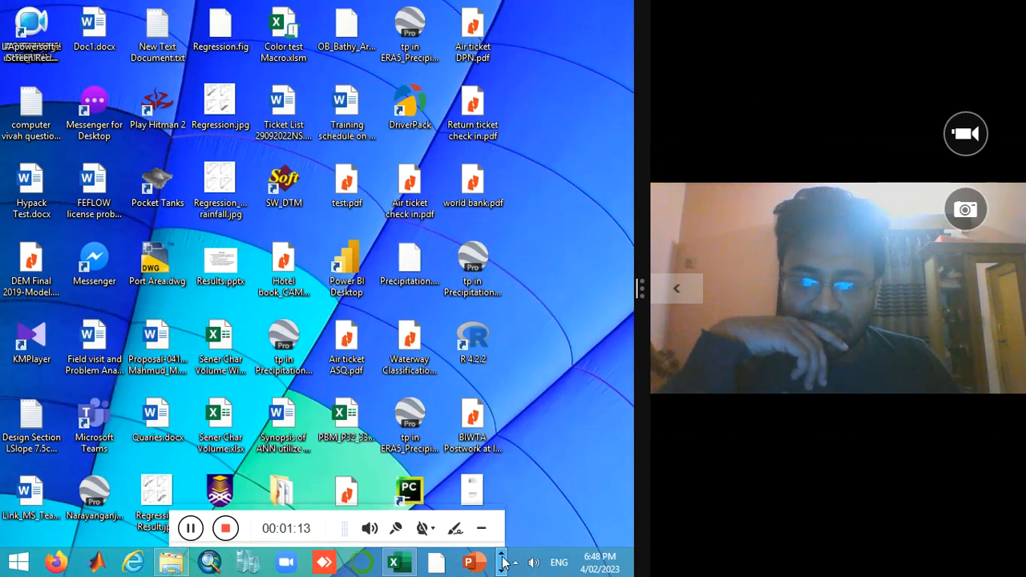
Step: Switch to the open HYPACK 2015 project and enlarge its window to fill the whole screen
click(501, 569)
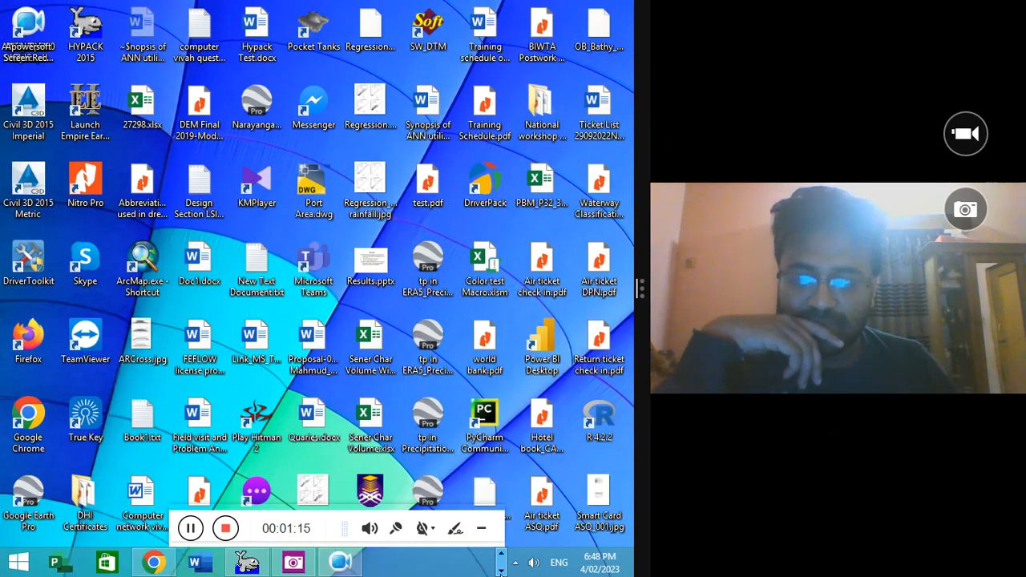
mouse_move(246, 567)
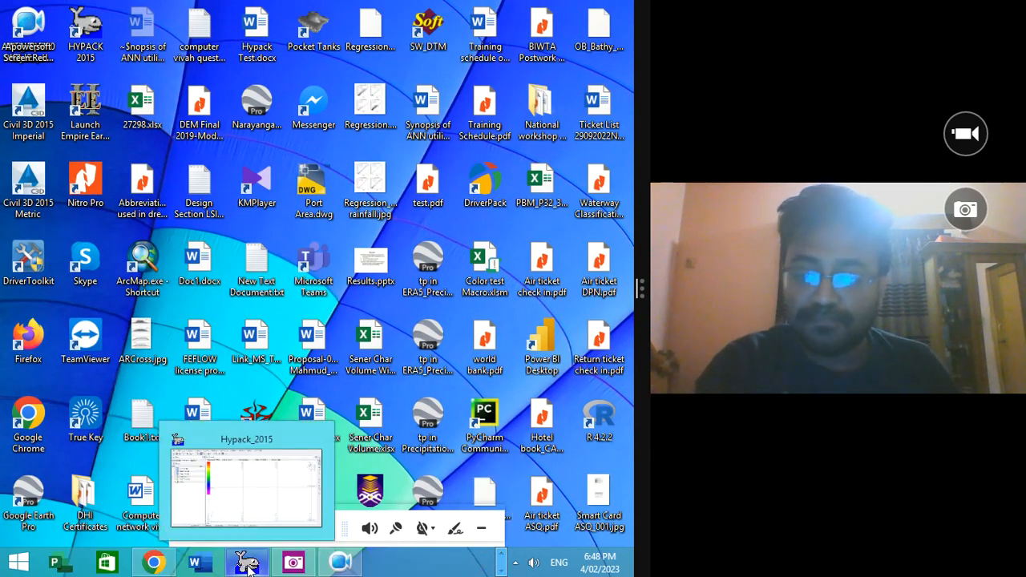
click(264, 481)
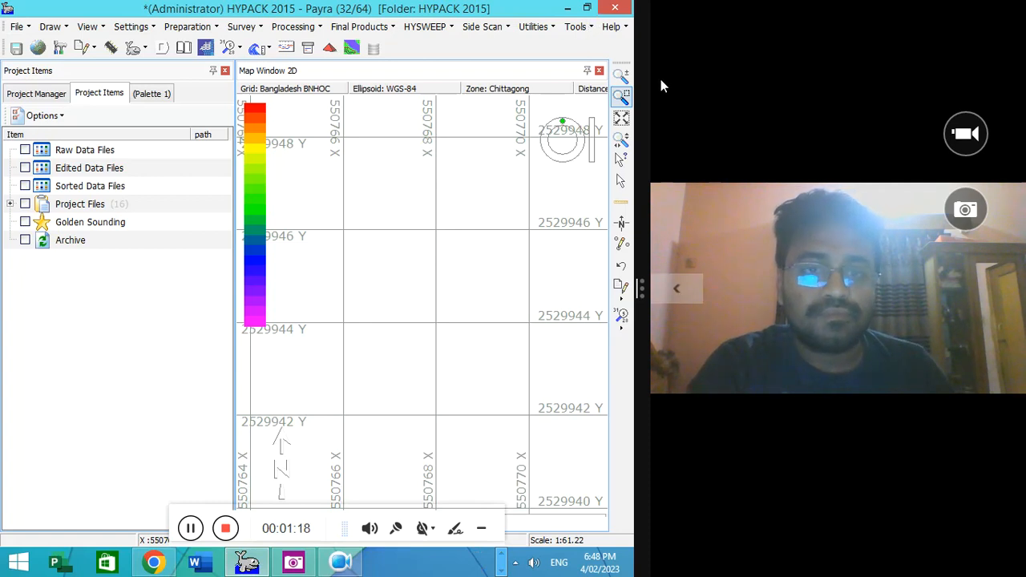
drag(649, 69, 962, 76)
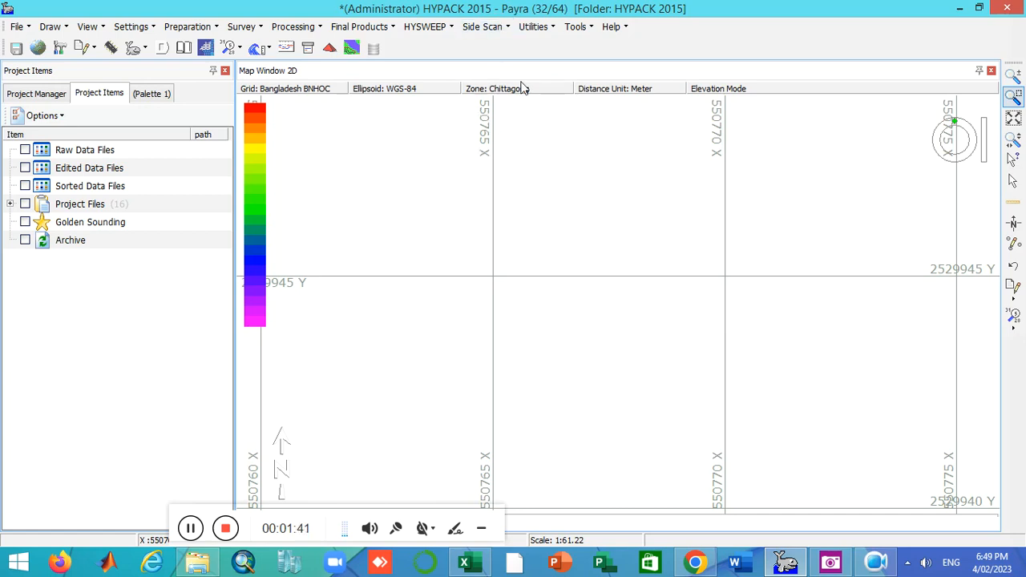
Step: Add the EDT0217.LOG catalog file to the project's Edited Data Files
click(107, 172)
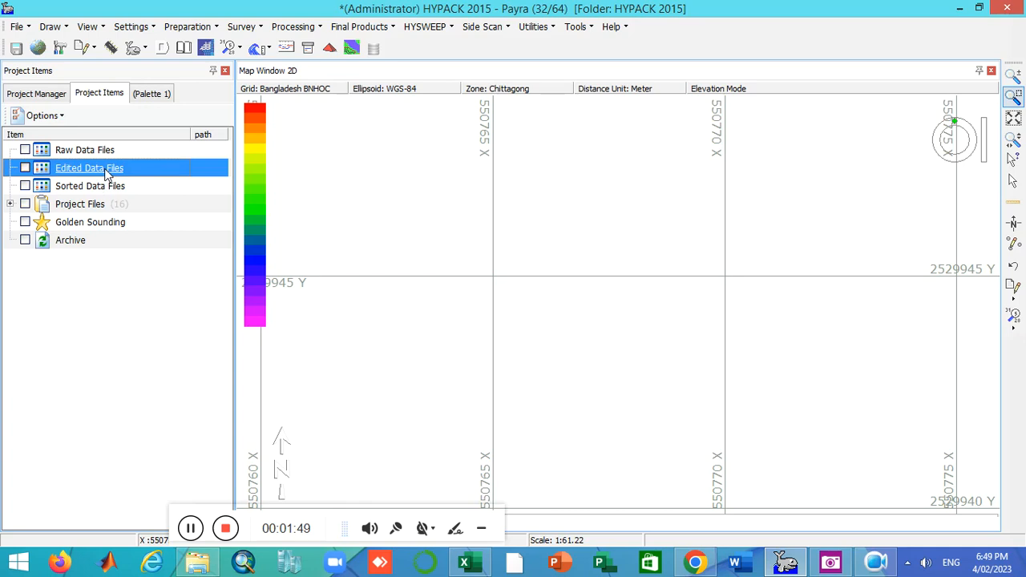
right_click(107, 173)
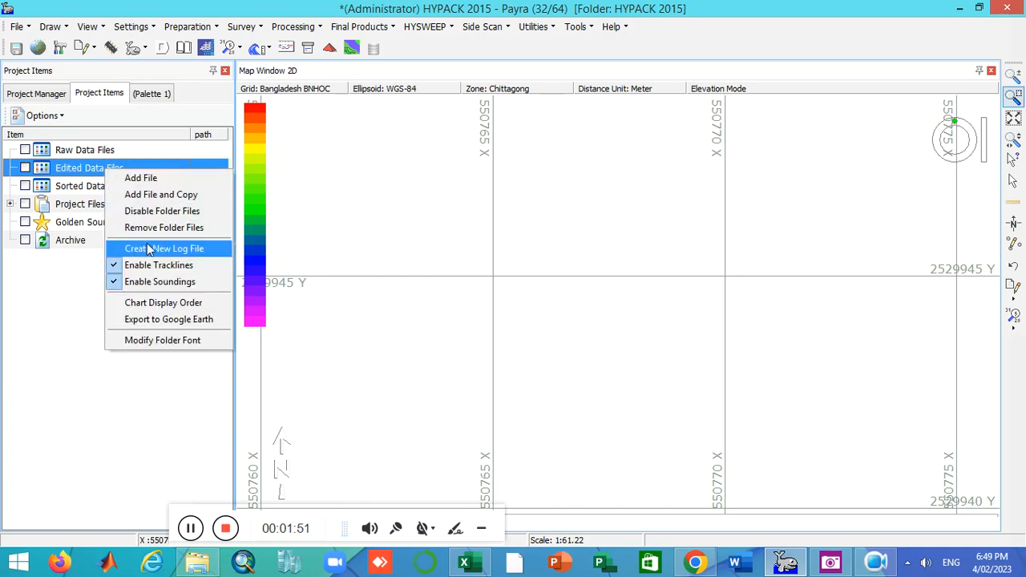
click(216, 180)
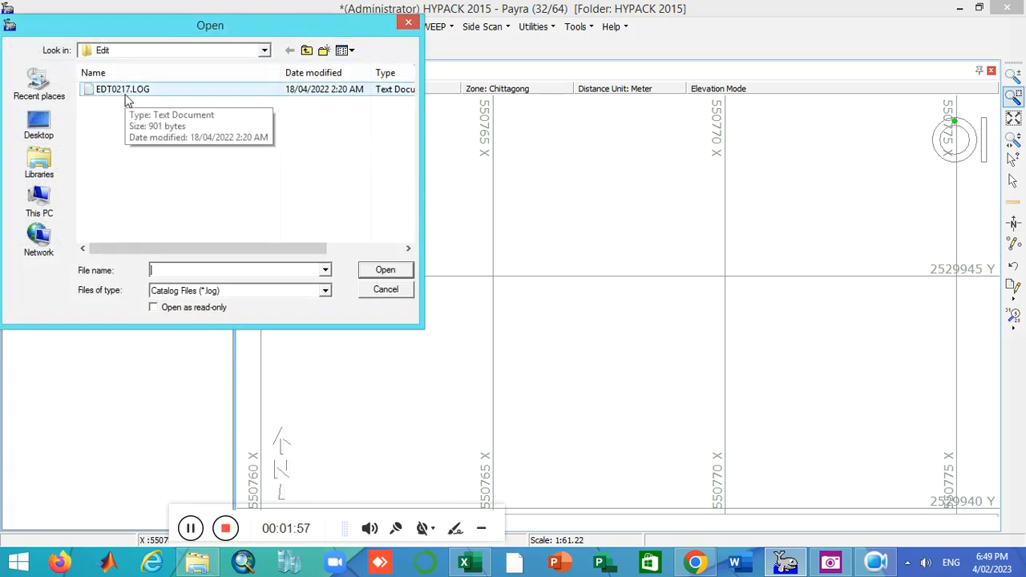
click(126, 94)
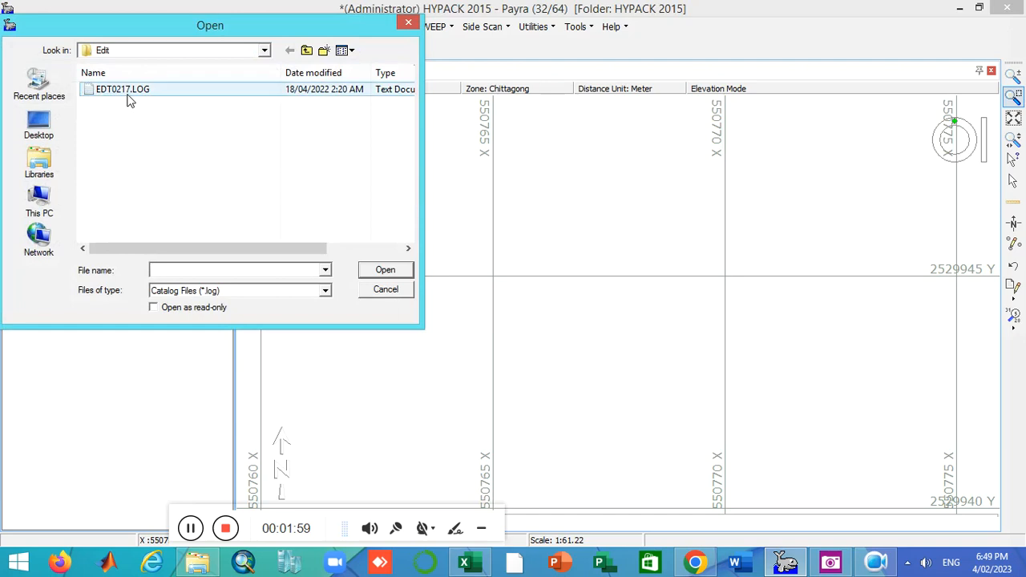
click(385, 271)
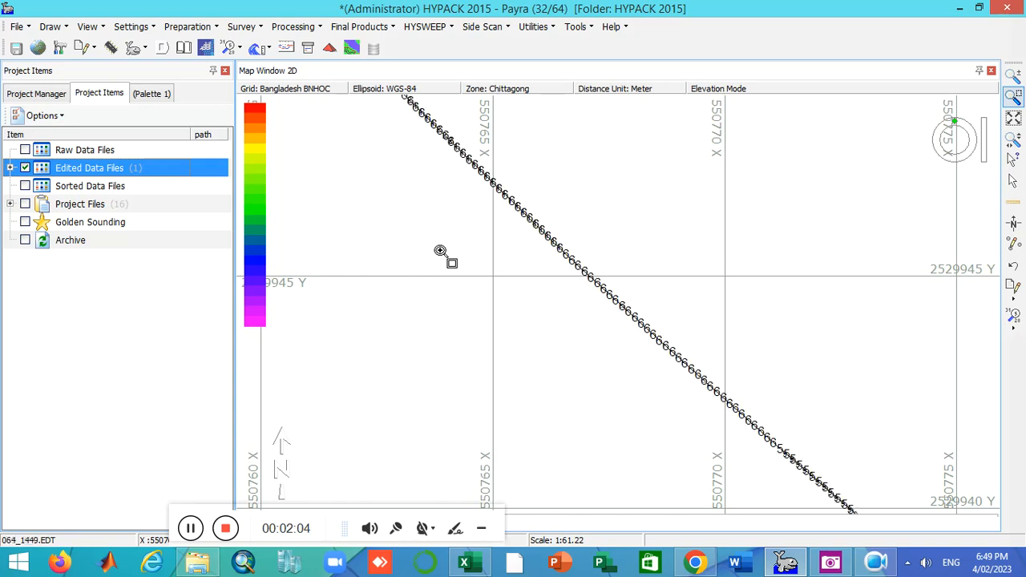
Step: Fit all survey lines in the map, examine the individual soundings along line 047_1544 up close, and return to the full extents
click(1013, 118)
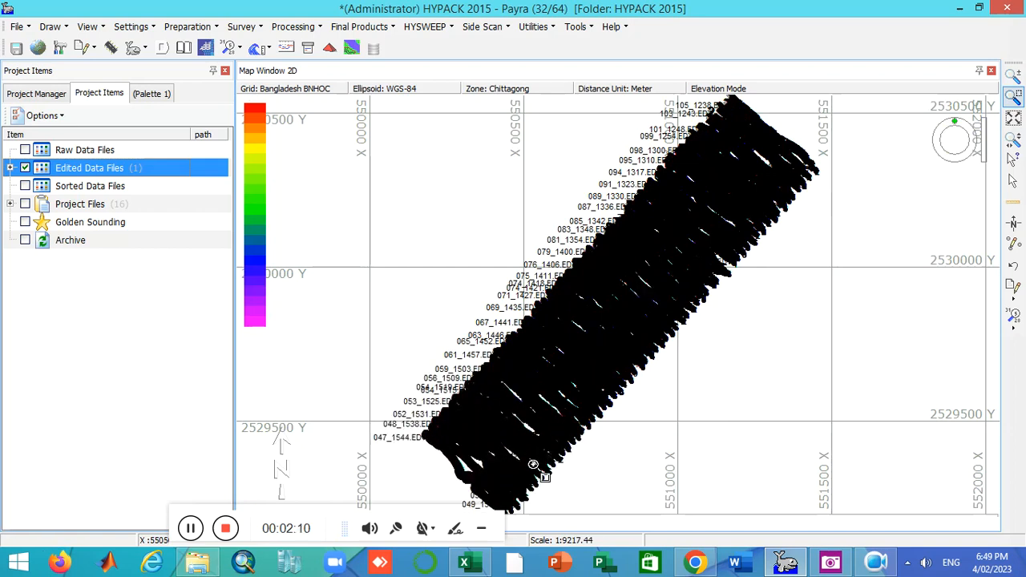
drag(412, 431, 470, 478)
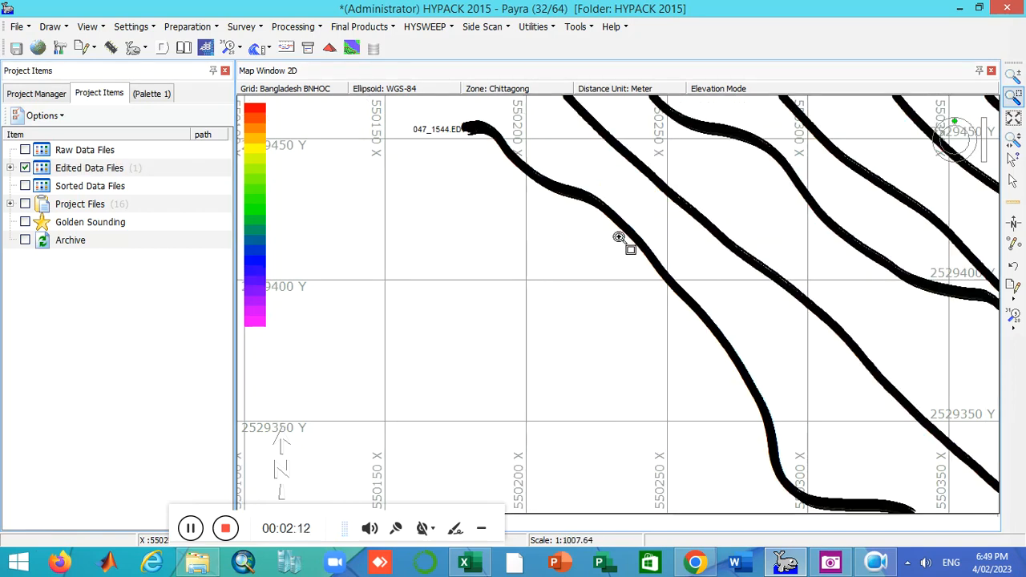
drag(618, 238, 709, 316)
drag(539, 238, 673, 334)
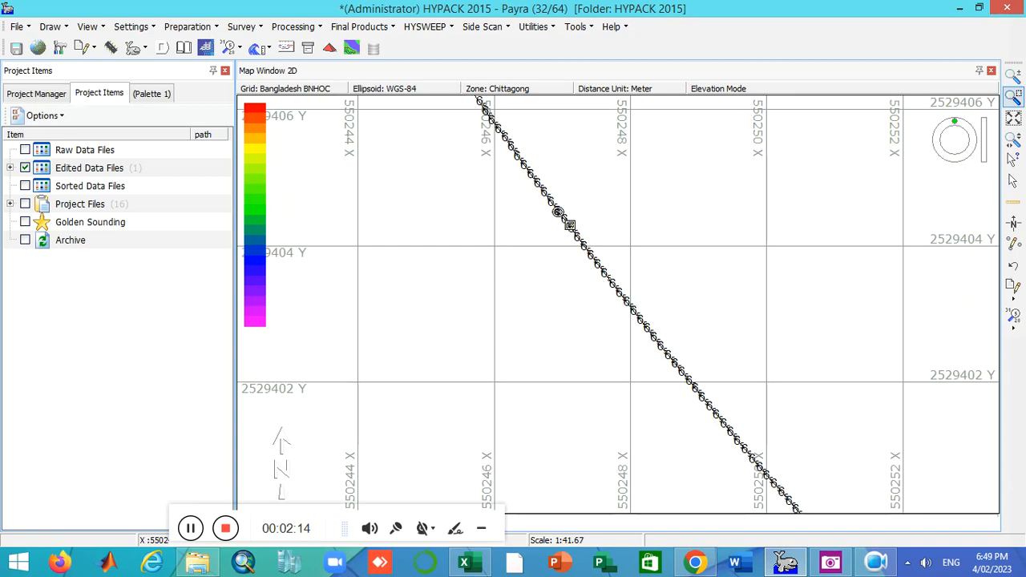
drag(556, 211, 603, 298)
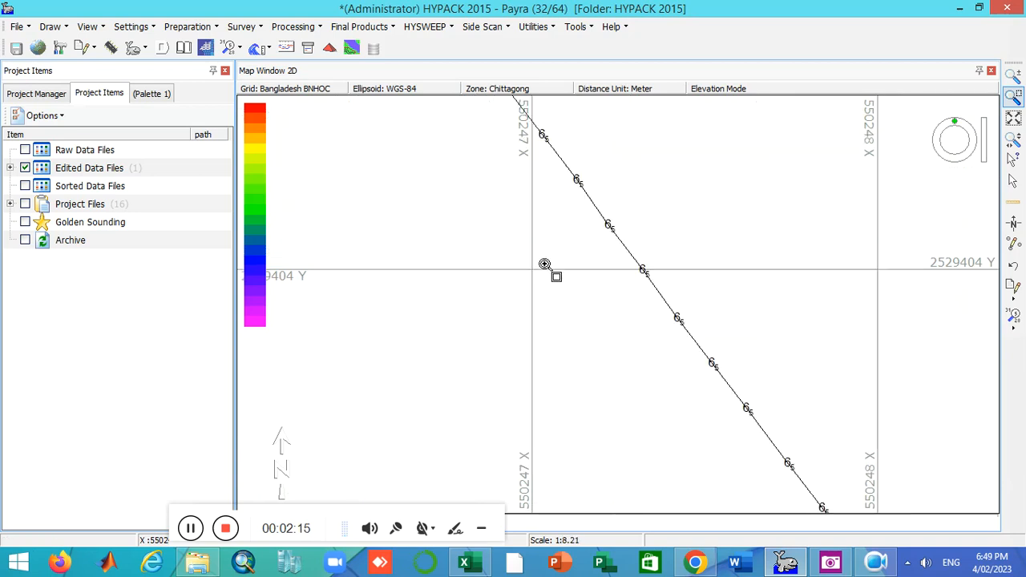
click(1013, 118)
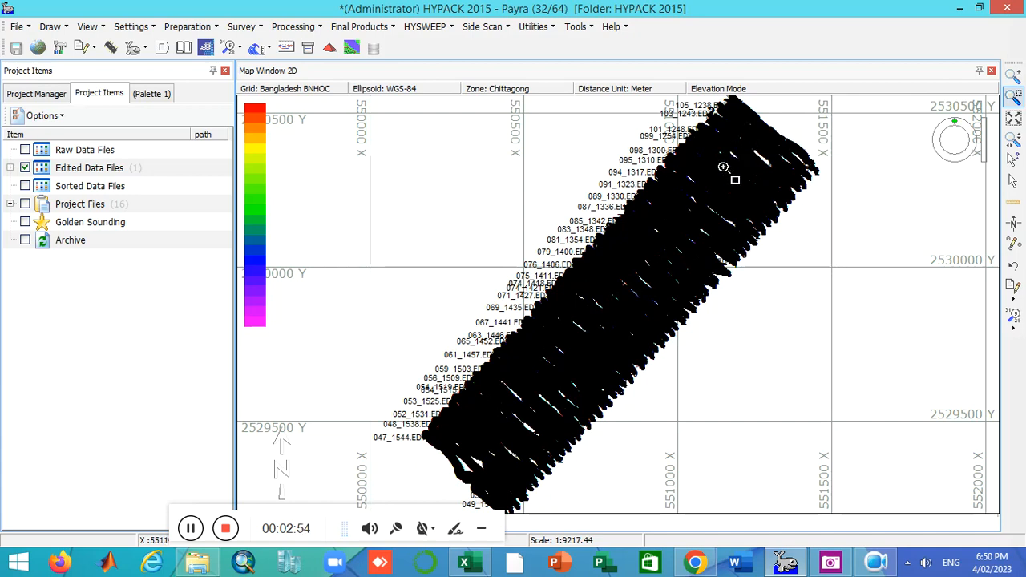
mouse_move(465, 562)
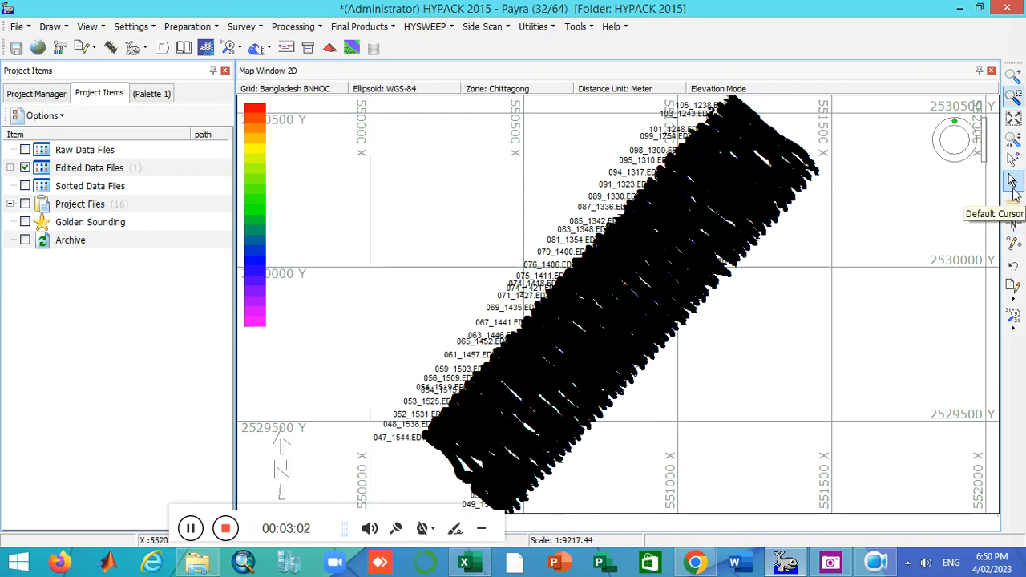
Step: Open the Line Editor
click(98, 47)
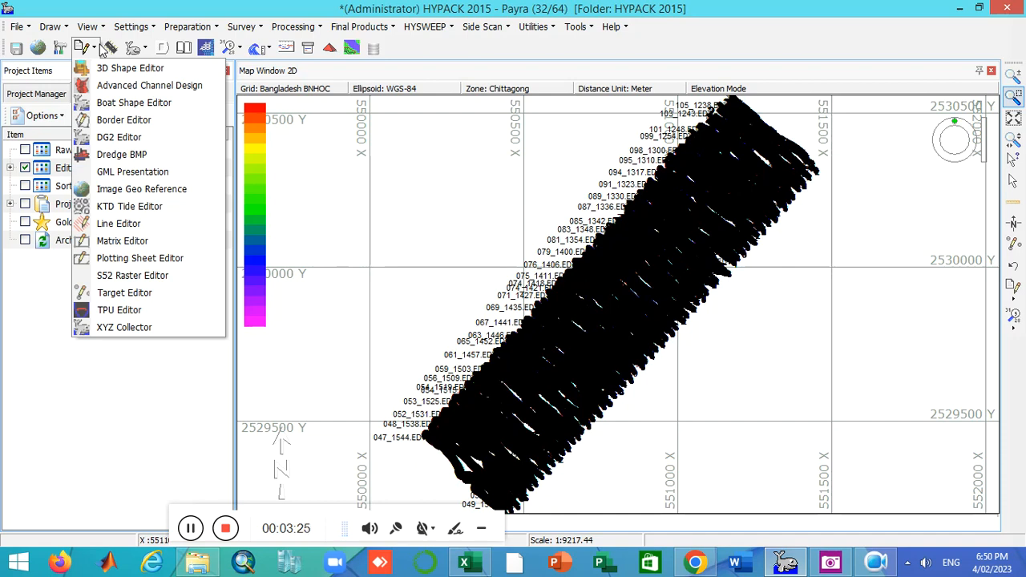
click(100, 45)
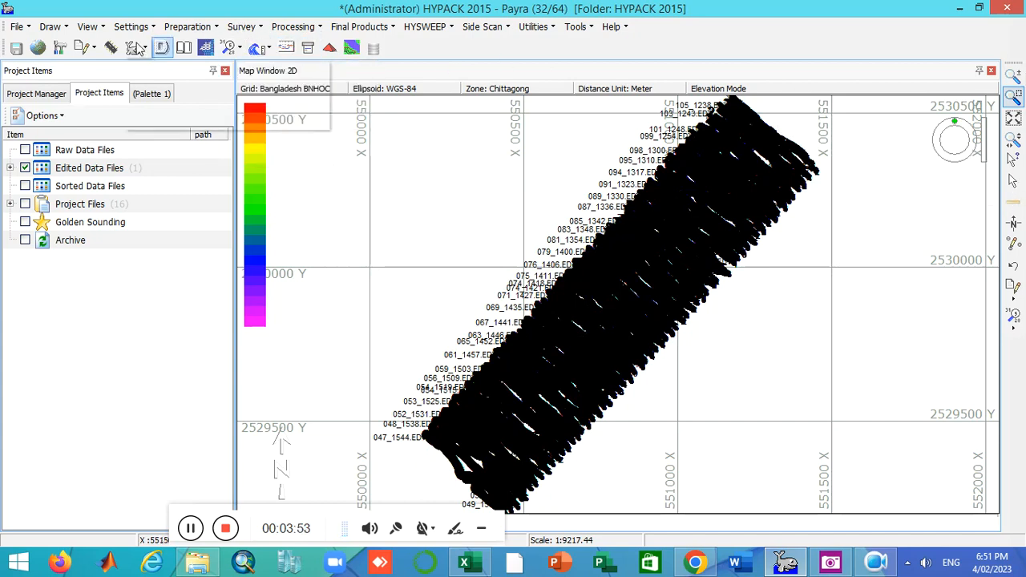
click(95, 50)
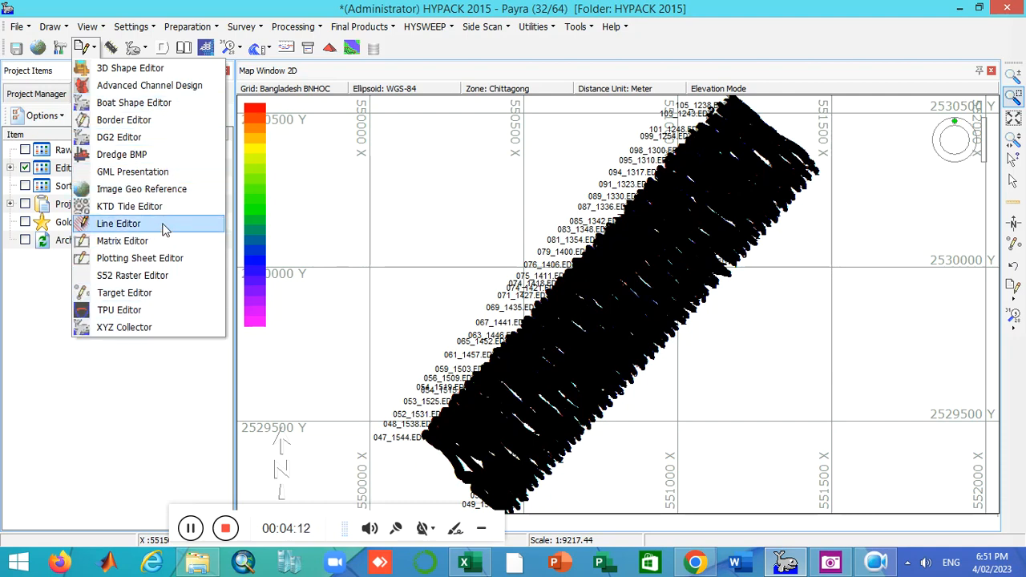
click(128, 223)
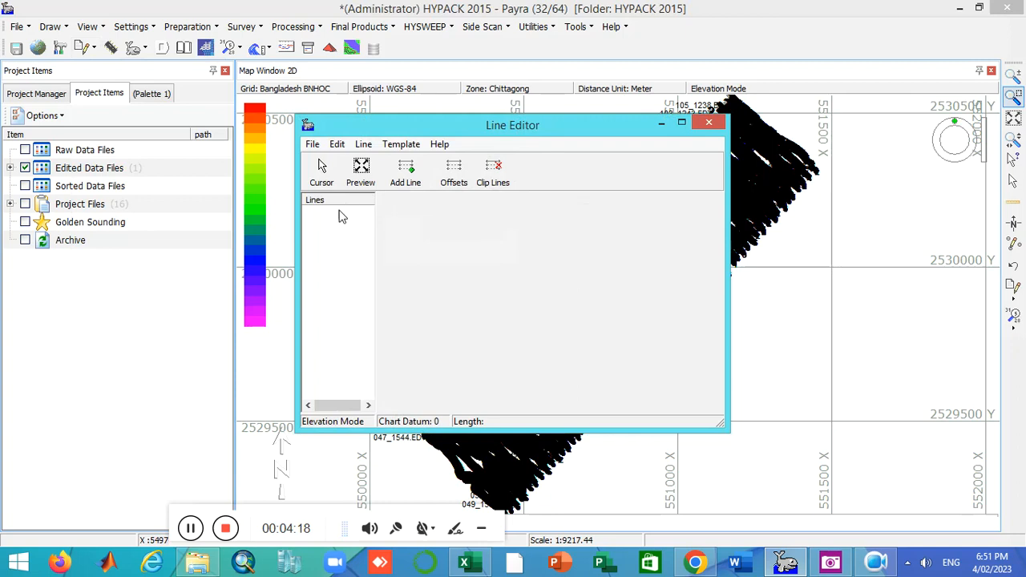
click(313, 146)
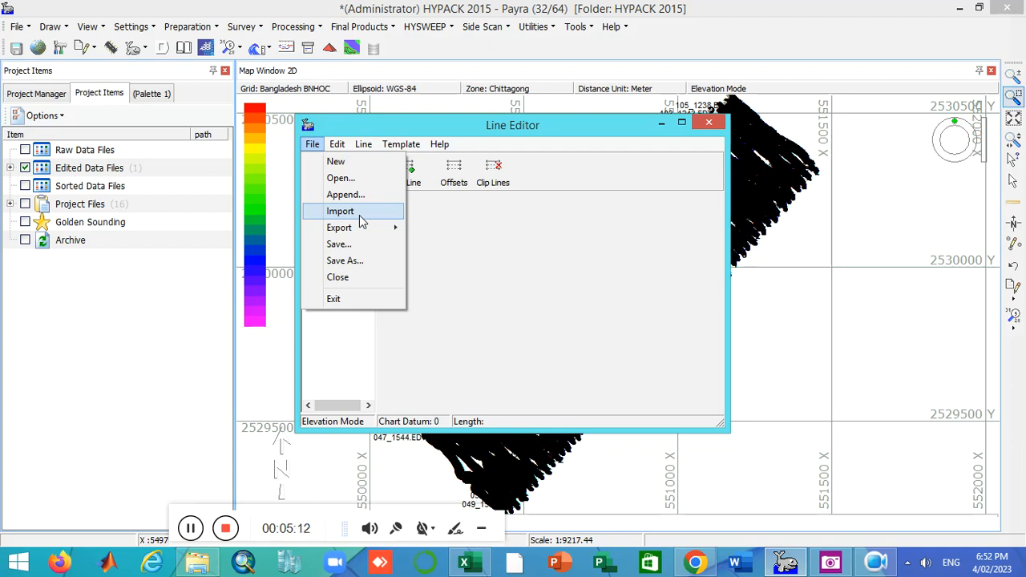
click(360, 221)
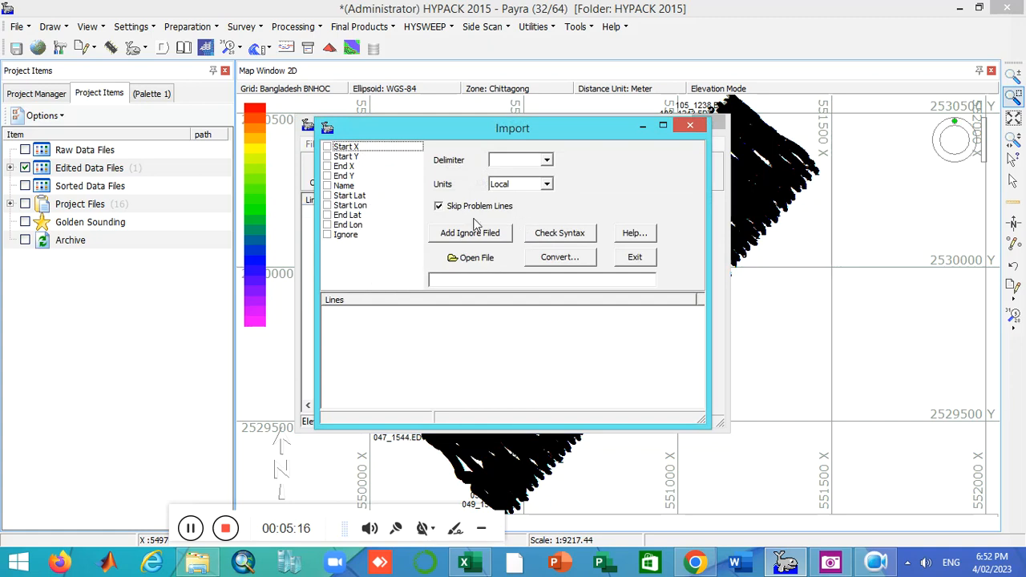
click(693, 129)
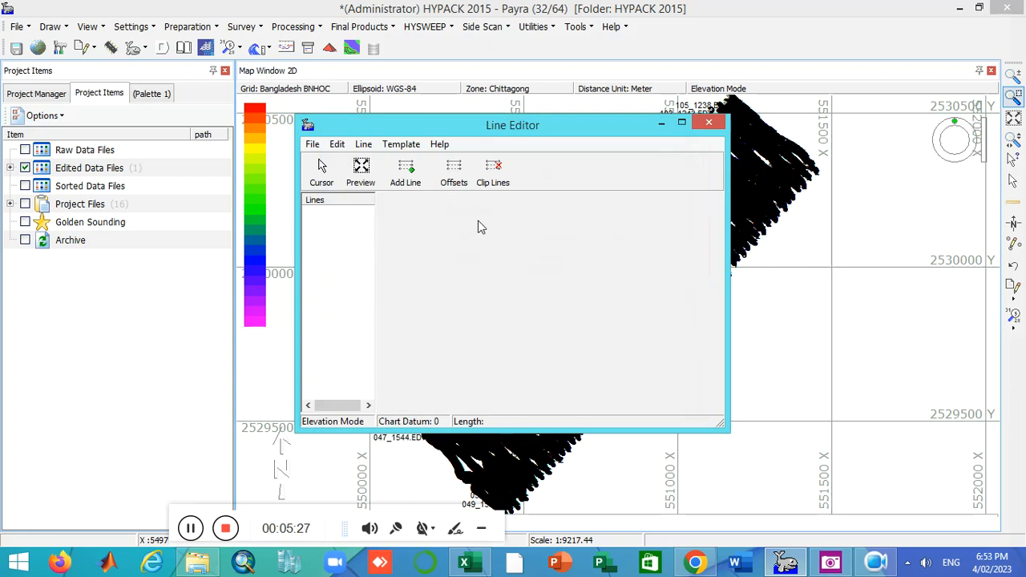
Step: Minimize the Line Editor, switch to Excel and examine the X, Y and Z values of both points in CL_K05_Modified.xlsx
click(660, 124)
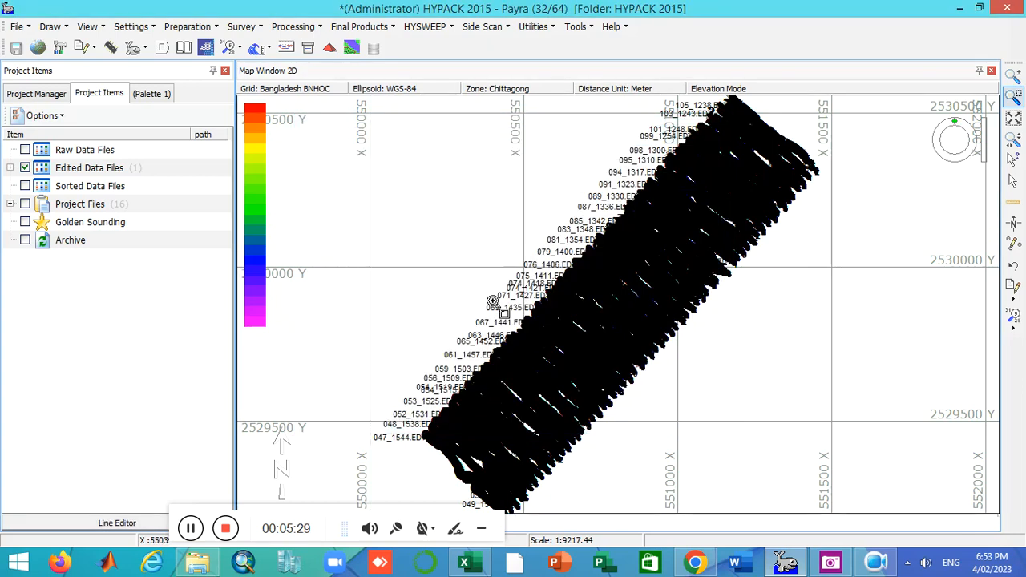
click(463, 562)
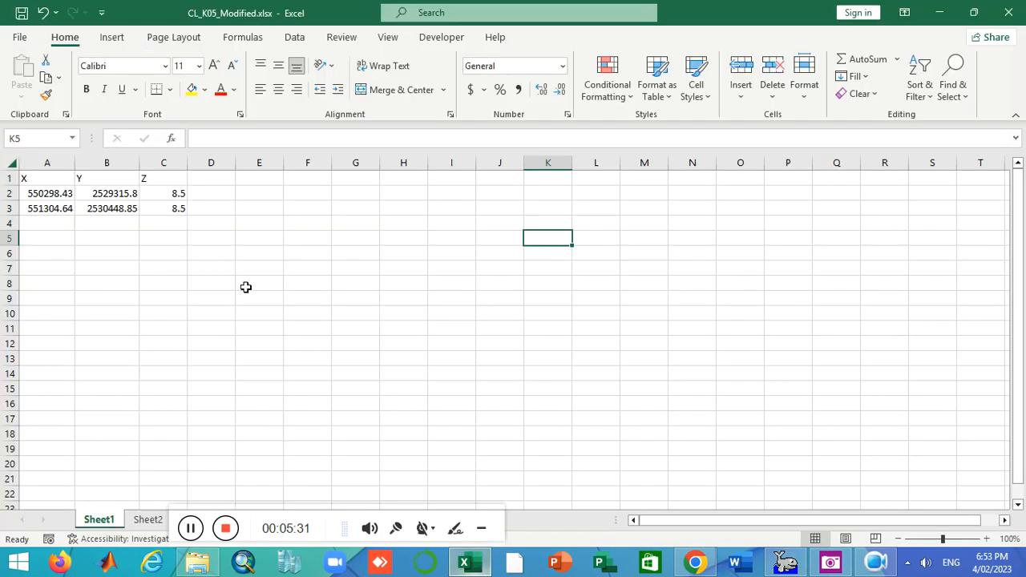
click(134, 238)
click(59, 222)
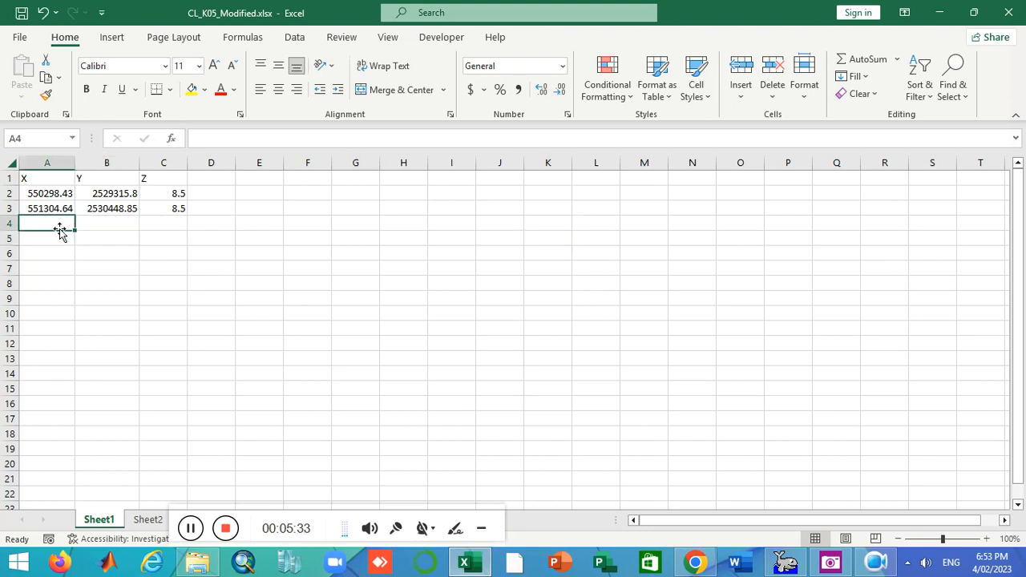
click(57, 195)
click(124, 191)
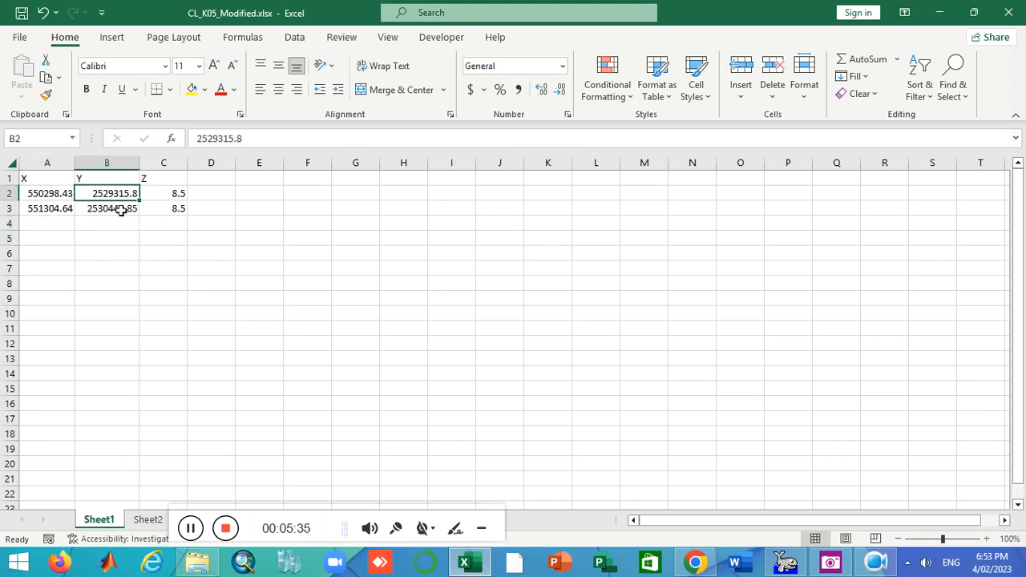
click(170, 196)
click(160, 212)
click(168, 283)
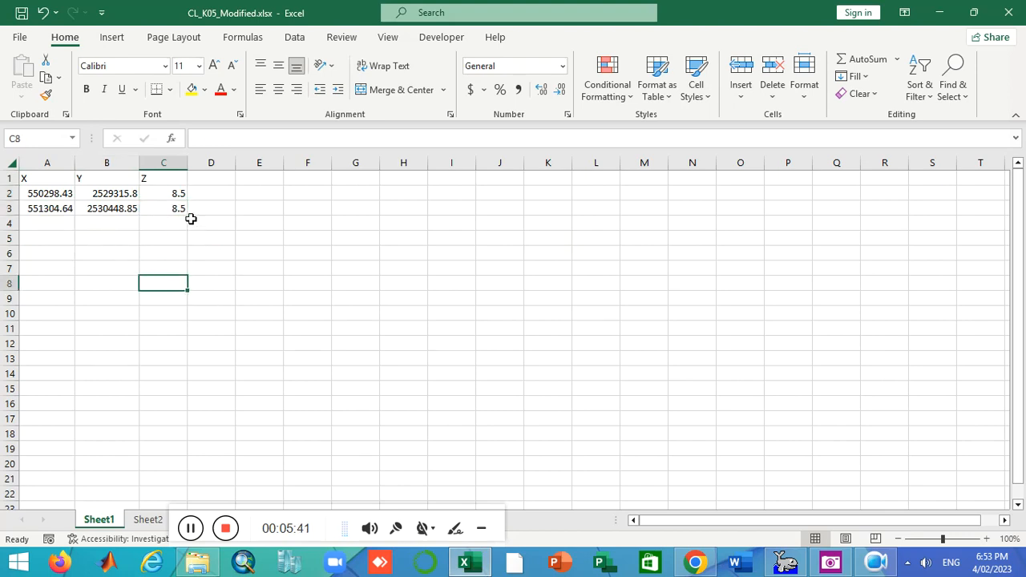
click(161, 195)
click(161, 208)
click(268, 249)
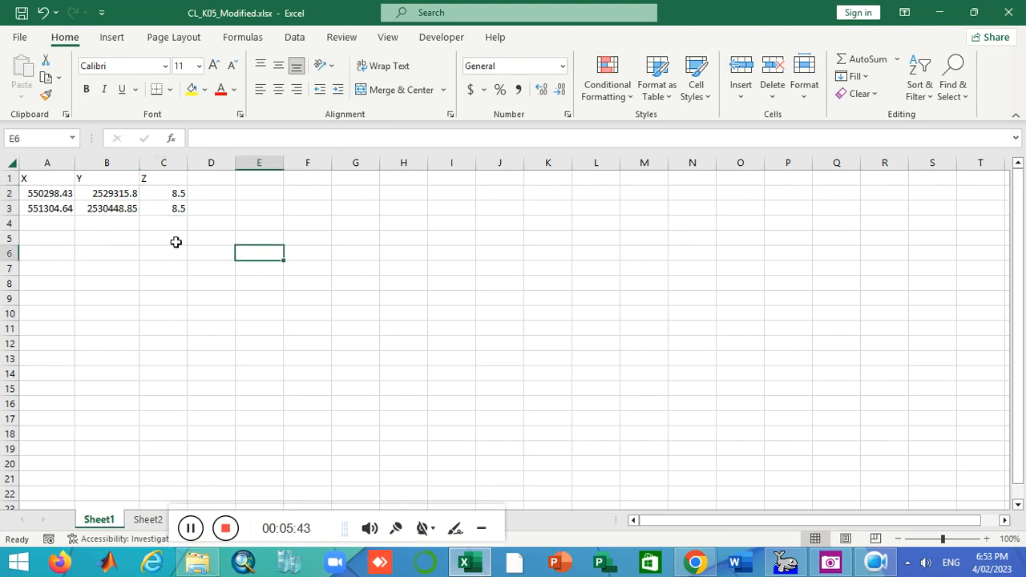
drag(155, 193, 155, 208)
click(230, 222)
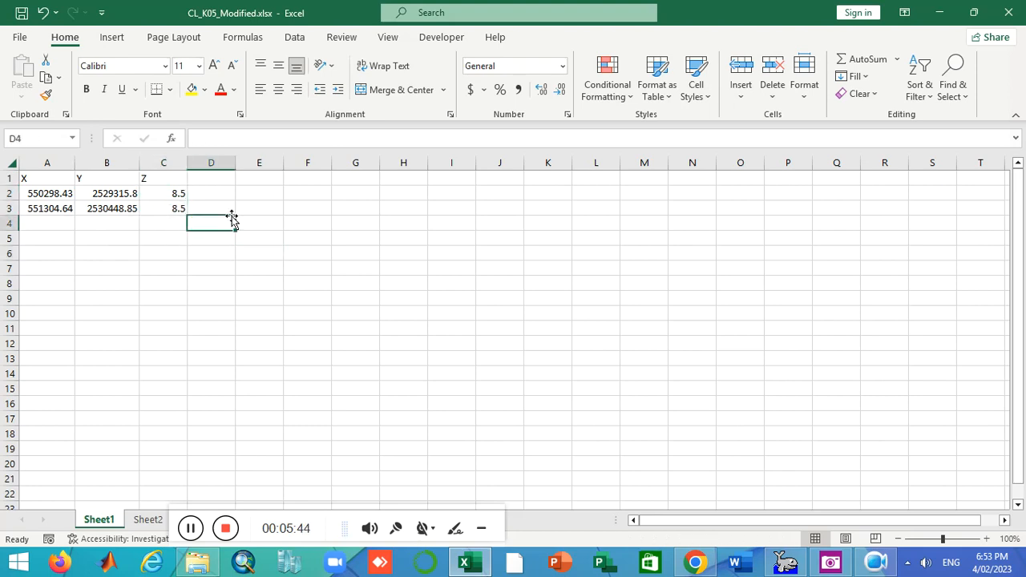
drag(153, 195, 153, 208)
click(213, 199)
click(211, 208)
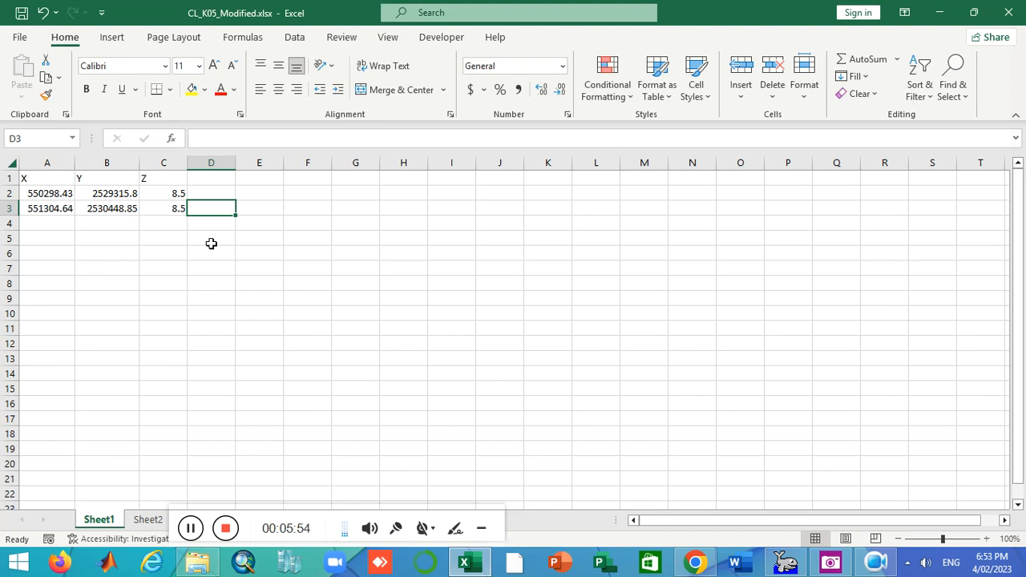
click(178, 238)
click(204, 192)
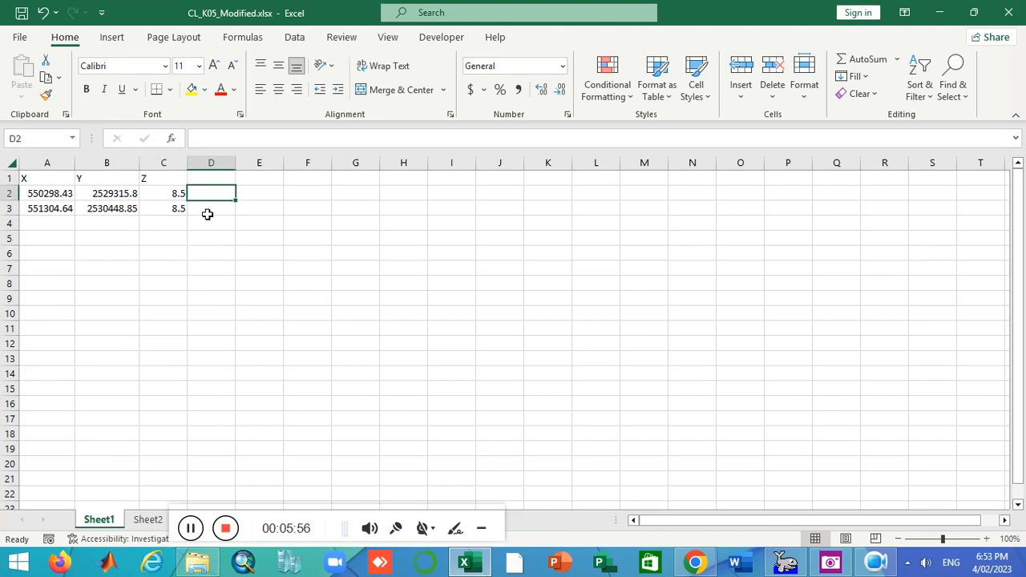
click(207, 208)
click(208, 193)
click(121, 278)
click(124, 235)
click(143, 274)
click(130, 236)
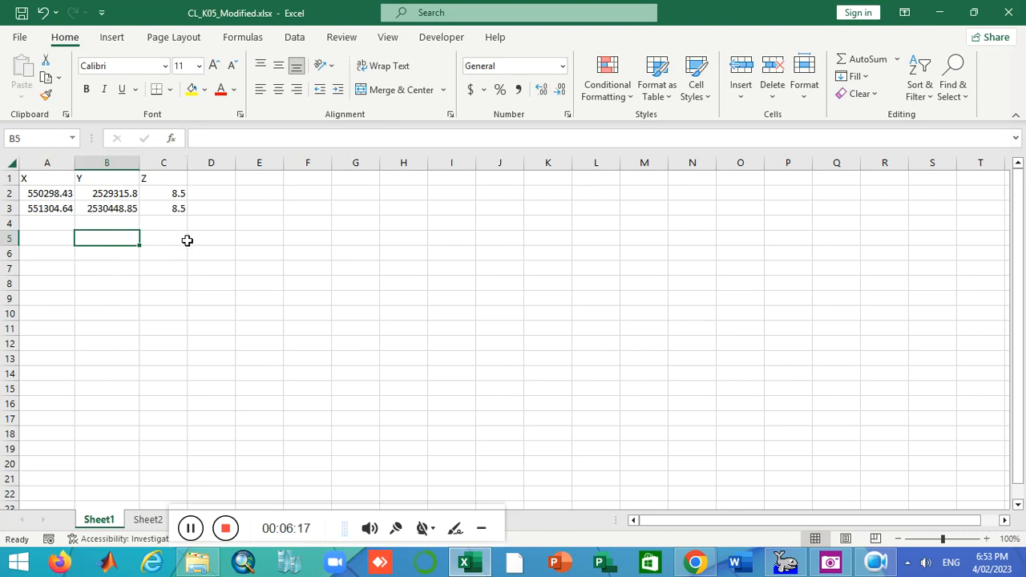
click(148, 264)
drag(388, 536, 876, 567)
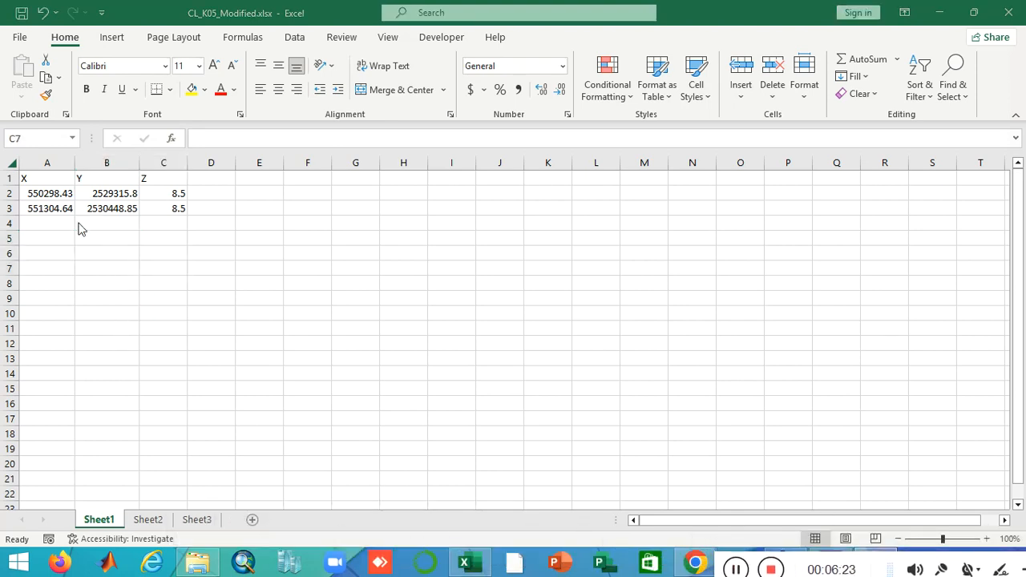
Step: Delete the header row with the X, Y and Z labels from Sheet1
click(7, 177)
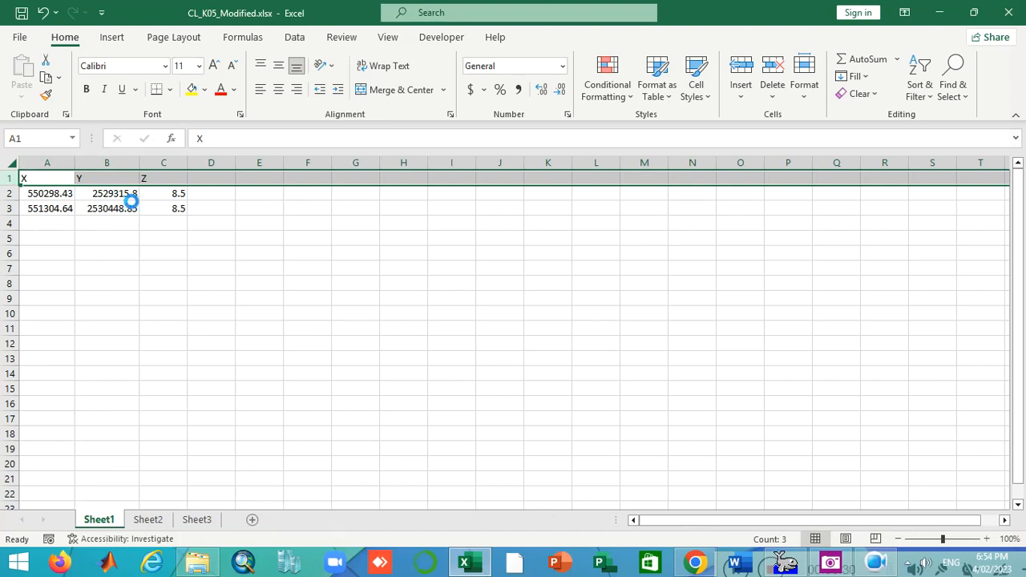
key(ctrl+minus)
click(157, 253)
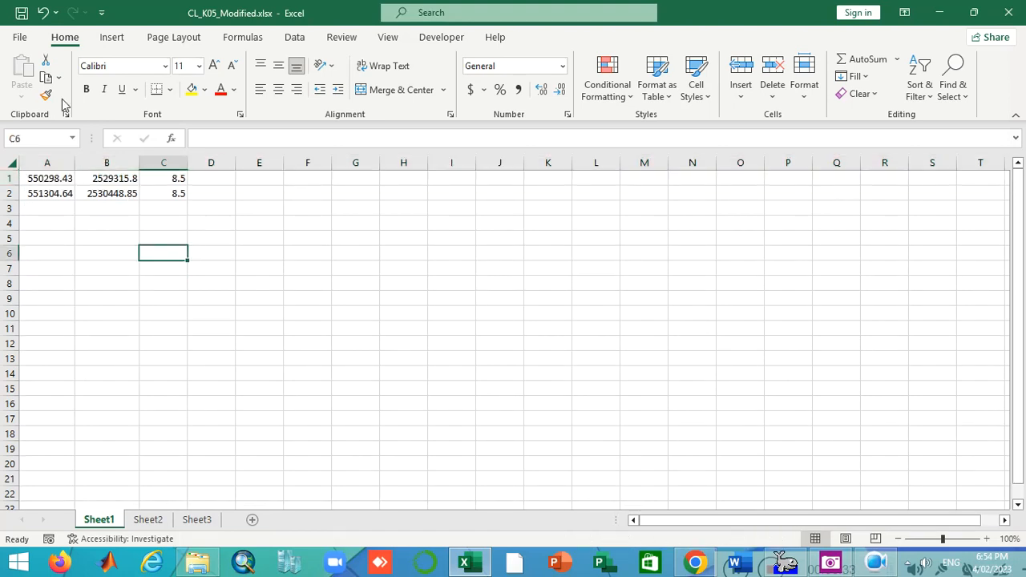
Step: Save the sheet as tab-delimited text file CL_K05_Modified.txt in the CL folder and close the workbook
click(14, 40)
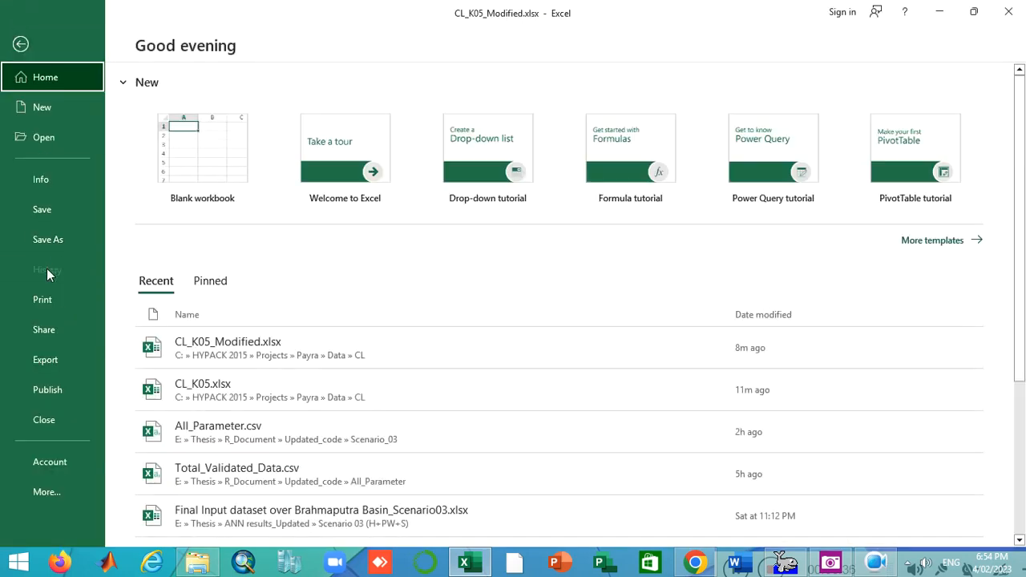
click(86, 242)
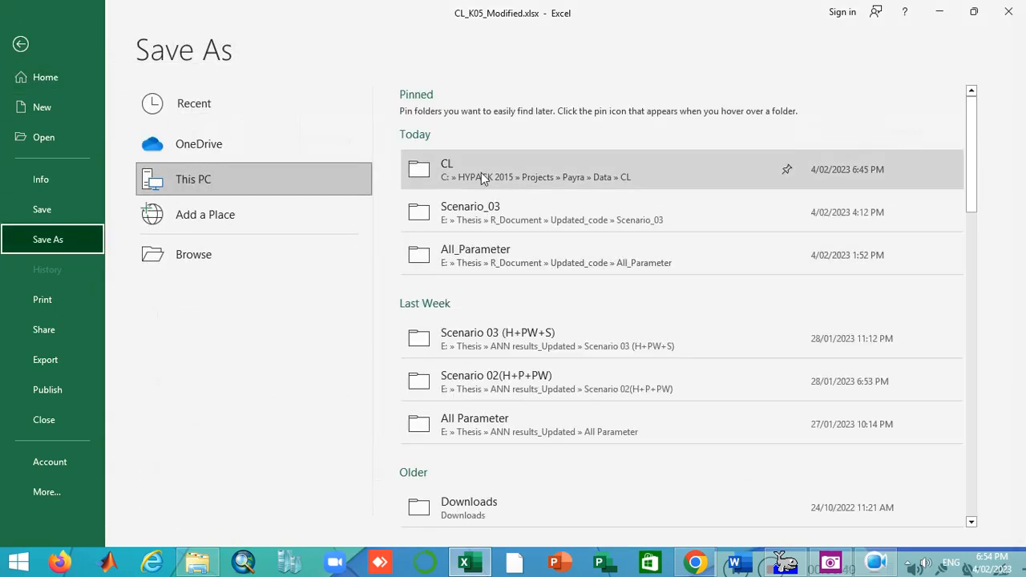
click(481, 172)
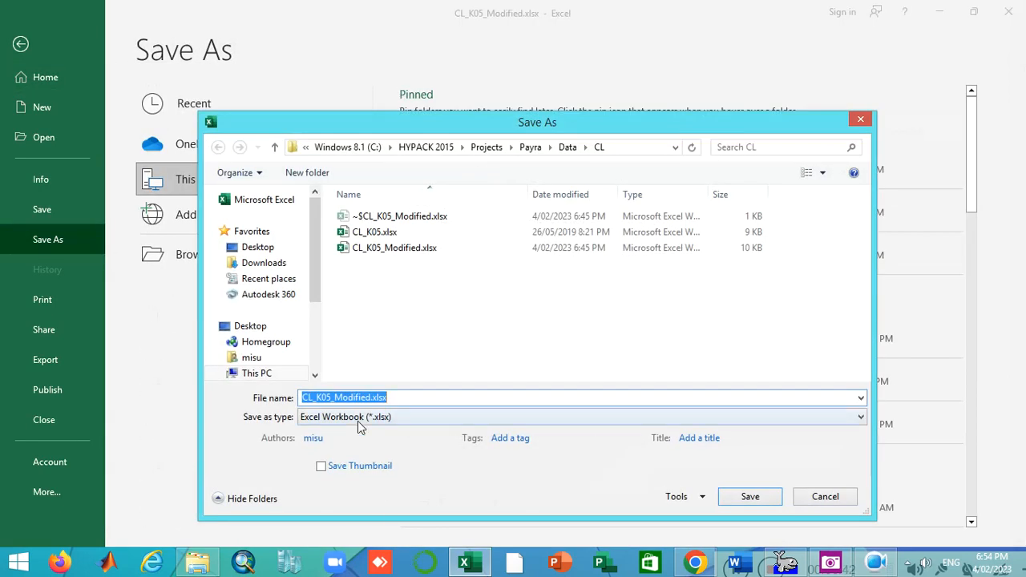
click(358, 419)
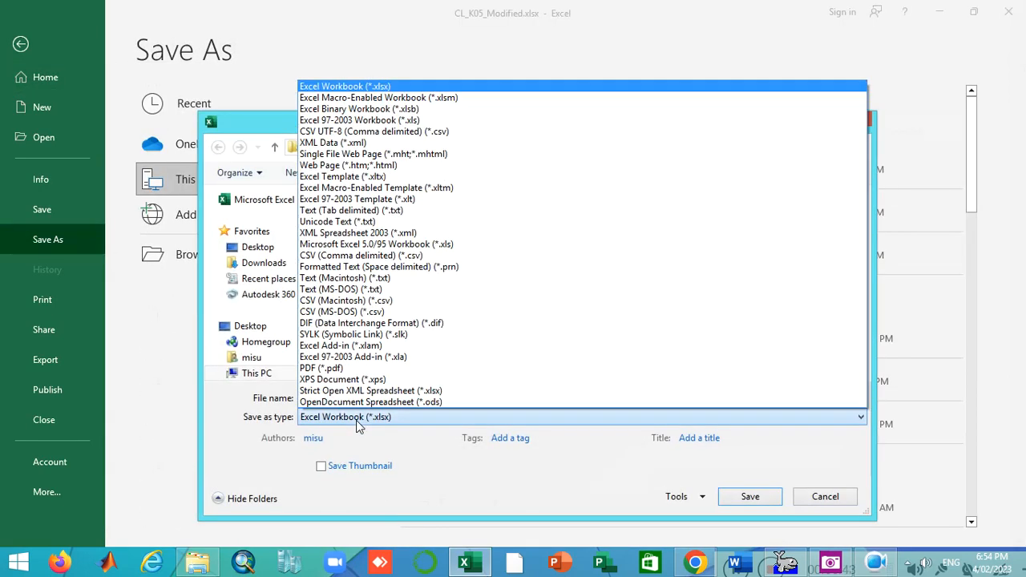
click(403, 212)
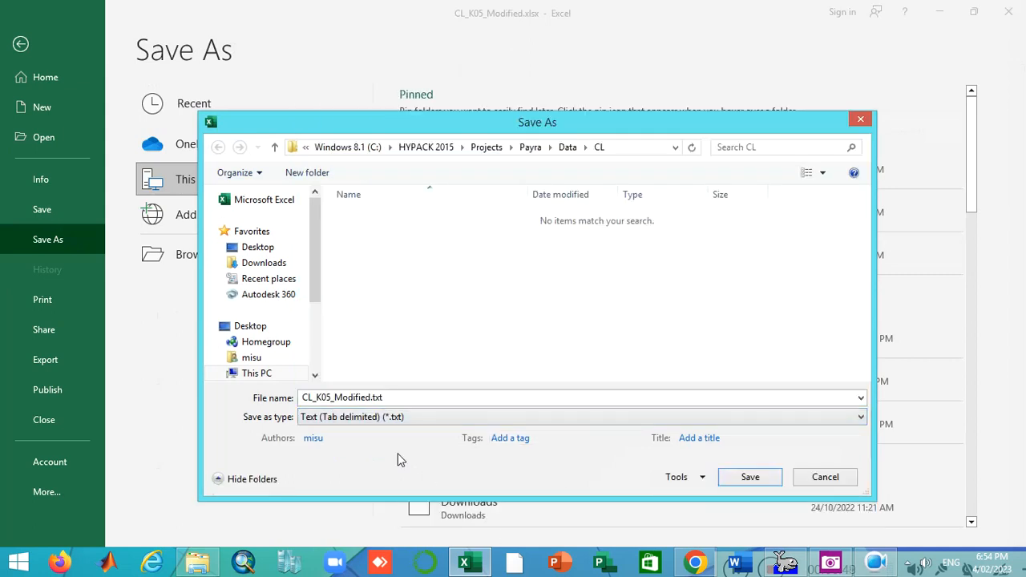
click(742, 483)
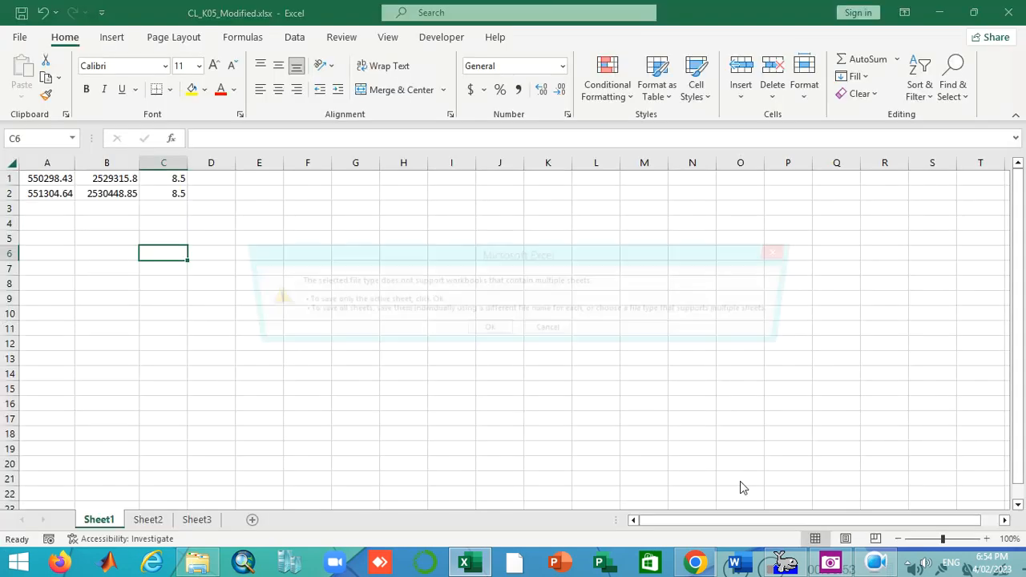
click(488, 334)
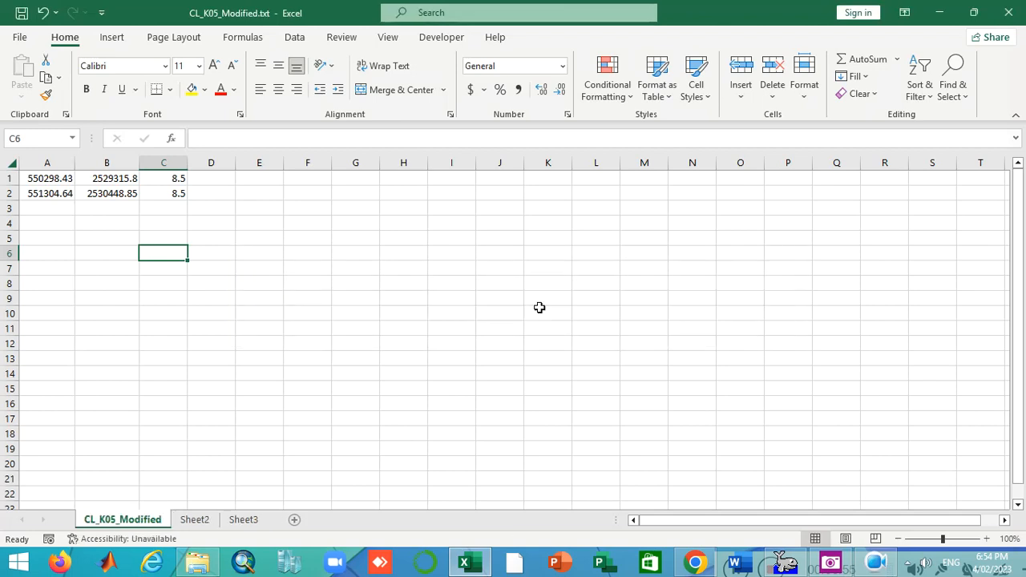
click(517, 242)
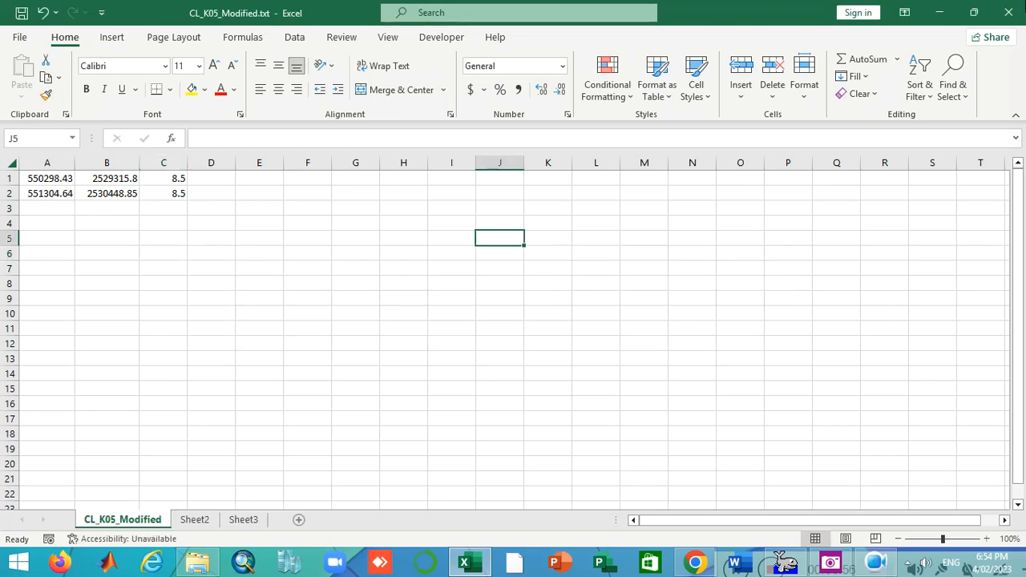
click(1009, 13)
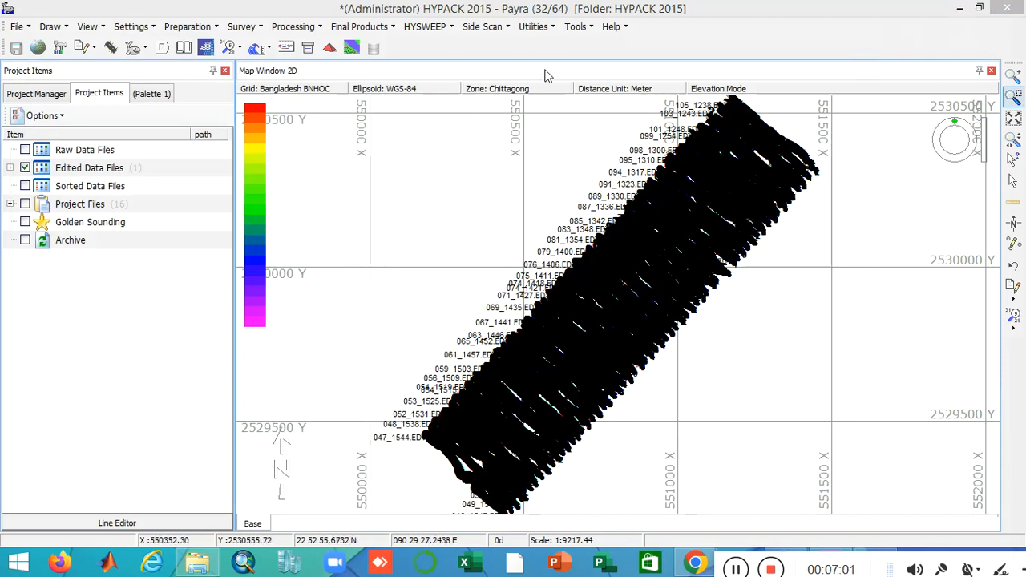
Step: Start Universal Input, set the target file type to XYZ and choose CL_K05_Modified.txt from the Data\CL folder as the input file
click(577, 31)
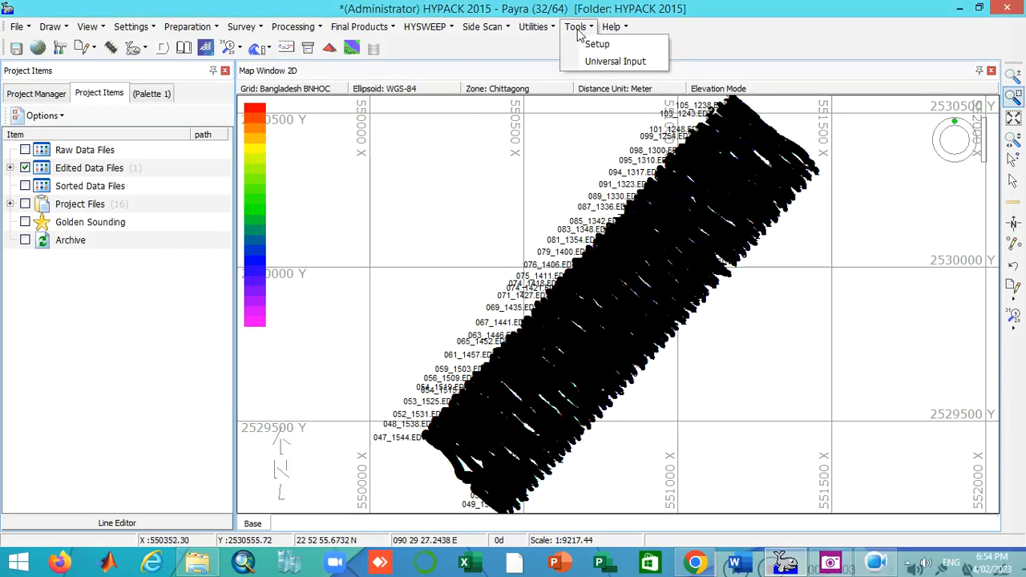
click(616, 61)
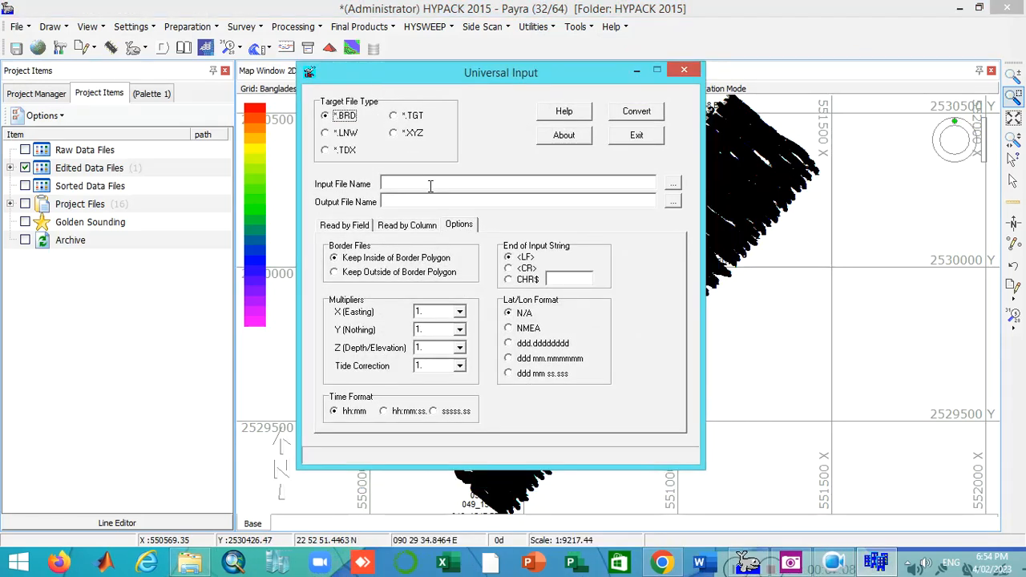
click(393, 134)
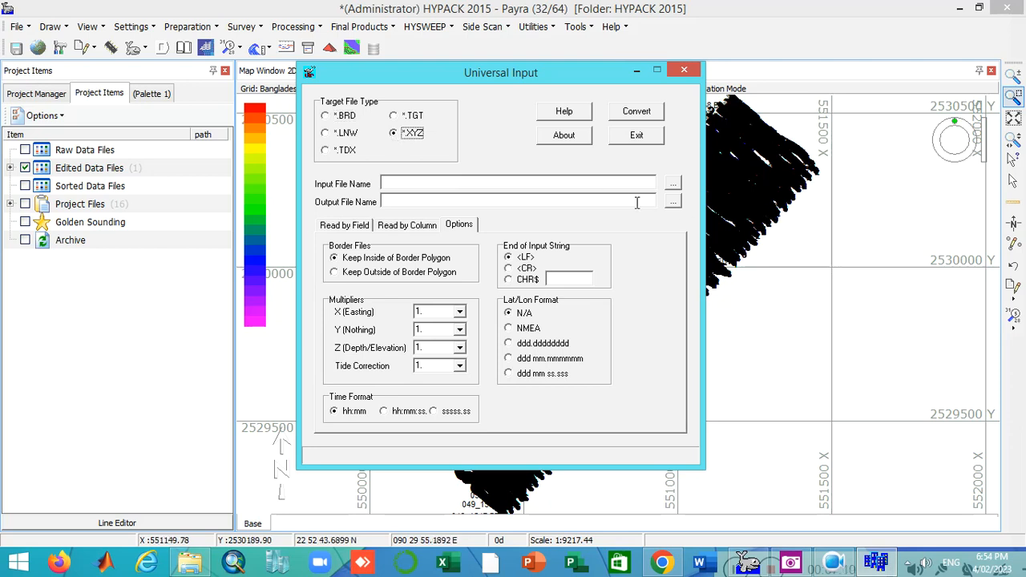
click(673, 188)
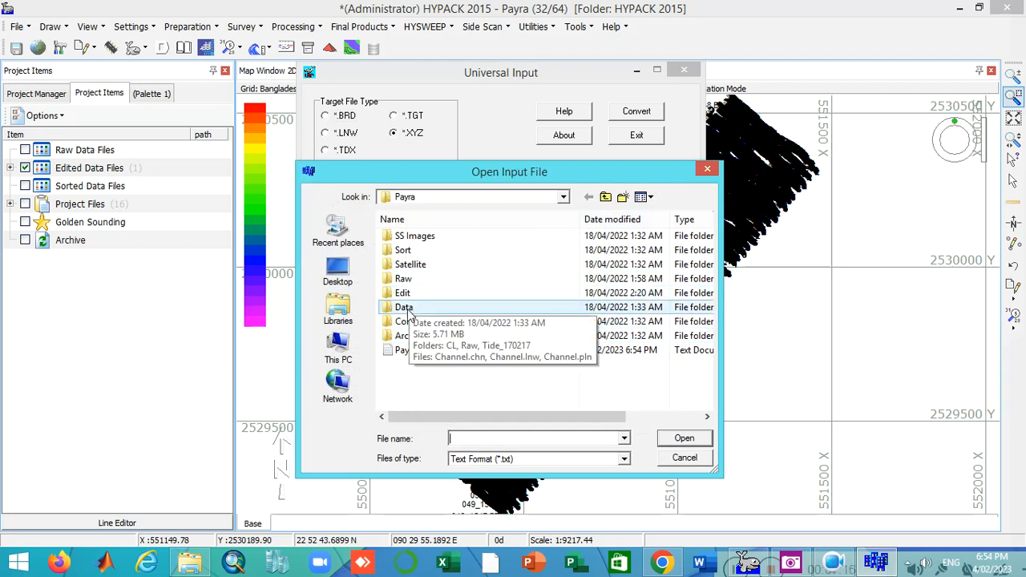
double_click(404, 307)
click(401, 265)
double_click(400, 265)
click(455, 238)
click(684, 440)
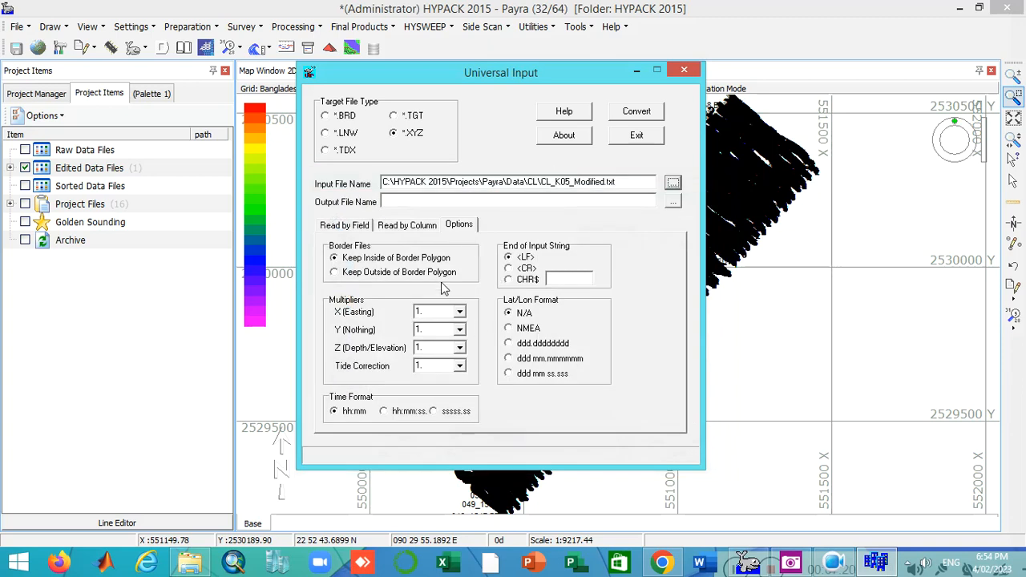
Step: Set the output file to CL_K05_Modified in the CL folder
click(672, 203)
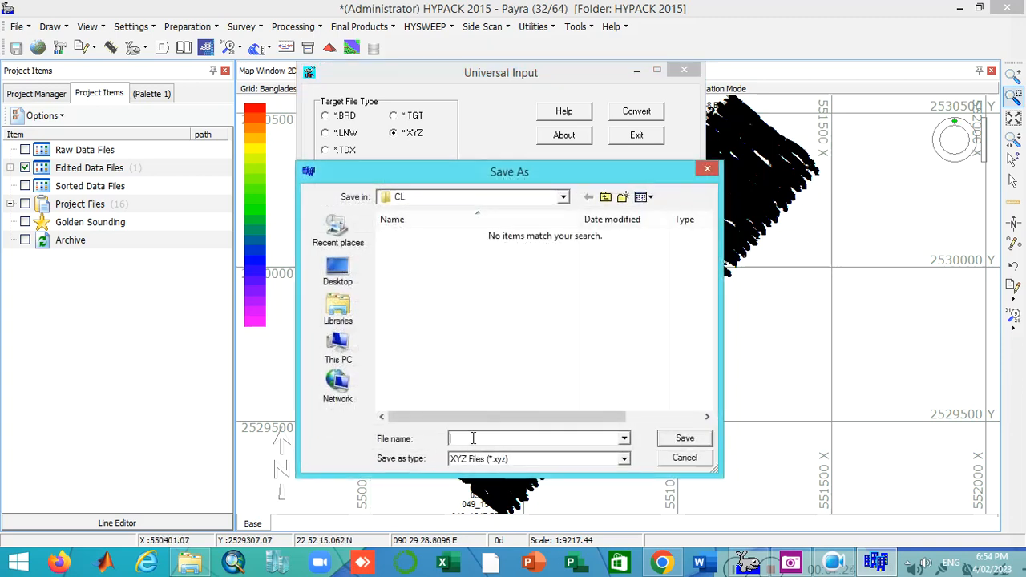
text(CL)
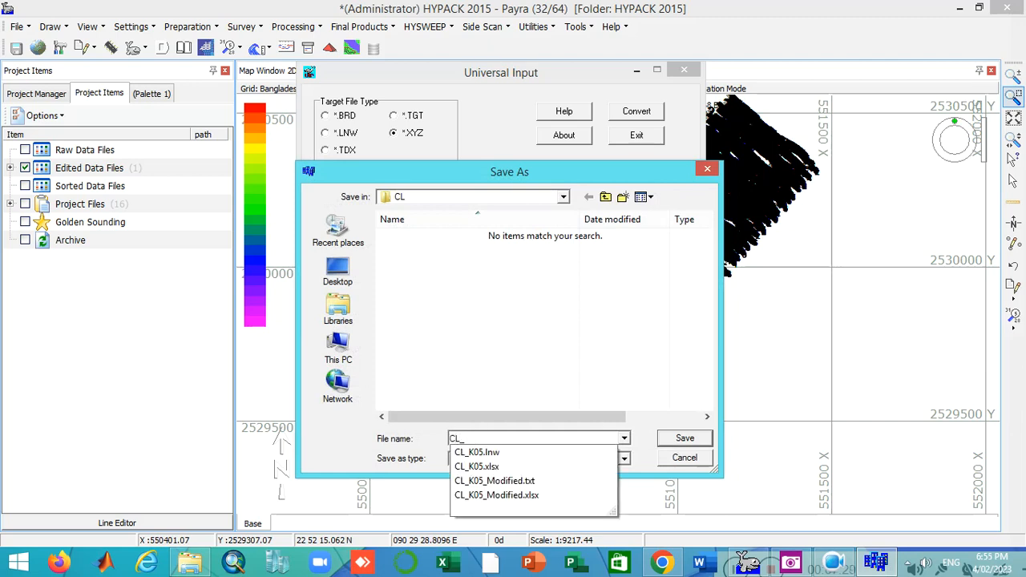
text(_K05_Modified)
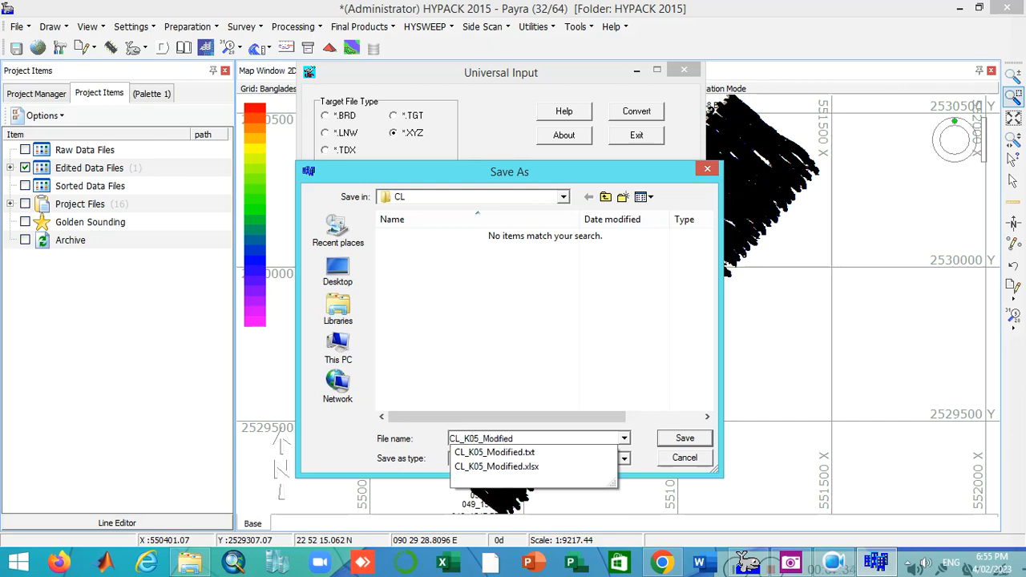
click(700, 440)
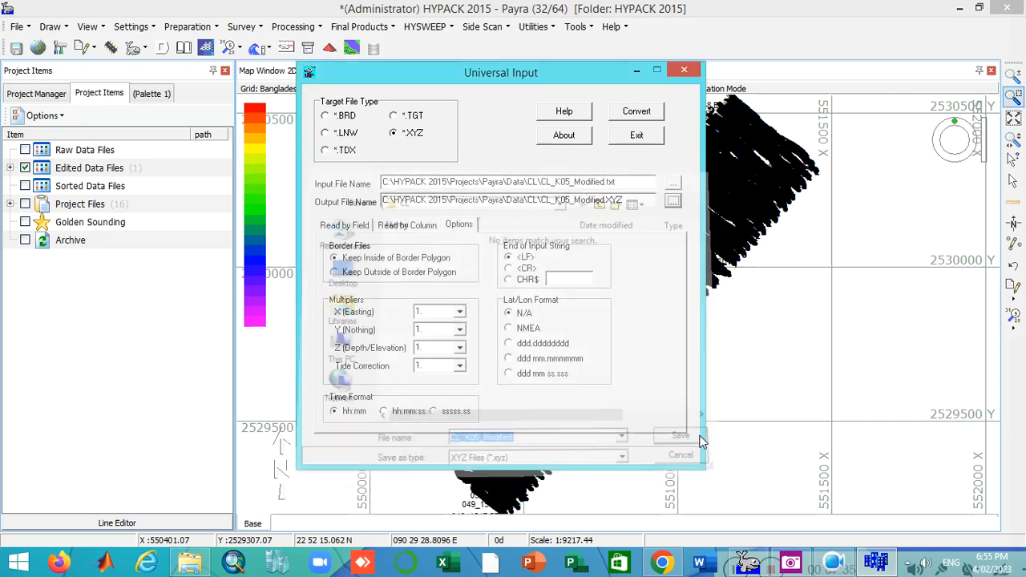
Step: Convert the text file by reading the tab-delimited X, Y and Z fields, and exit Universal Input
click(399, 229)
click(359, 231)
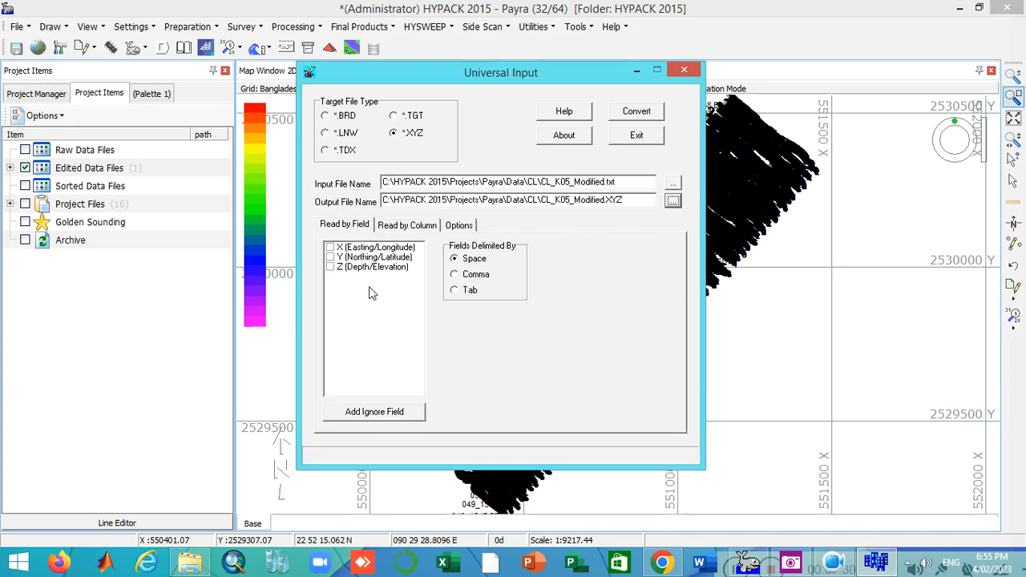
click(329, 248)
click(330, 257)
click(329, 267)
click(454, 290)
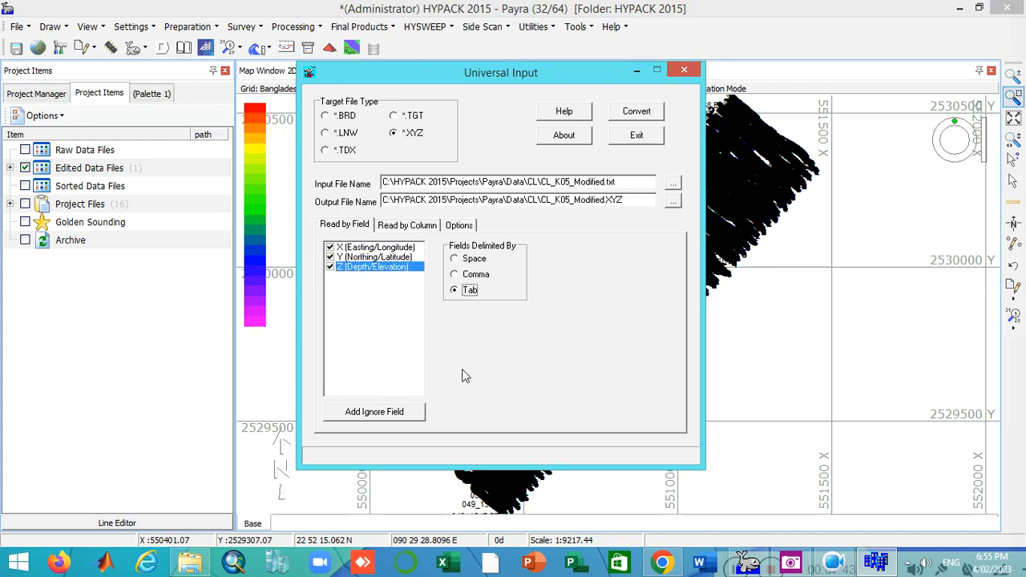
click(645, 115)
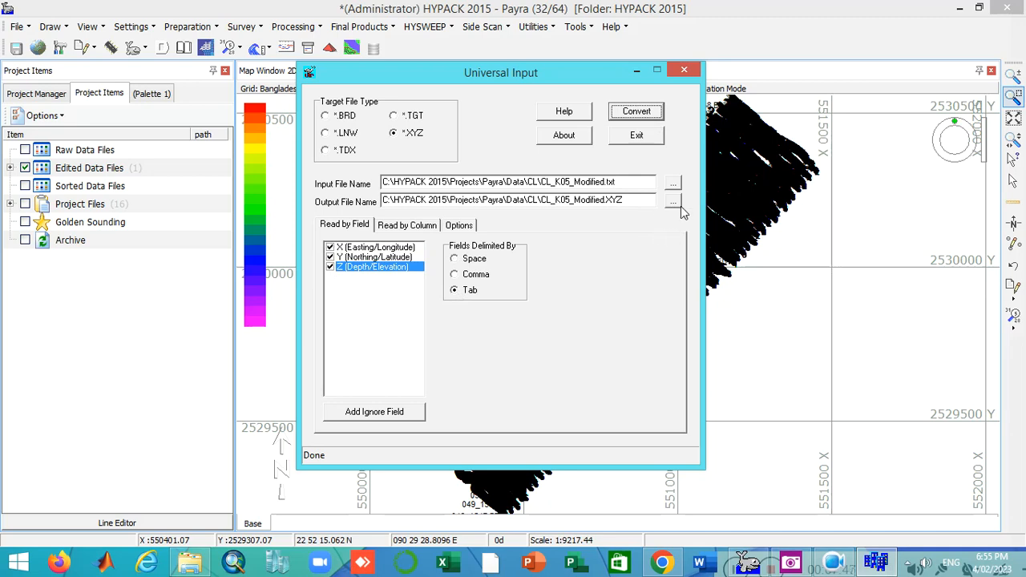
click(636, 135)
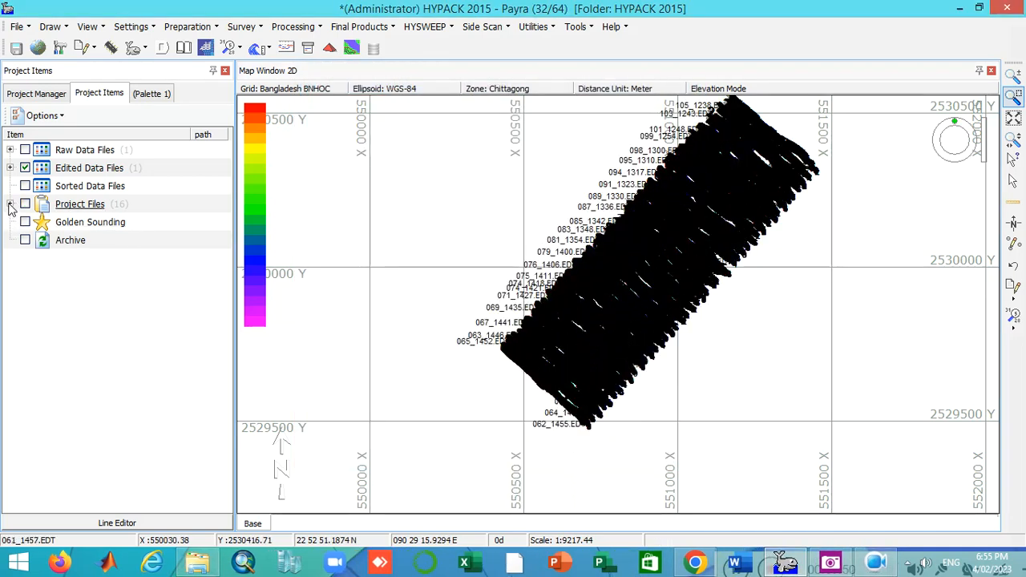
Step: Add CL_K05_Modified.XYZ from the Data\CL folder to the project's sorted data files
click(9, 204)
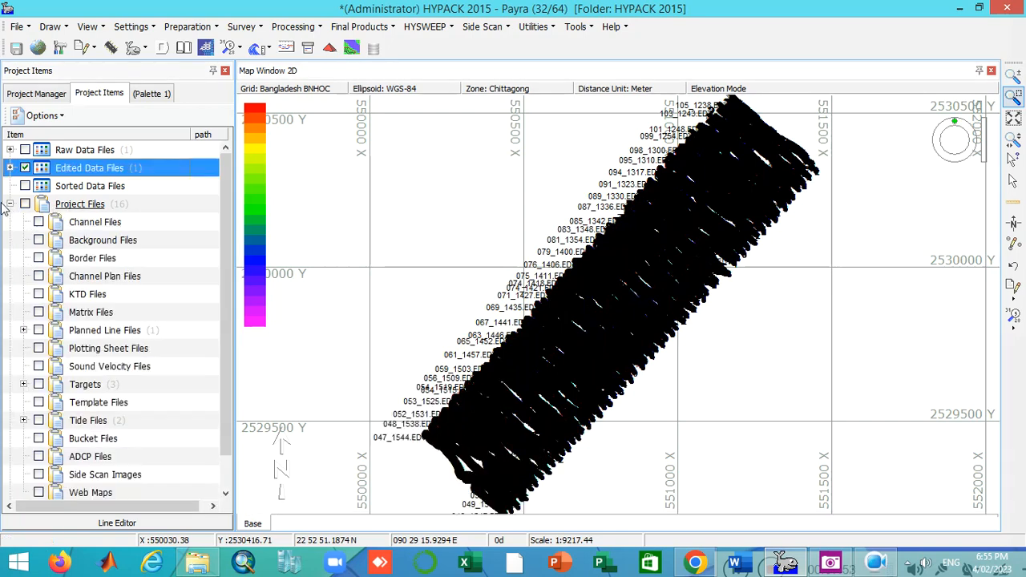
click(11, 204)
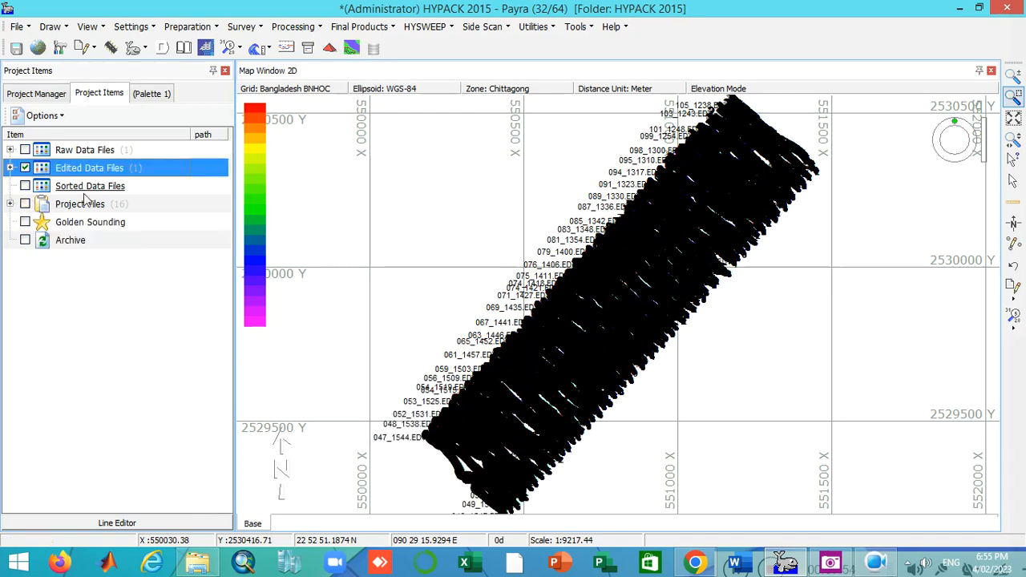
click(88, 186)
right_click(88, 188)
click(116, 197)
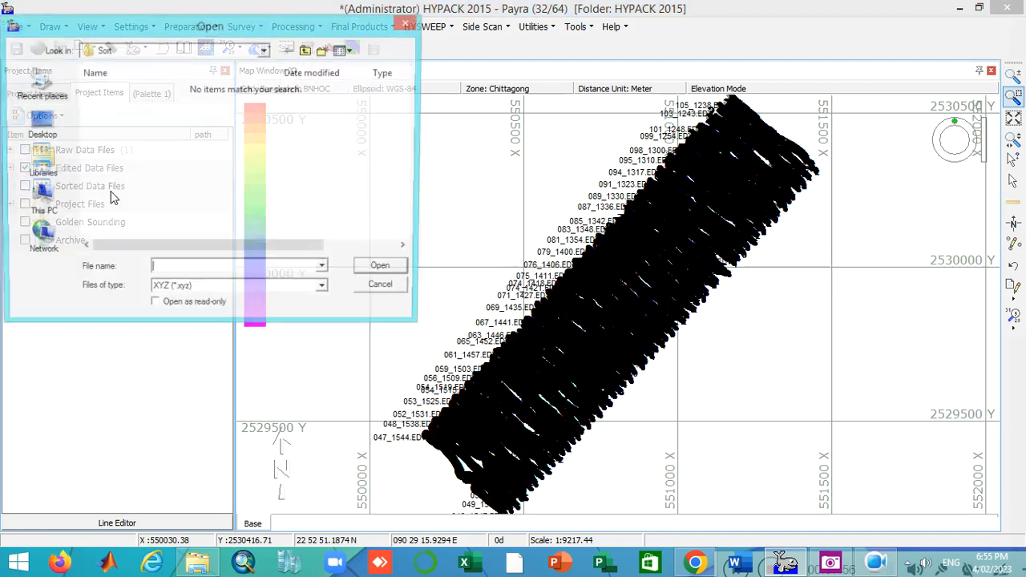
click(307, 51)
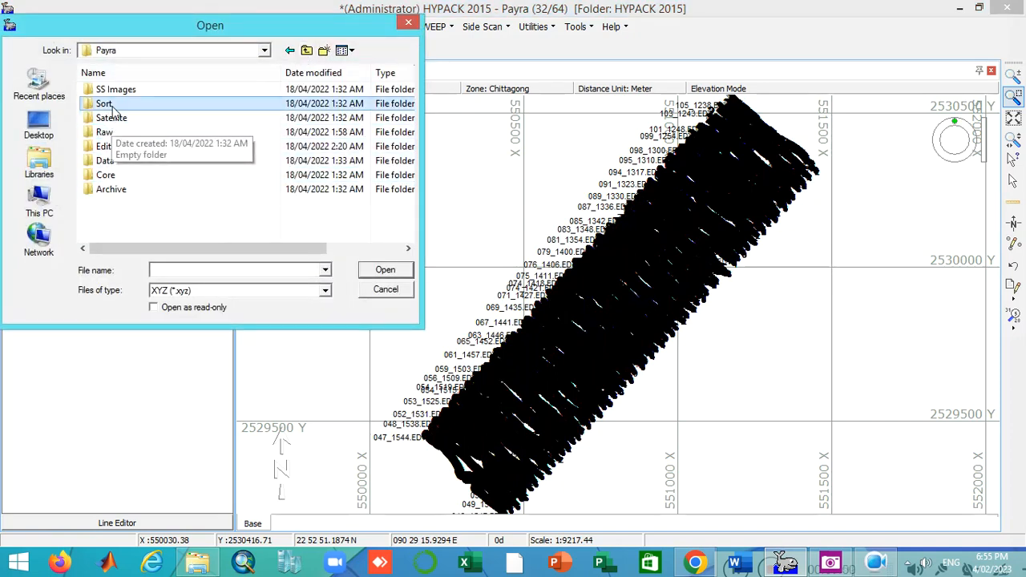
double_click(106, 160)
double_click(103, 118)
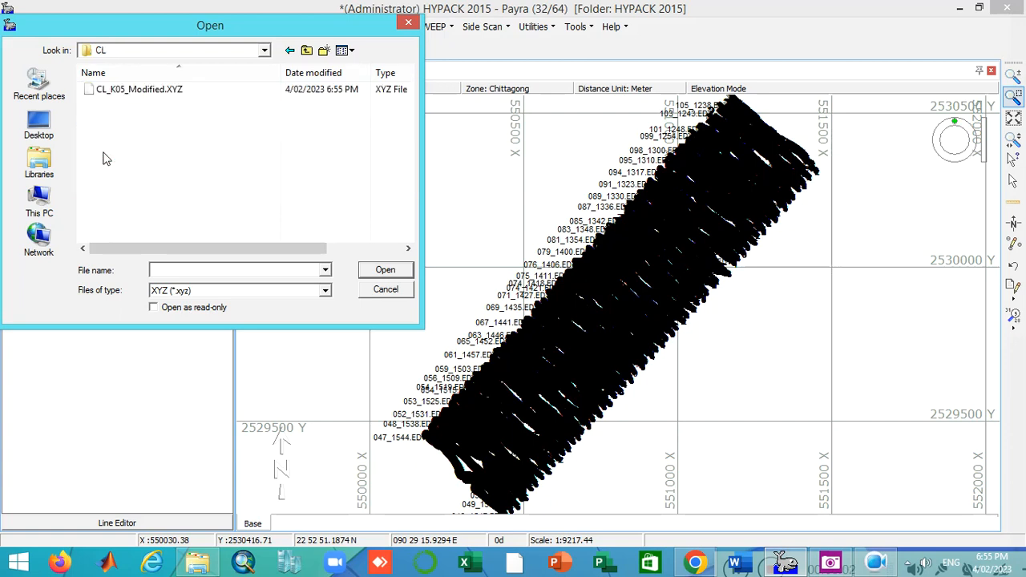
click(171, 92)
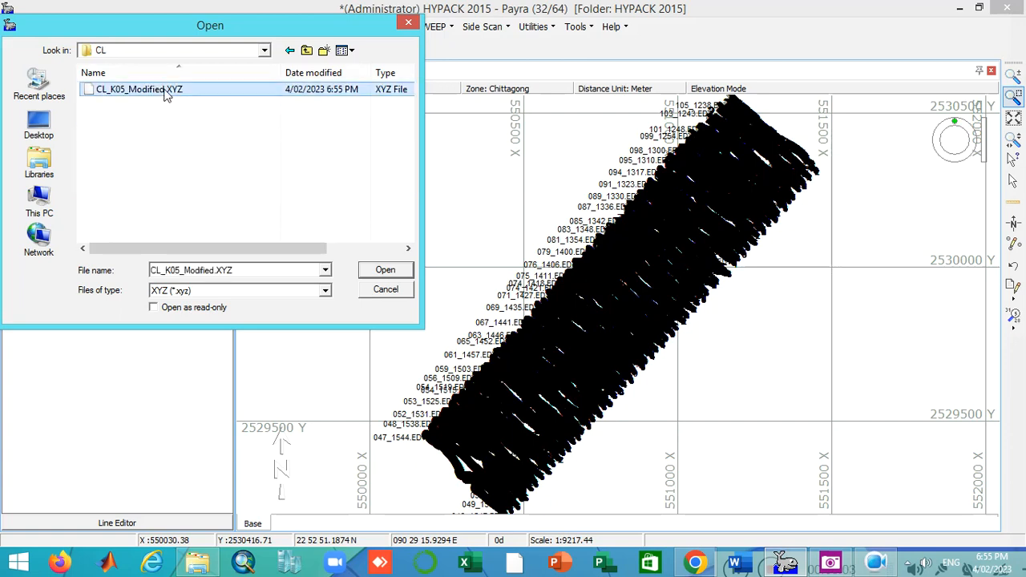
click(374, 272)
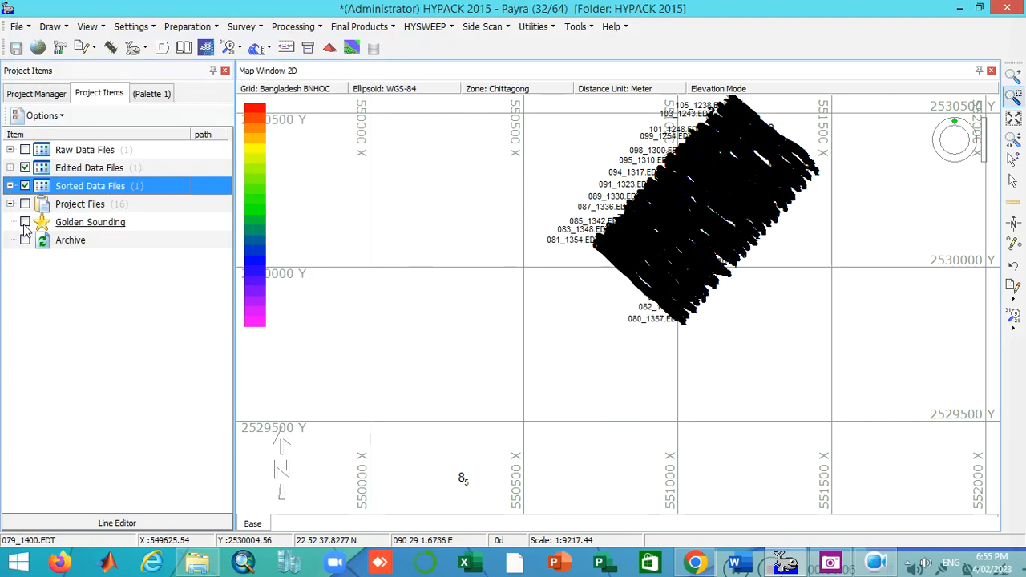
Step: Hide the edited survey data, examine the point coordinates and depths in CL_K05_Modified.XYZ, and display the edited data again
click(25, 169)
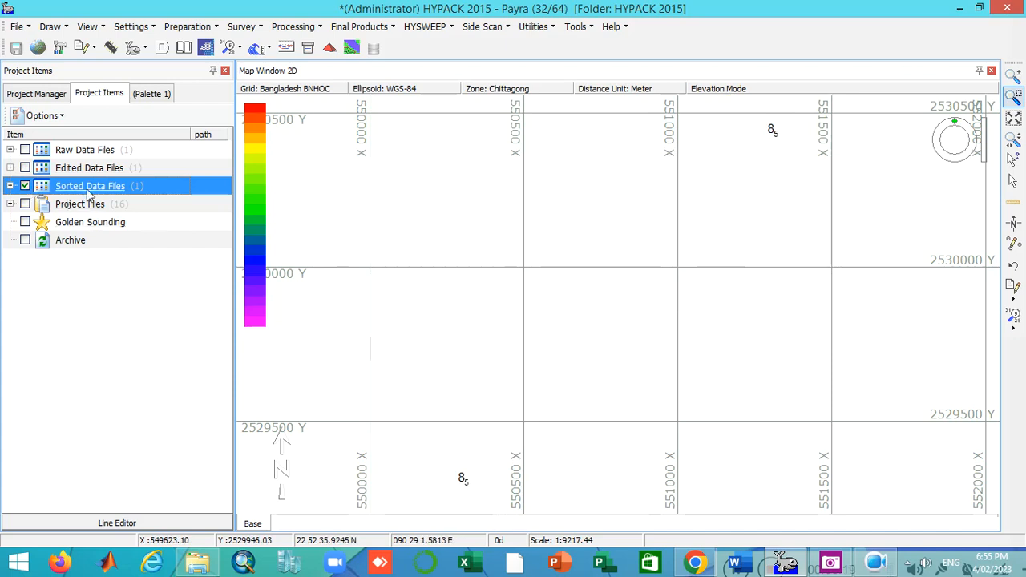
click(9, 185)
double_click(118, 205)
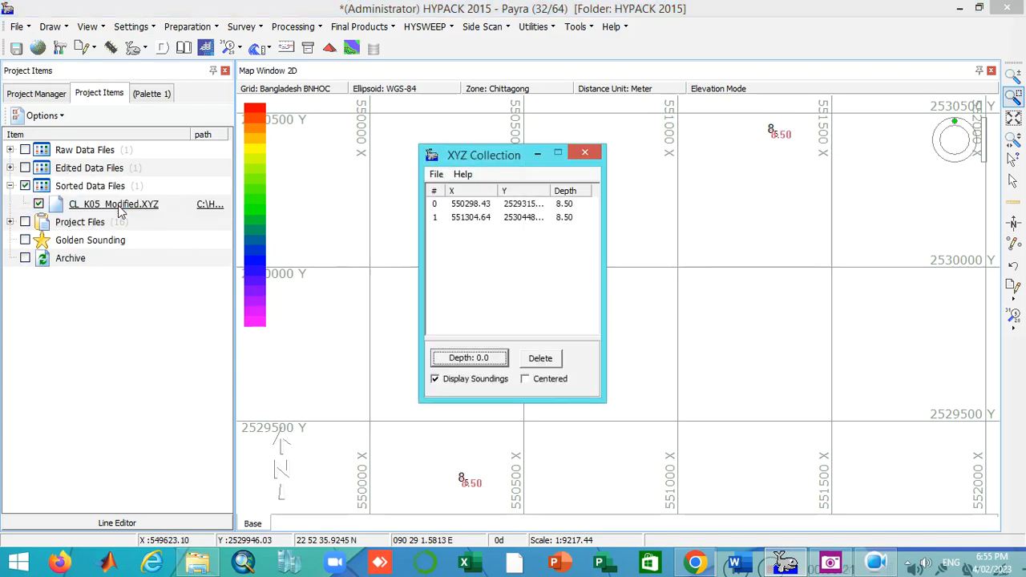
drag(485, 155, 279, 153)
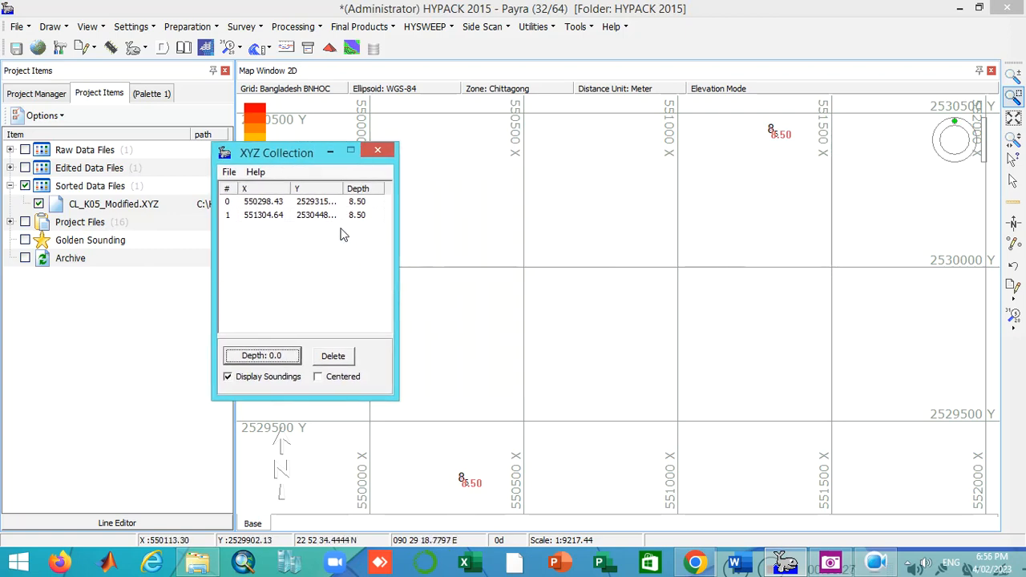
click(375, 151)
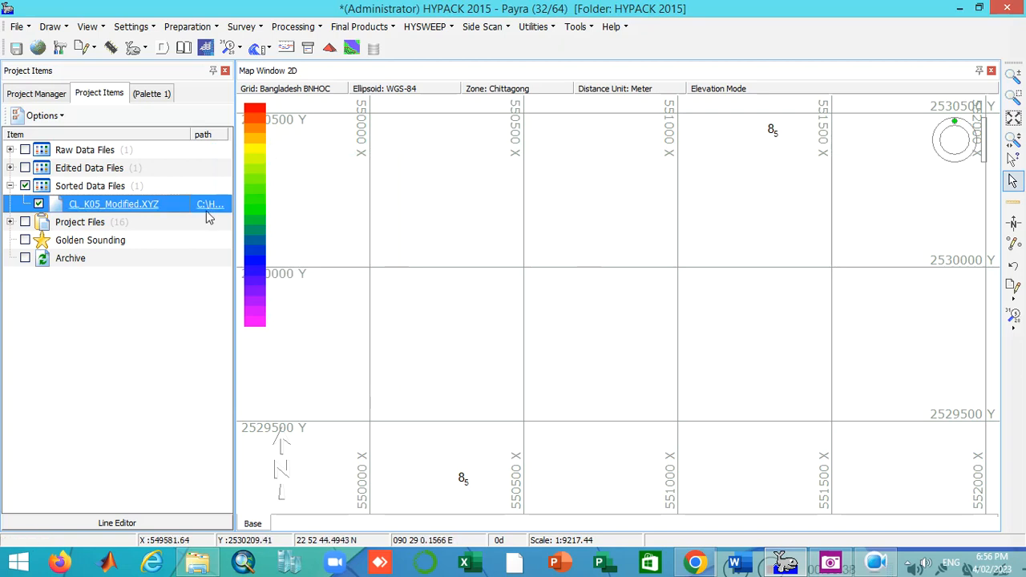
click(25, 168)
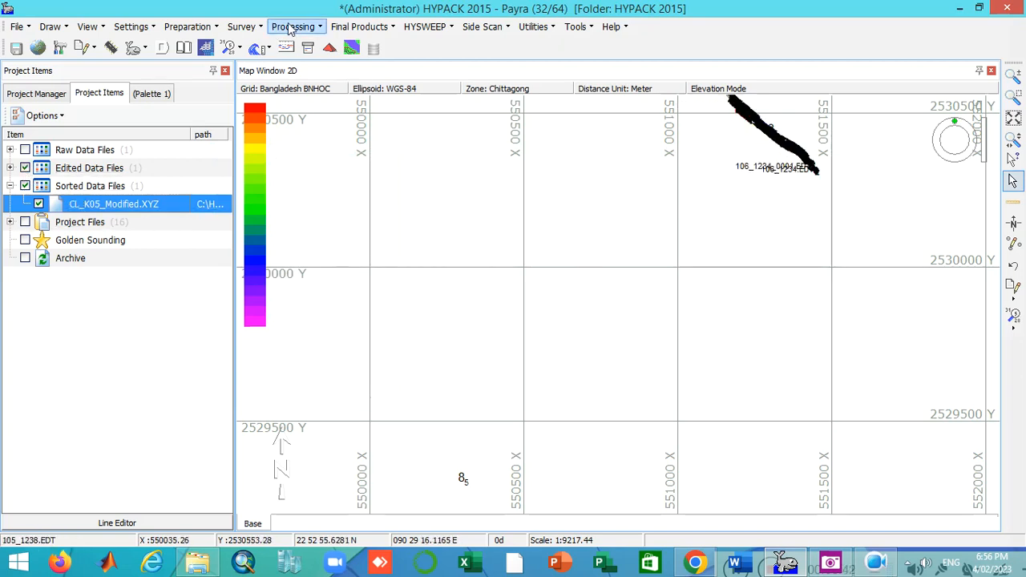
Step: Open Channel Design and import the channel's center points from CL_K05_Modified.XYZ in the Sort folder
click(216, 30)
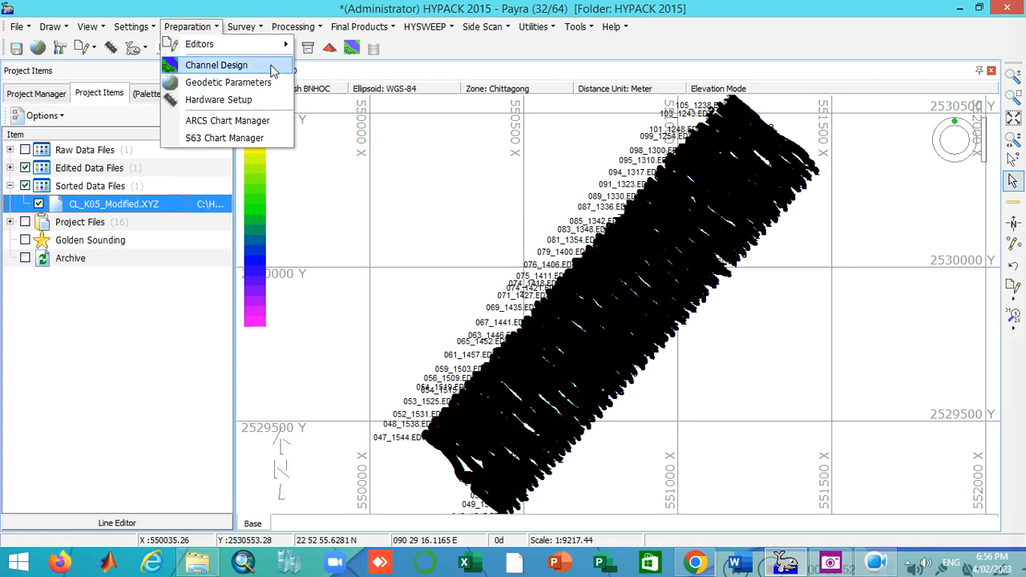
click(272, 71)
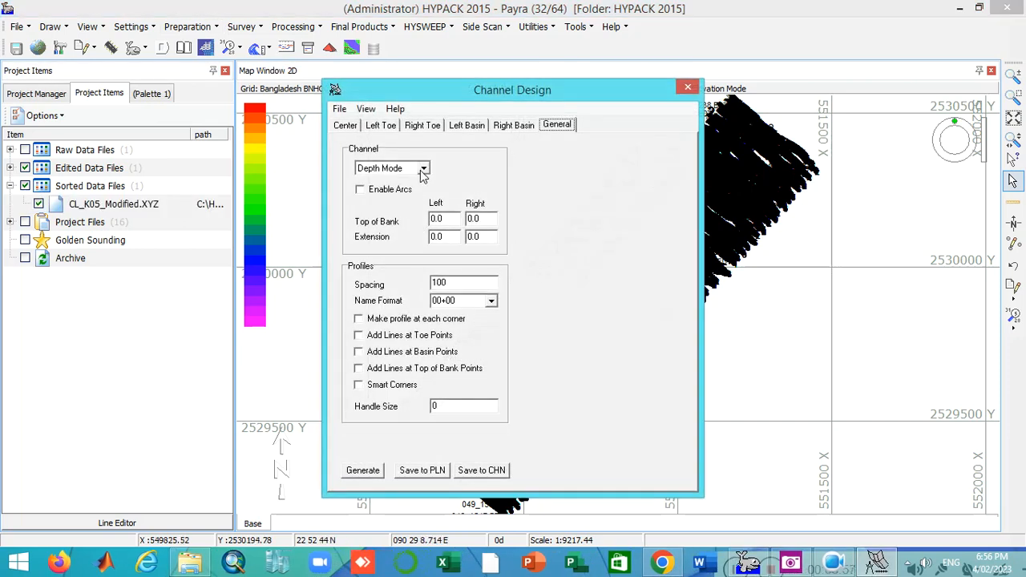
click(346, 128)
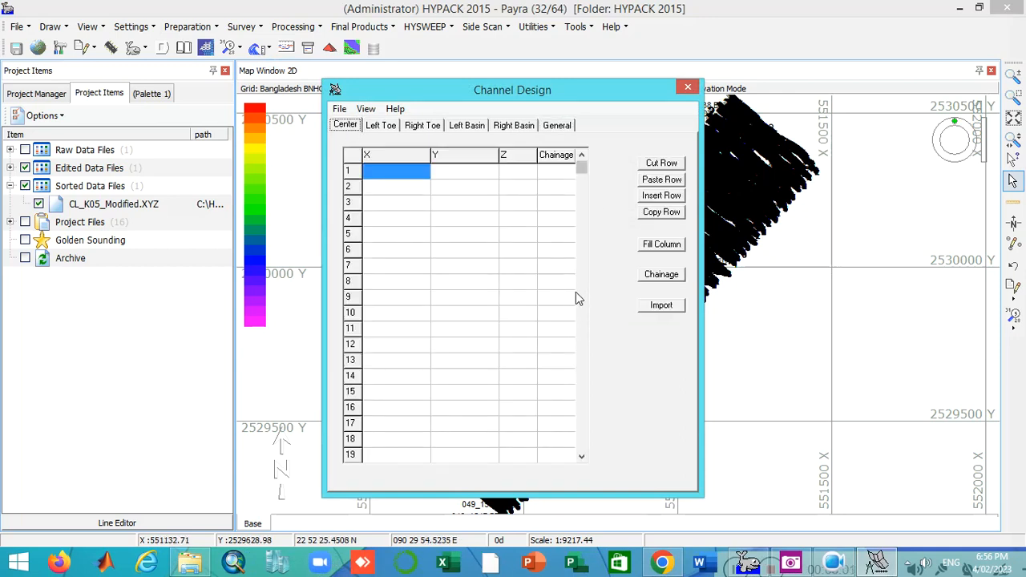
click(662, 305)
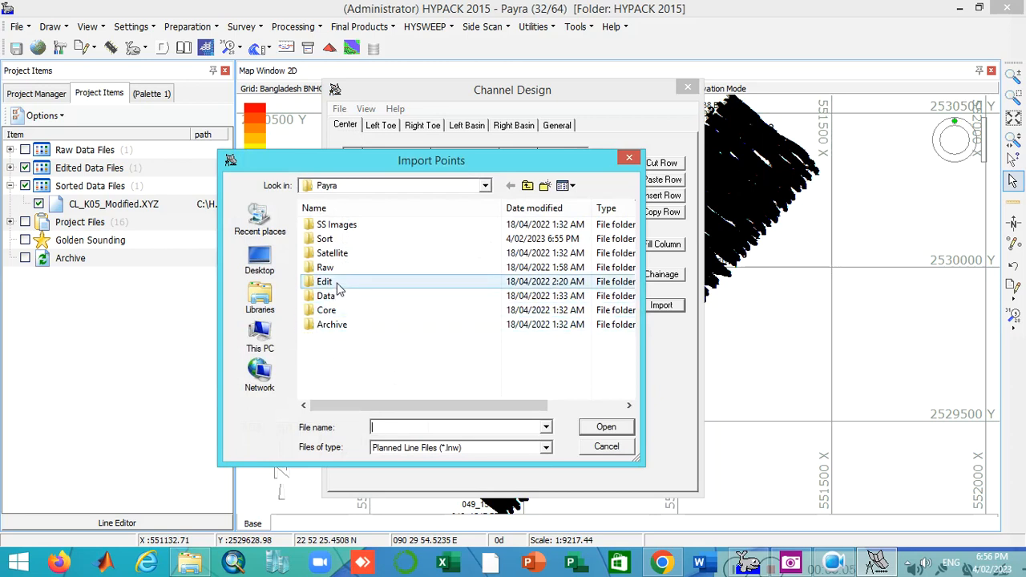
double_click(325, 238)
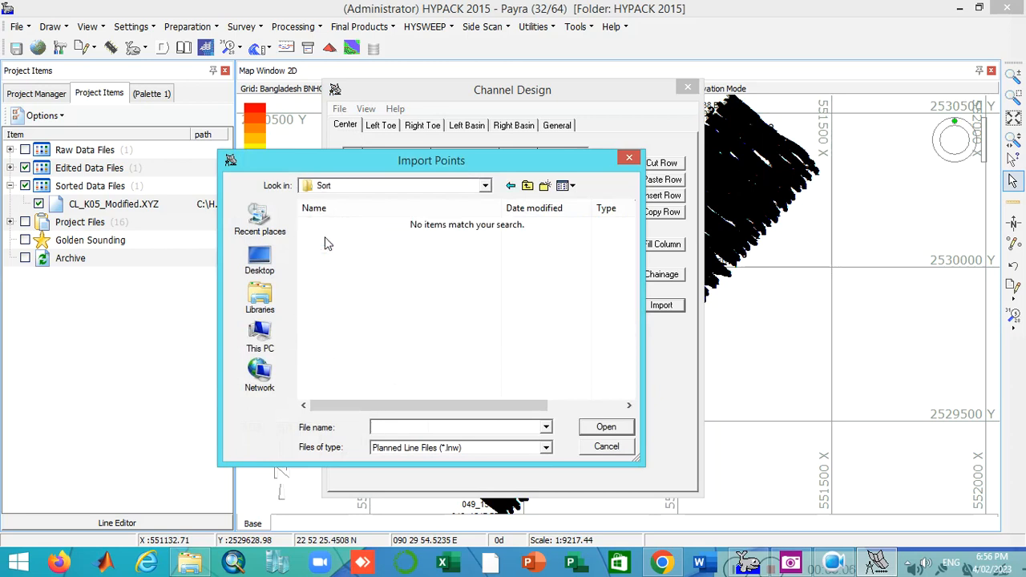
click(510, 185)
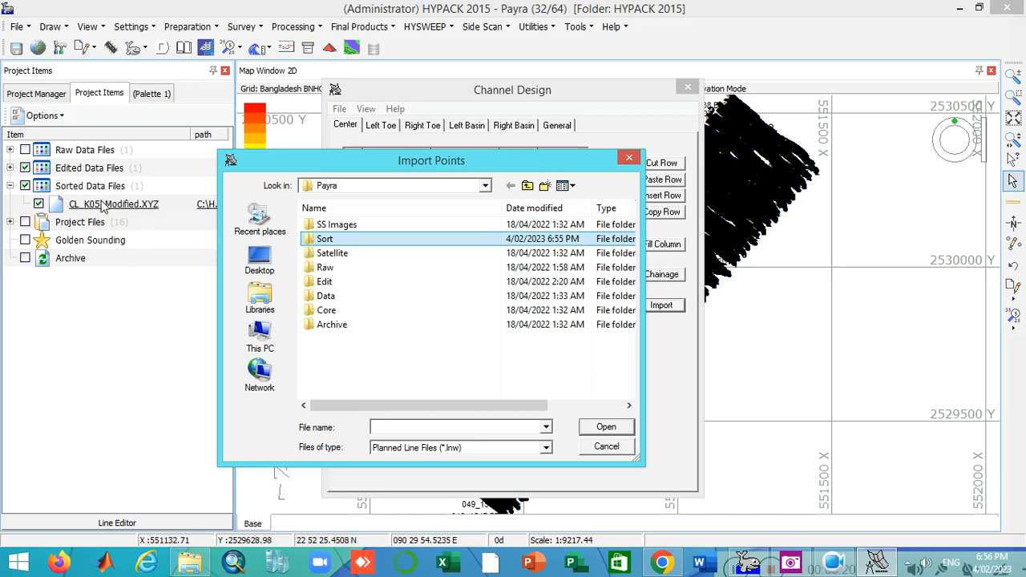
double_click(324, 239)
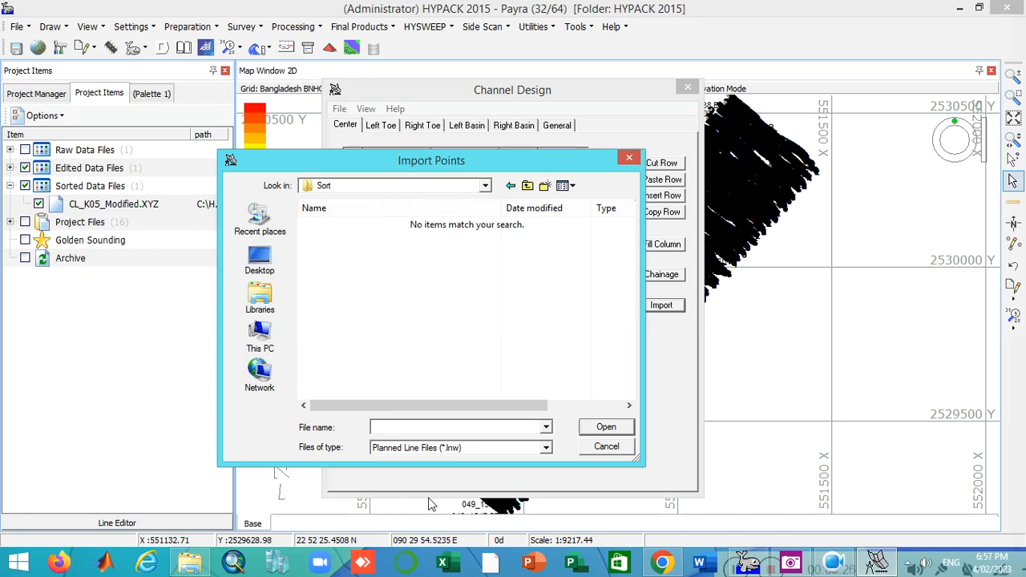
click(546, 448)
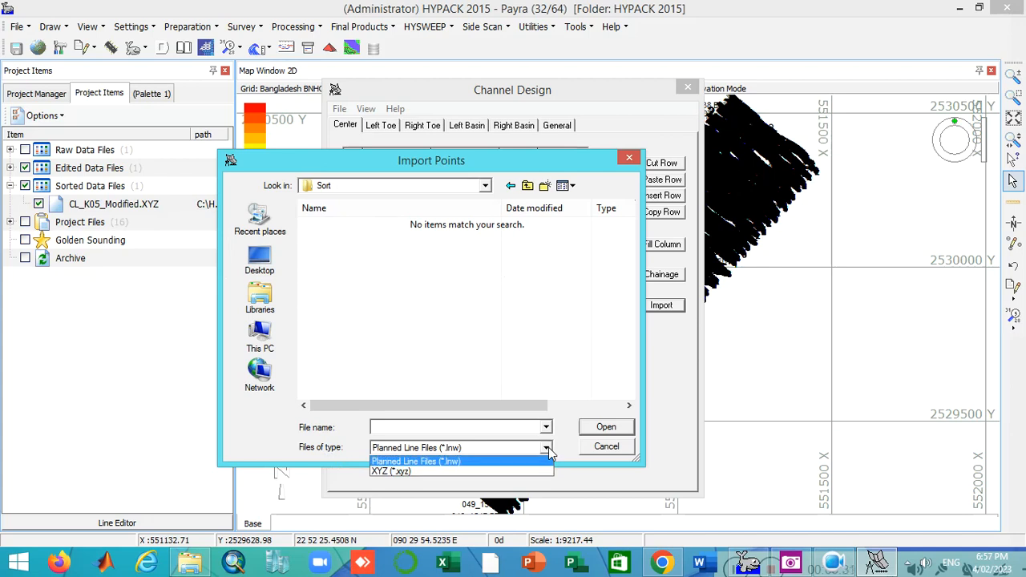
click(395, 472)
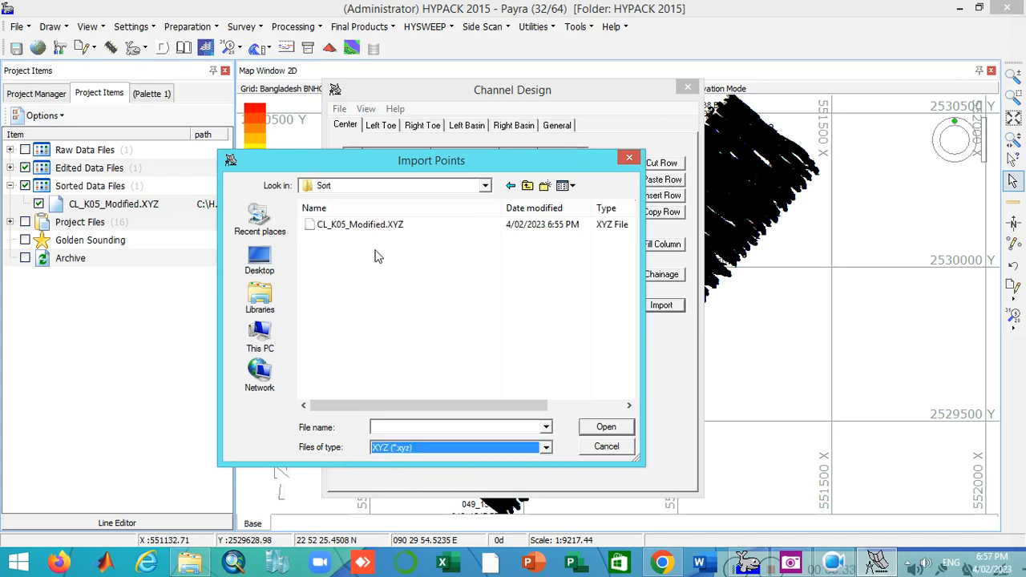
click(380, 231)
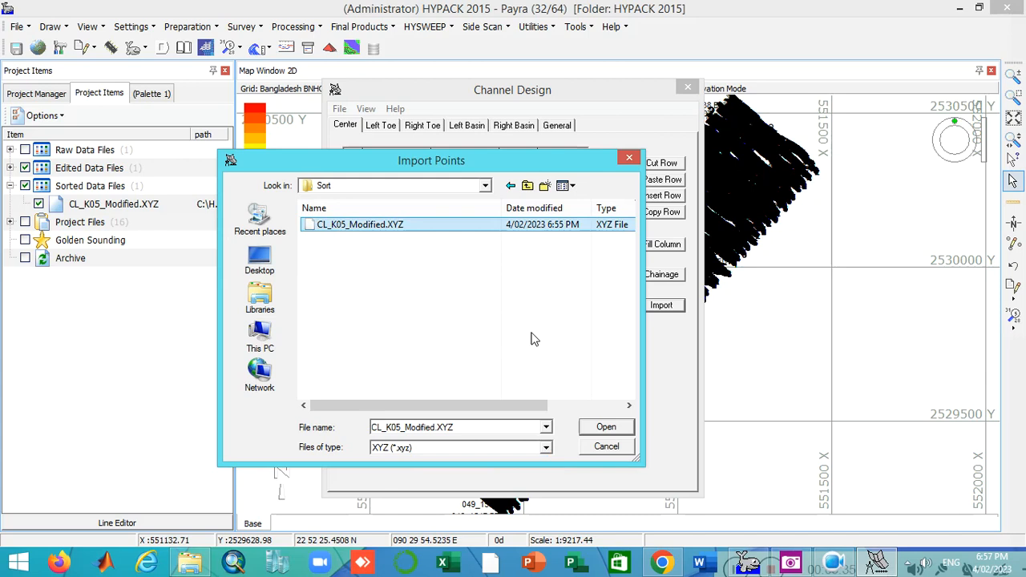
click(607, 427)
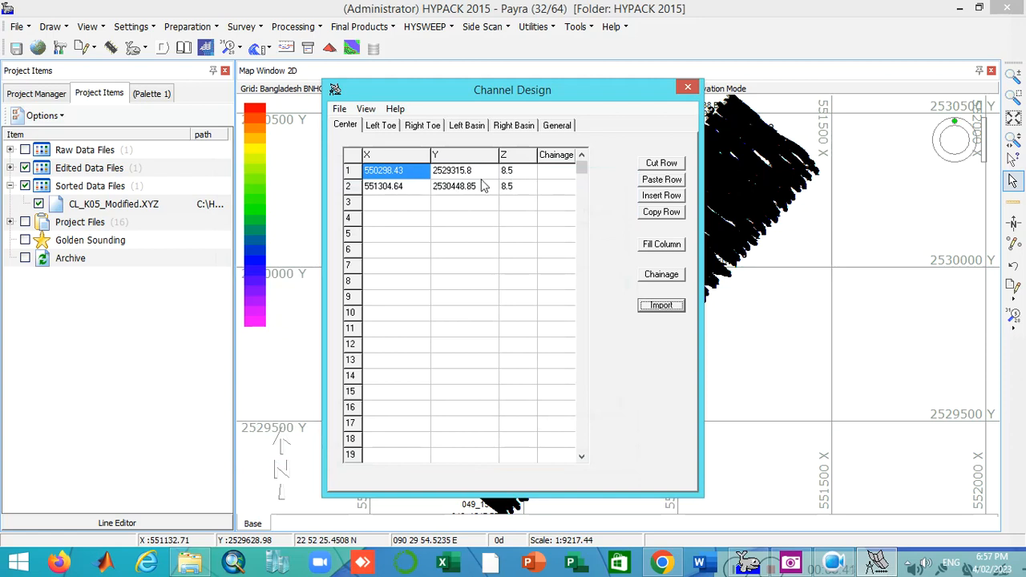
Step: Calculate the centerline chainage starting from 0 at the first point, and open the left toe table
click(557, 173)
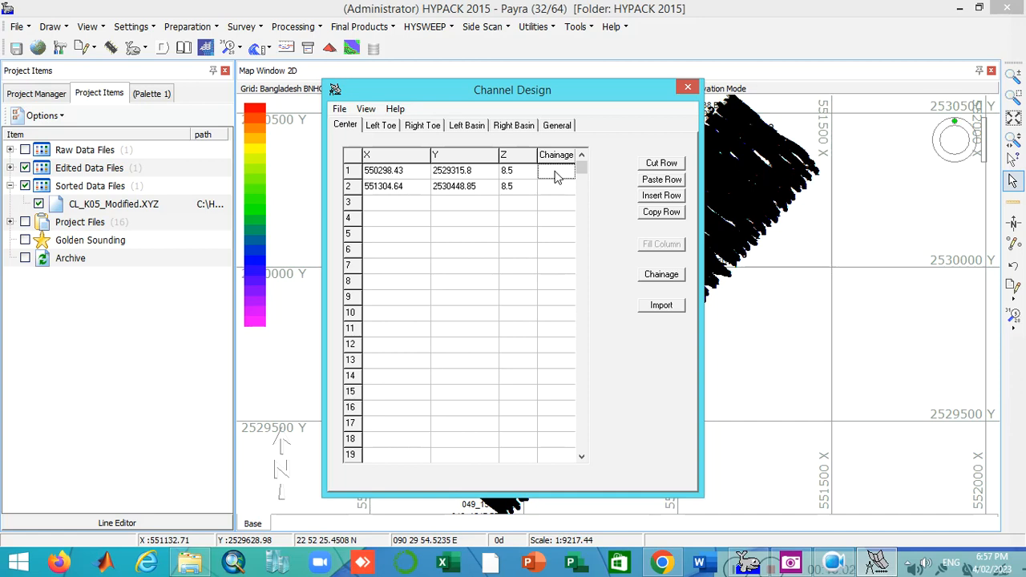
text(0)
click(651, 275)
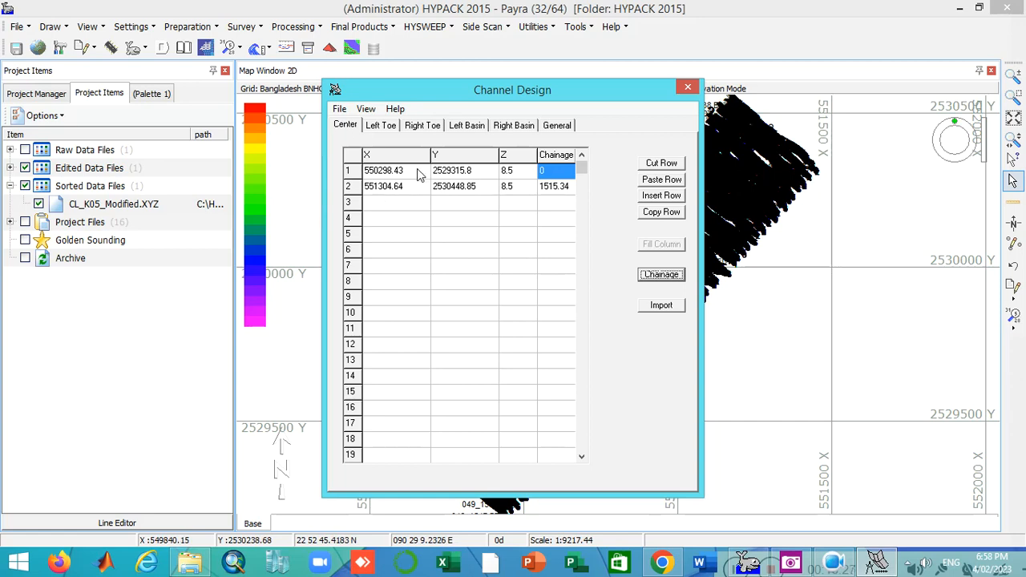
click(379, 129)
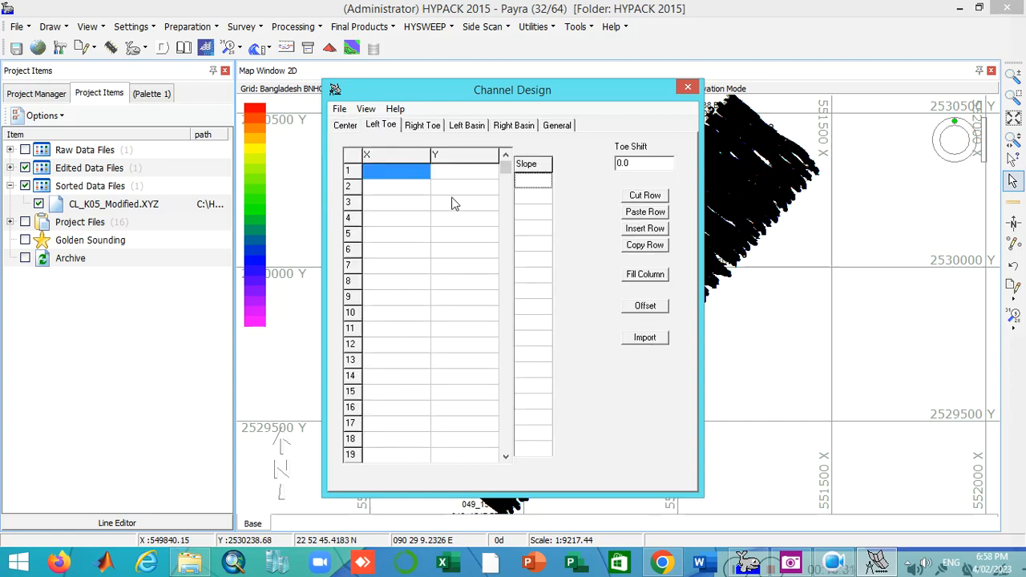
click(646, 307)
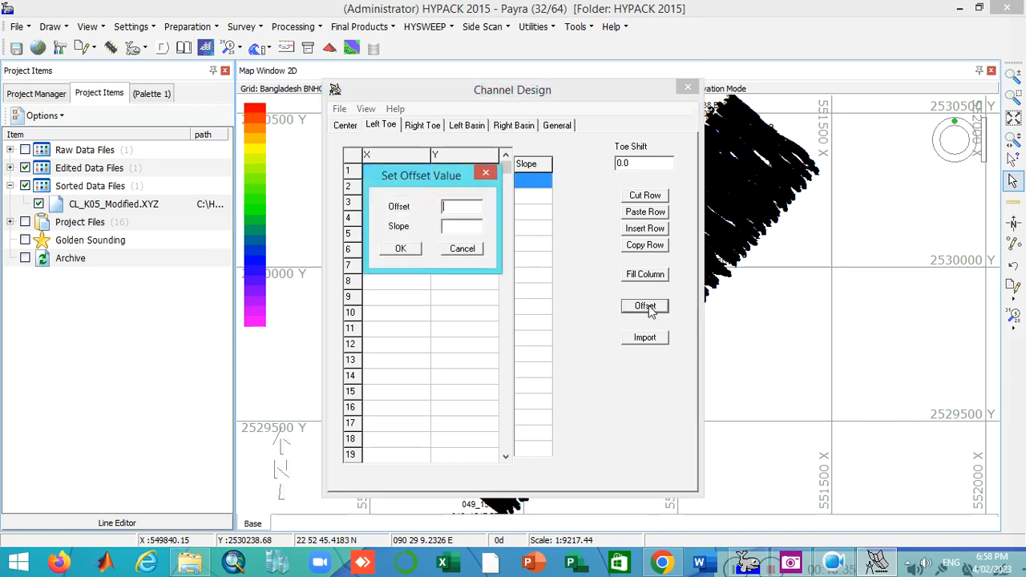
drag(404, 175, 502, 237)
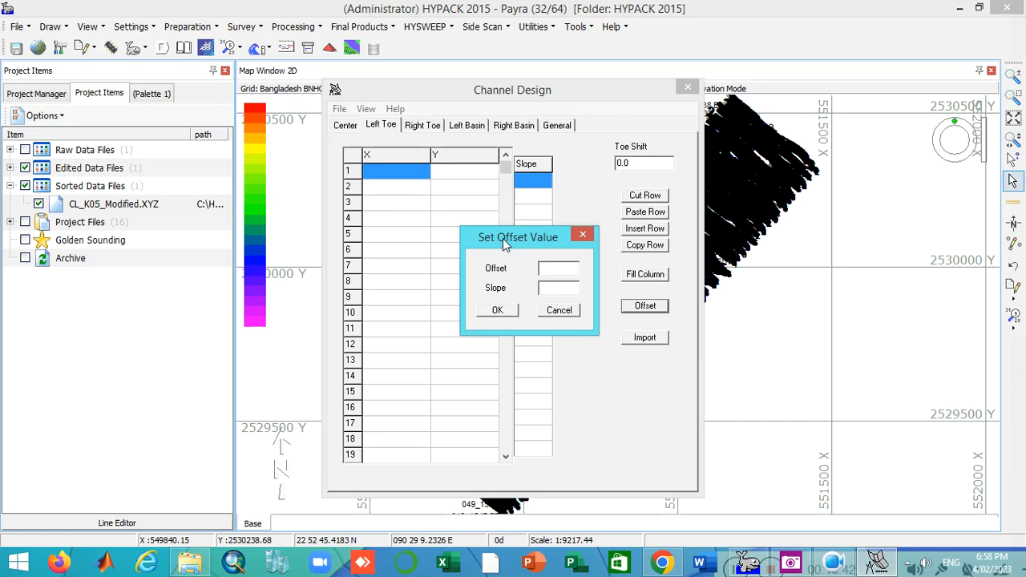
click(558, 311)
Step: Try to measure the width across the southwestern end of the survey coverage on the map, and return to Channel Design
drag(594, 92, 221, 102)
click(1013, 204)
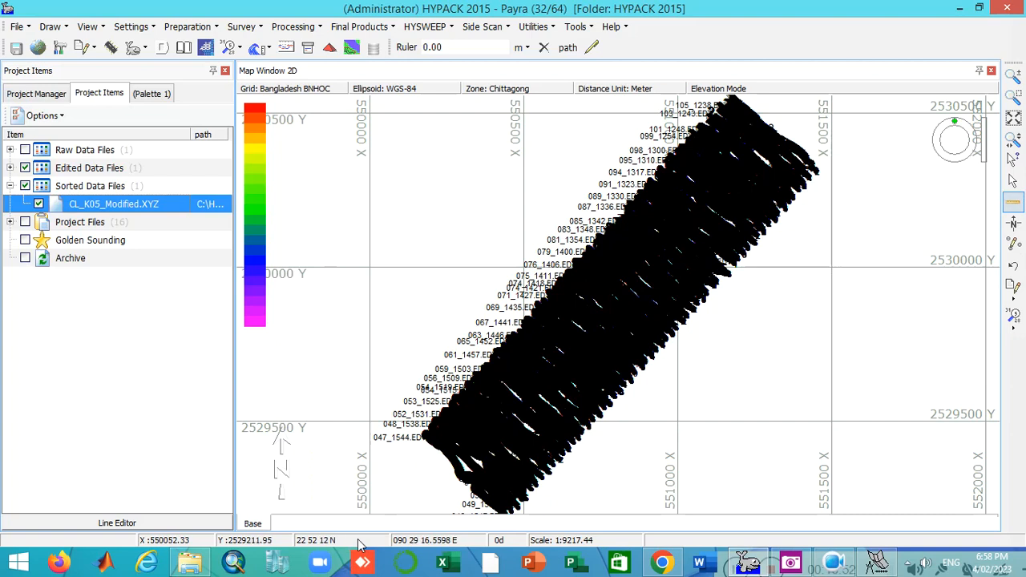
drag(423, 436, 504, 517)
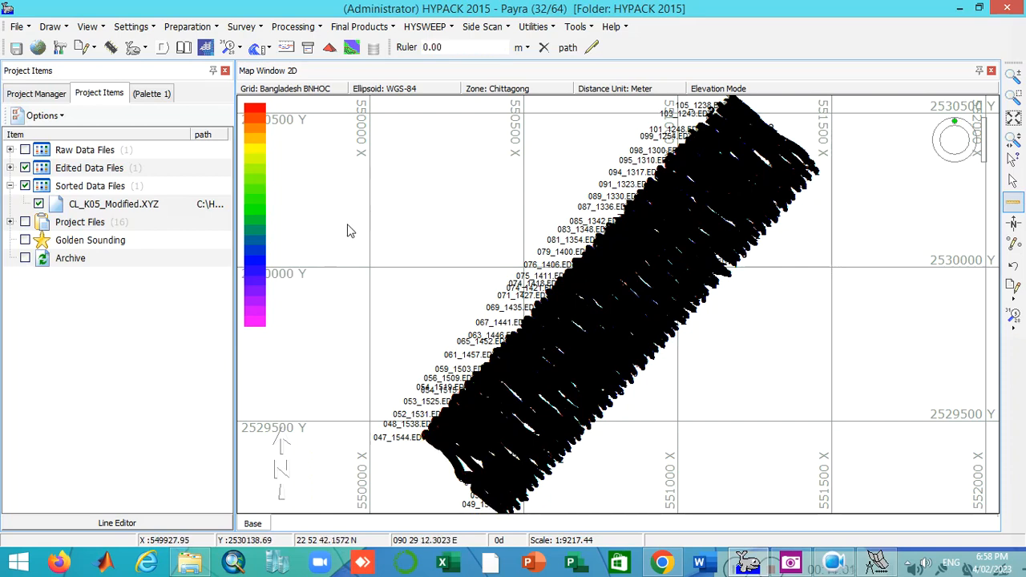
click(877, 561)
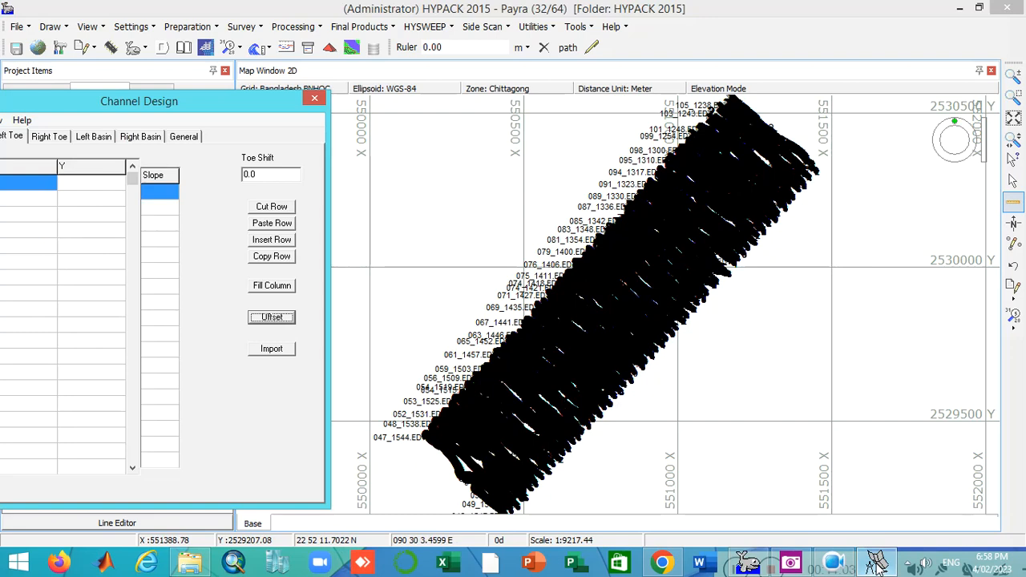
drag(121, 101, 629, 117)
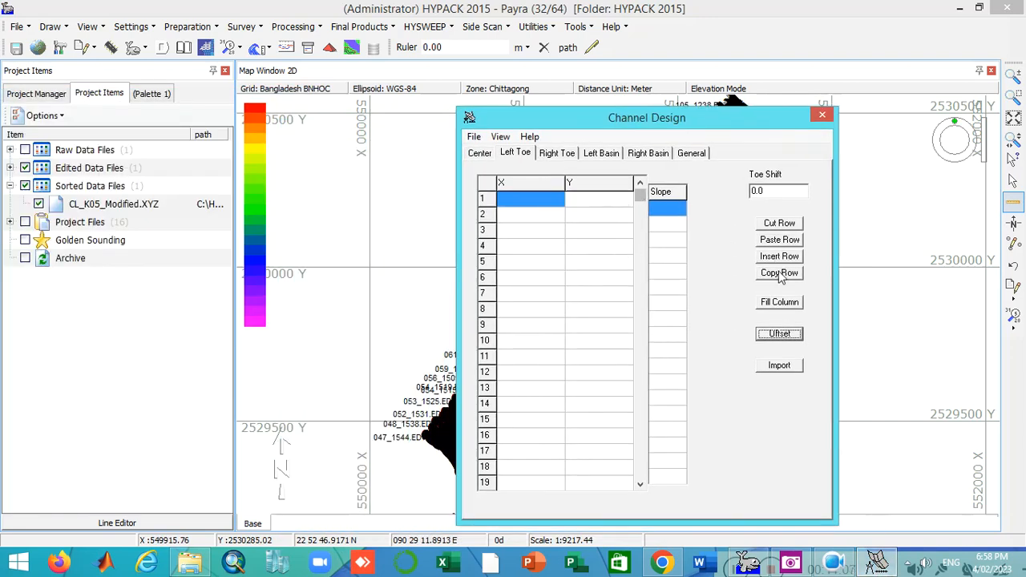
Step: Generate the left toe line from the centerline with an offset of 150 and a slope of 1:6
click(782, 335)
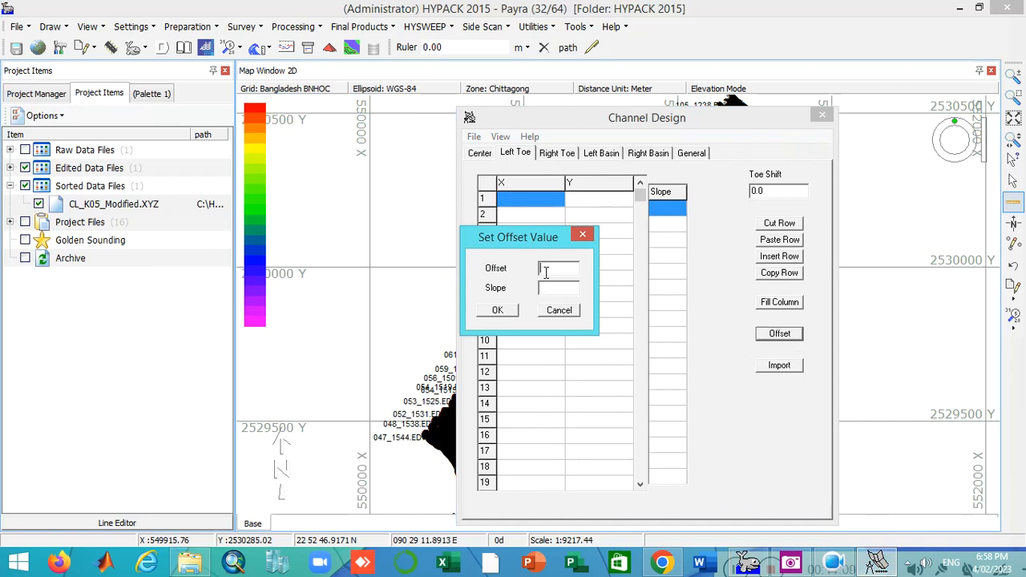
text(15)
text(0)
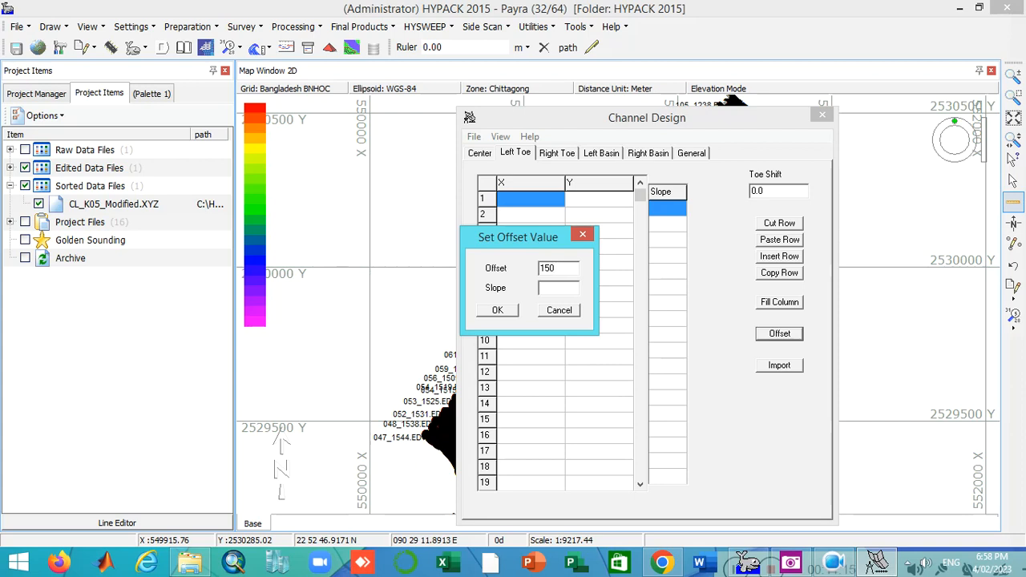
click(550, 288)
text(1:6)
click(513, 311)
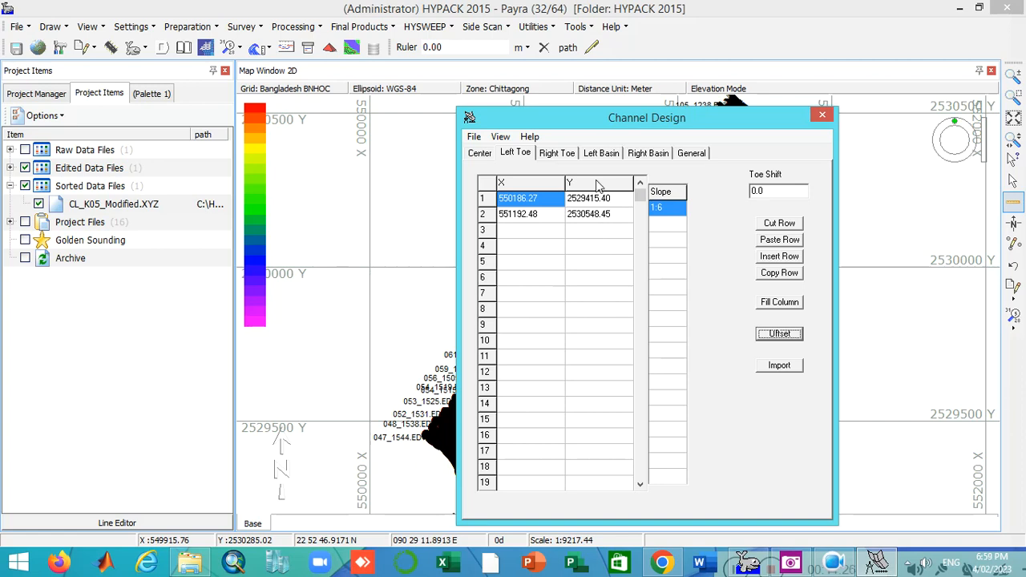
Step: Generate the right toe line with an offset of 150 and a slope of 1:6
click(556, 153)
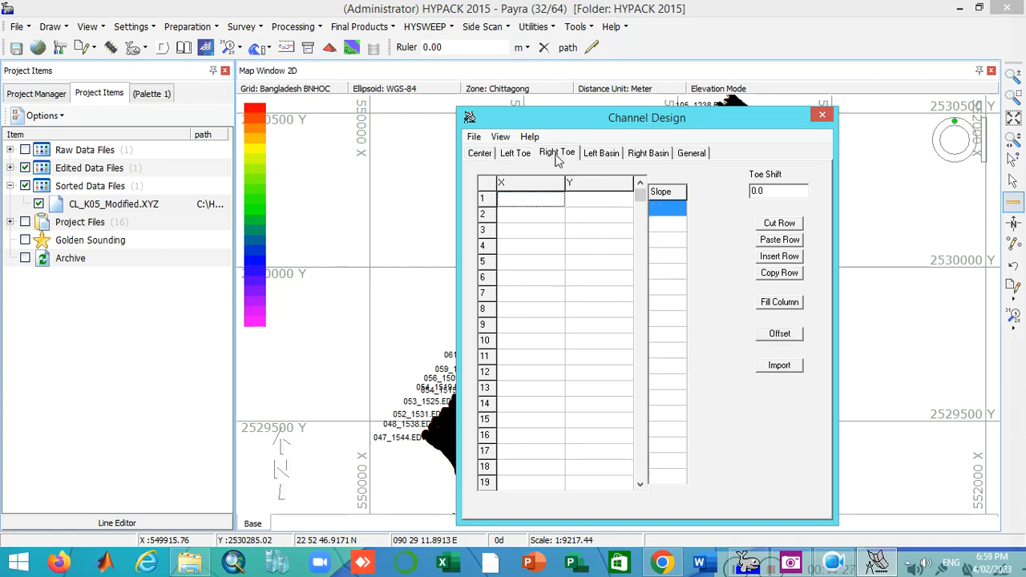
click(793, 339)
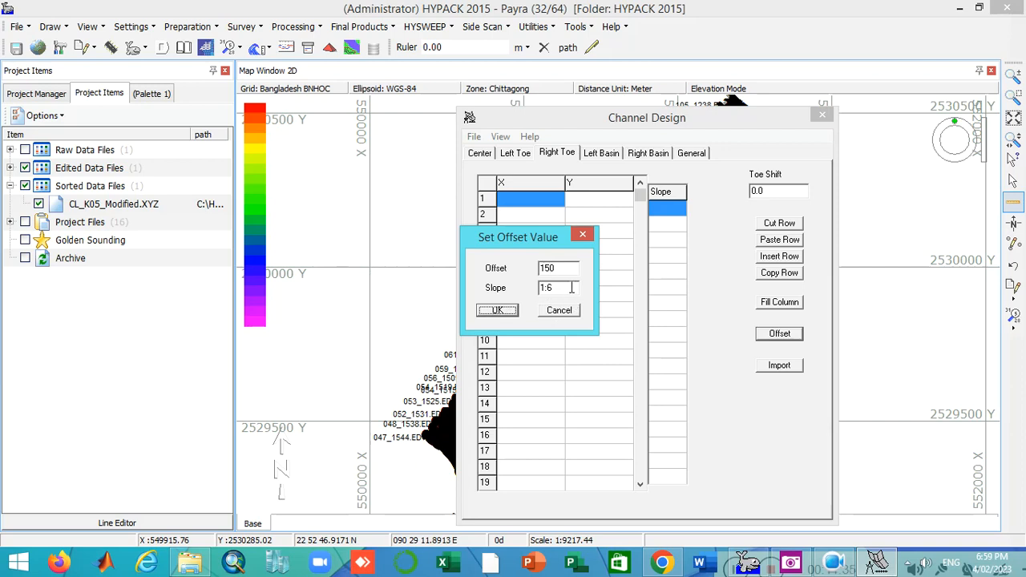
click(493, 312)
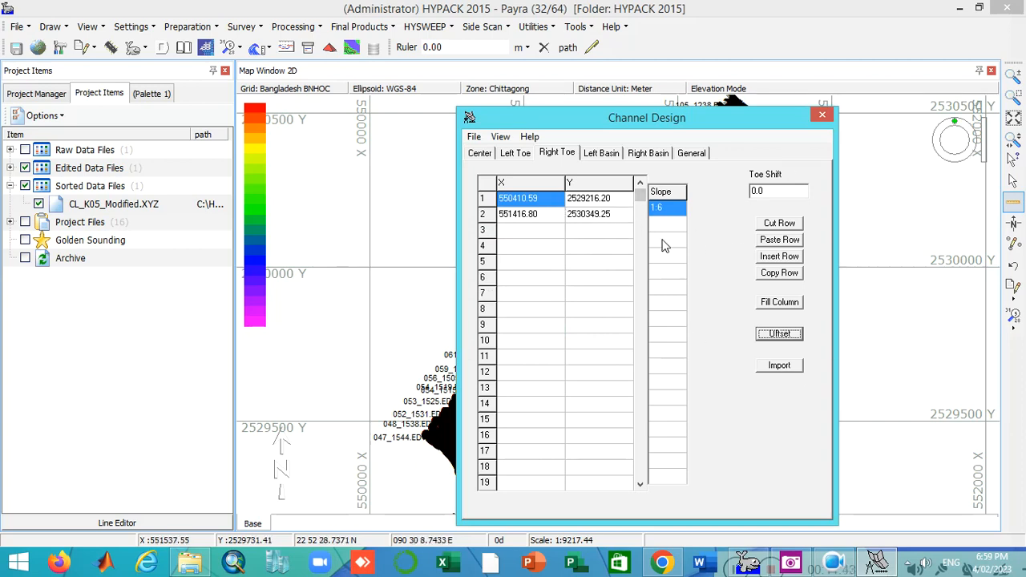
Step: Set the channel's top of bank to -2 on both the left and right sides in the general settings
click(692, 153)
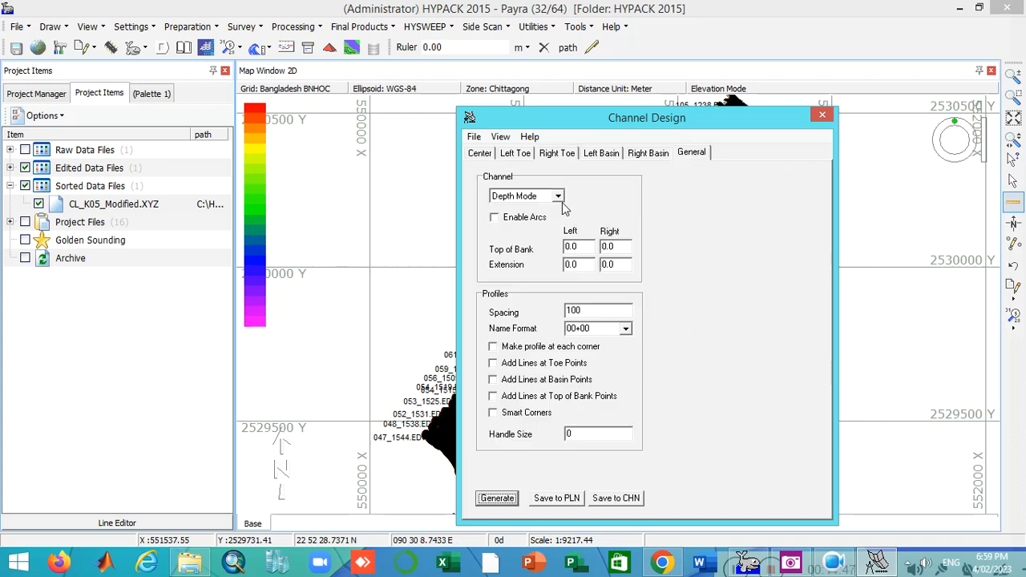
double_click(584, 247)
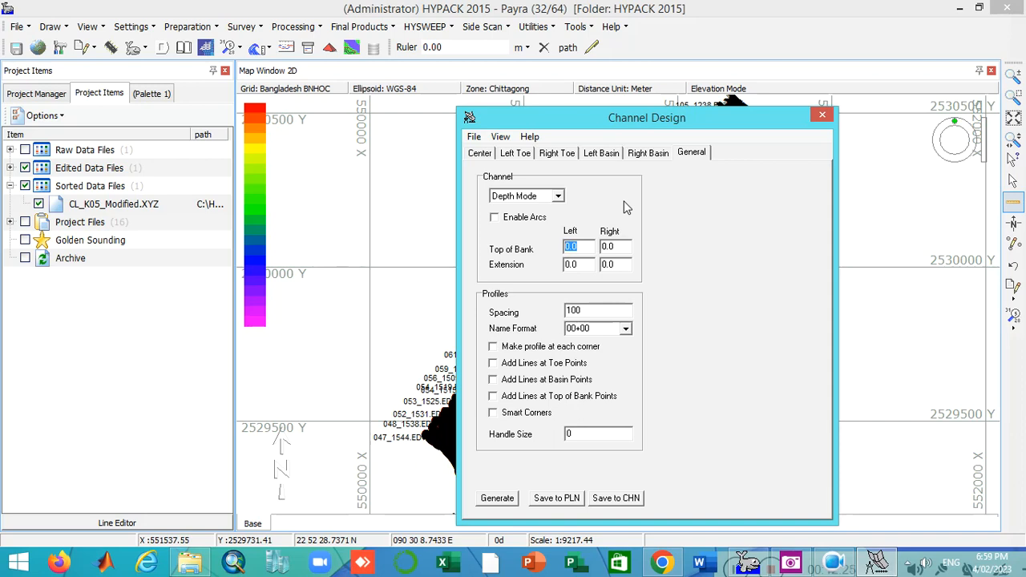
text(4)
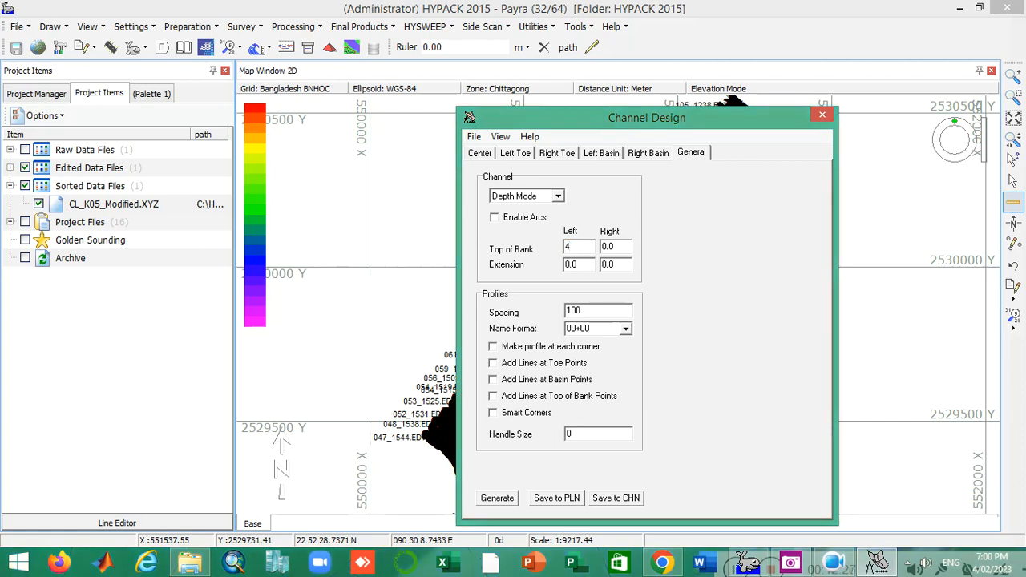
drag(617, 245, 596, 242)
drag(576, 248, 555, 249)
text(-2)
key(Tab)
text(-2)
Step: Generate the channel profiles with a spacing of 10, the 00+000 name format and Smart Corners enabled
double_click(585, 314)
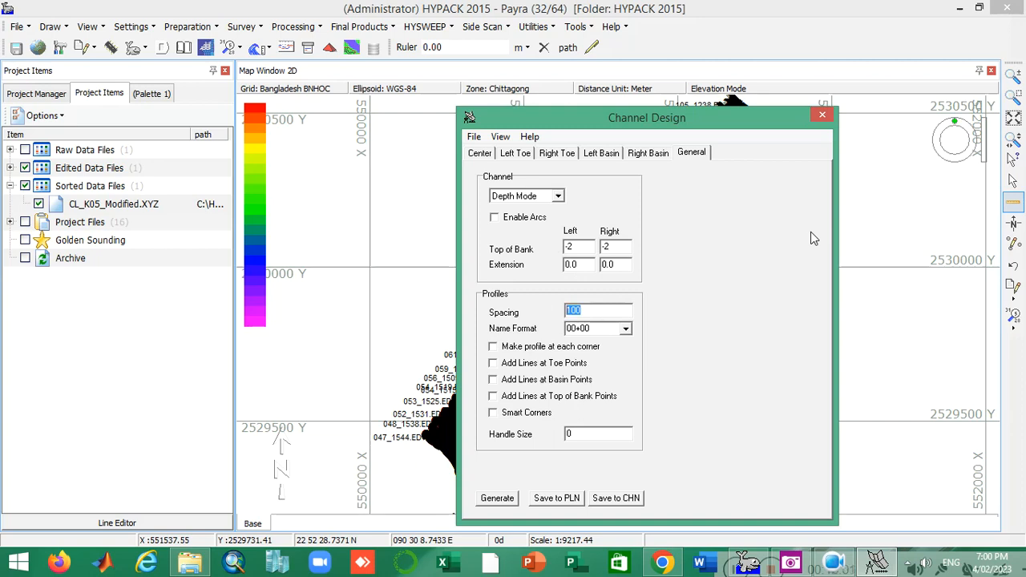
text(10)
click(625, 329)
click(589, 354)
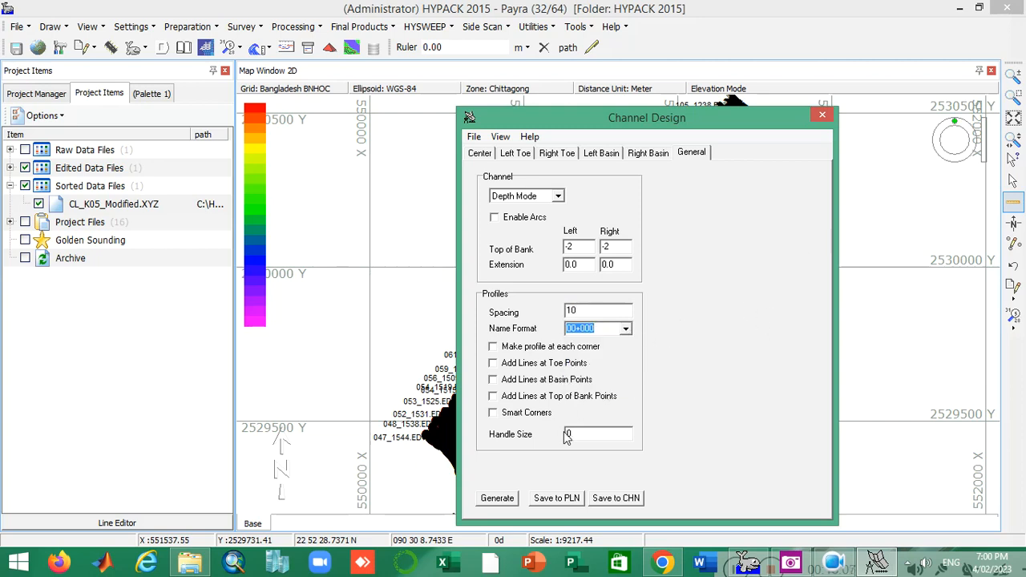
click(495, 413)
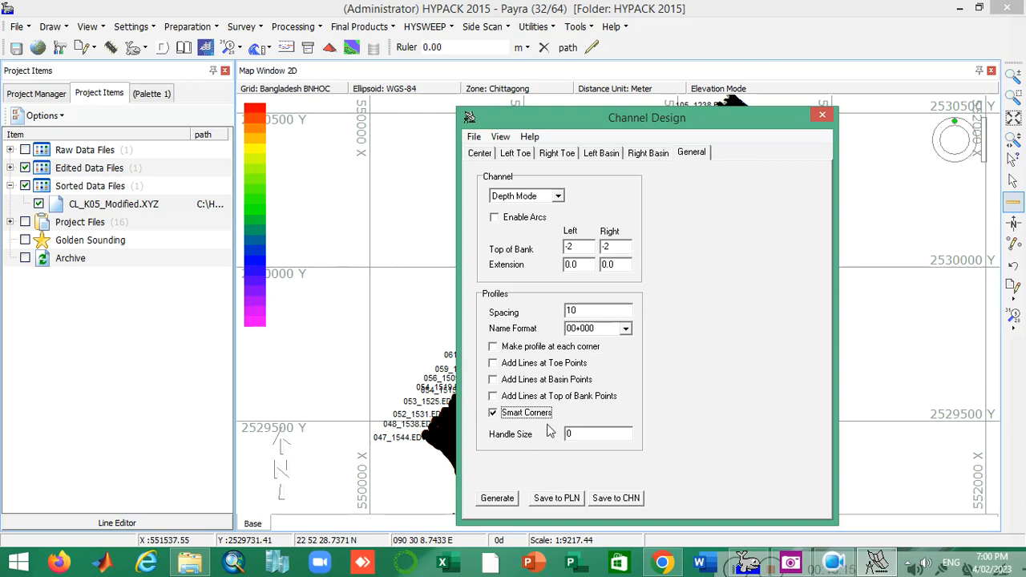
click(498, 498)
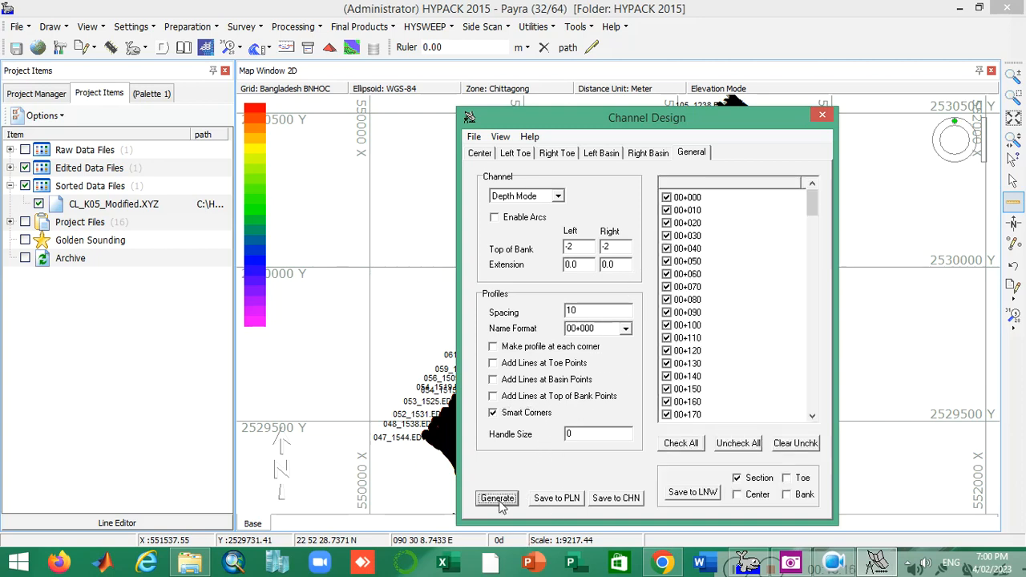
mouse_move(813, 201)
mouse_down()
mouse_move(812, 399)
mouse_move(810, 186)
mouse_up()
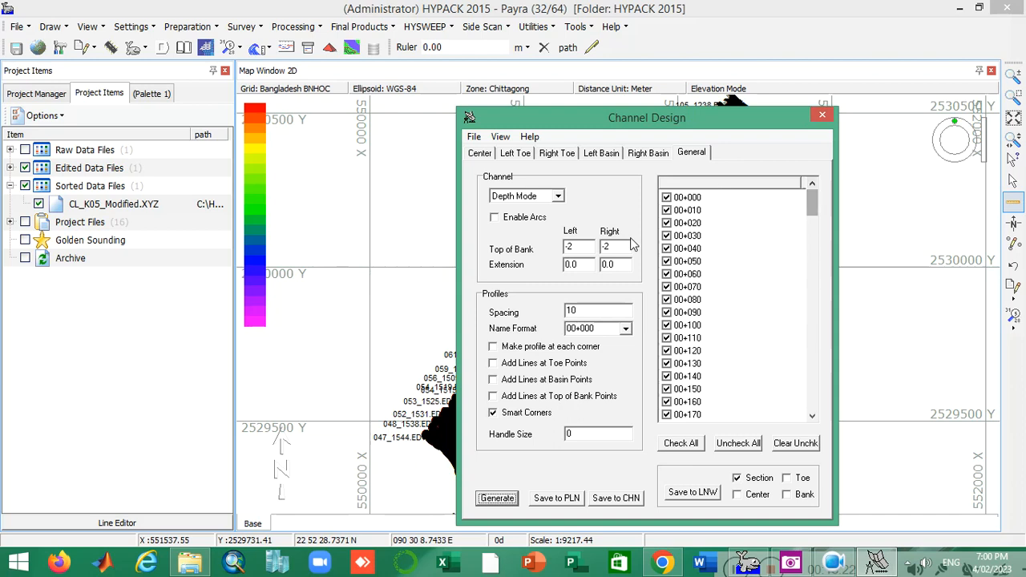
Step: Open the channel design's 2D view at full size and examine the profile lines around 00+000
click(500, 137)
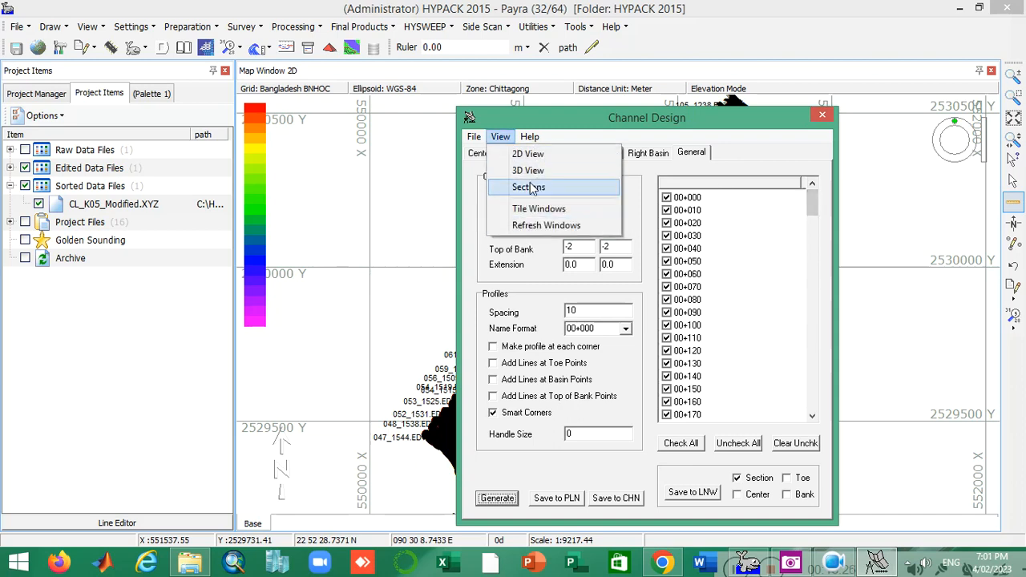
click(533, 154)
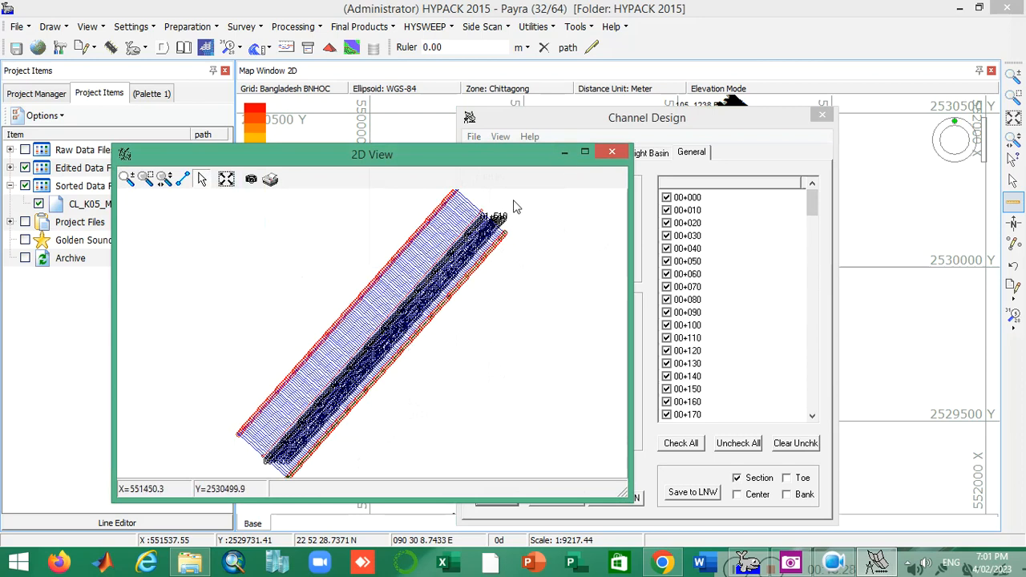
click(584, 151)
click(28, 30)
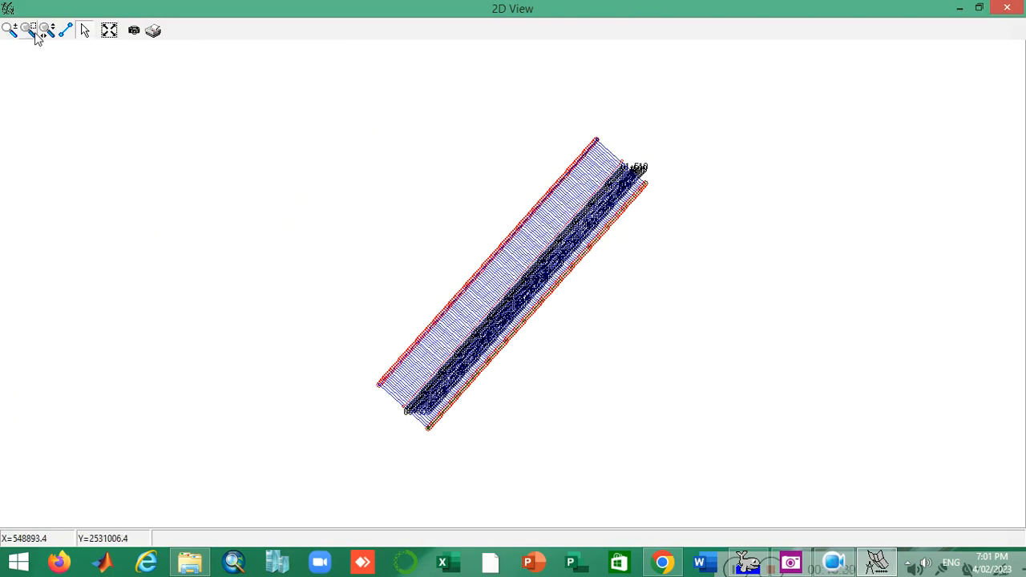
drag(350, 367, 456, 447)
drag(308, 127, 683, 411)
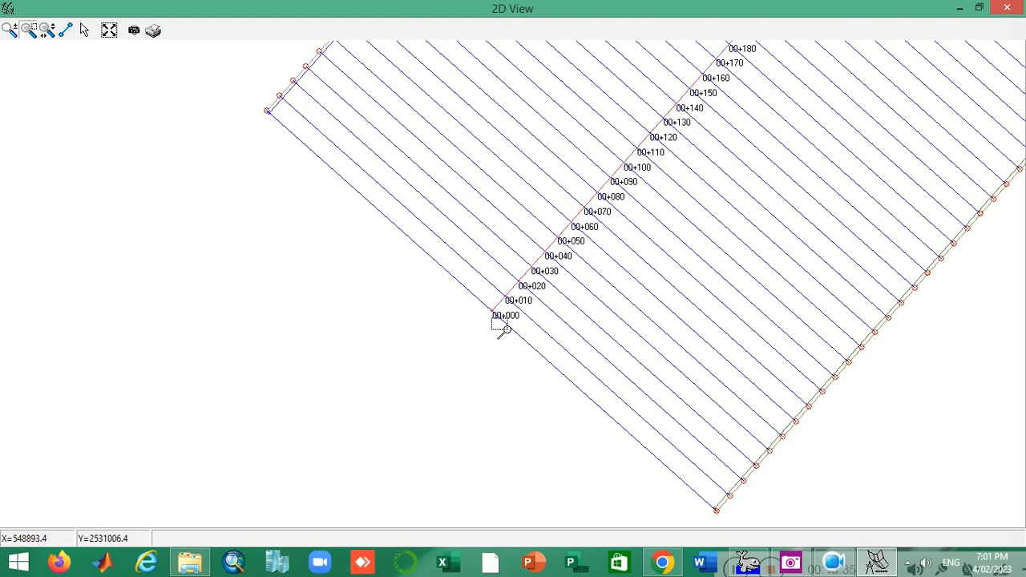
scroll(482, 354, down, 5)
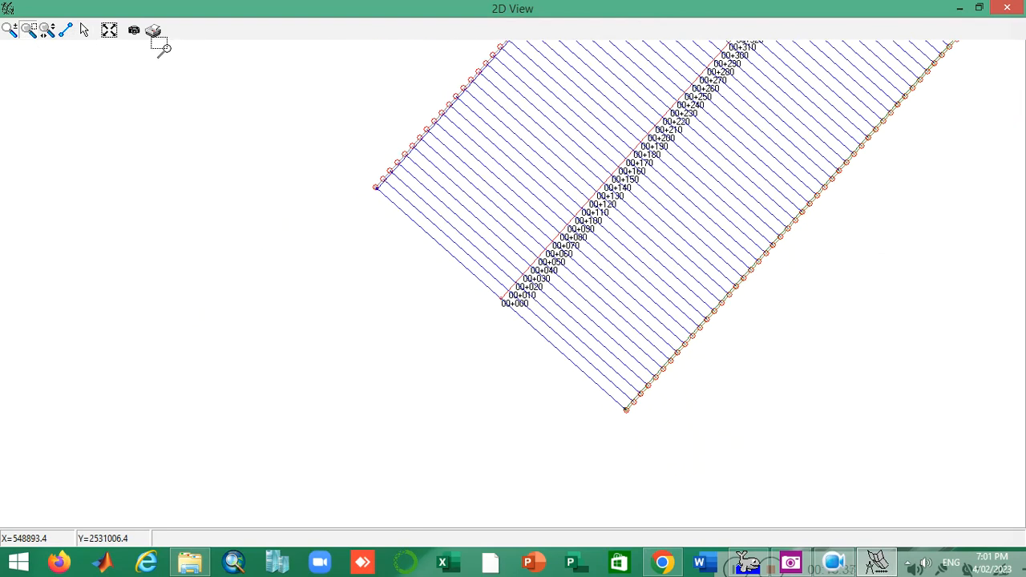
Step: Examine the far end of the channel around profile 01+510 in the 2D view, and close that view
click(109, 29)
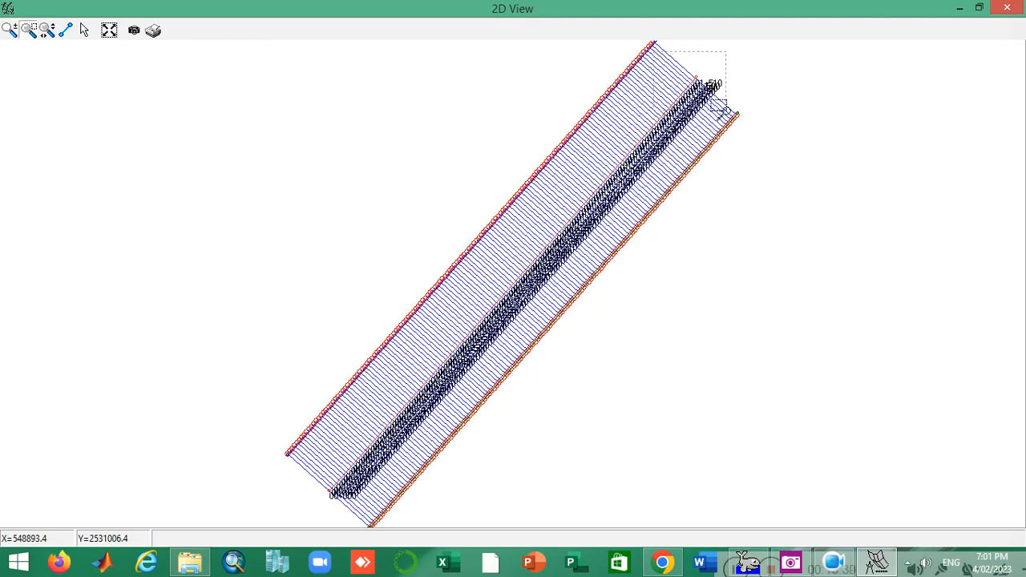
click(716, 105)
scroll(625, 285, down, 1)
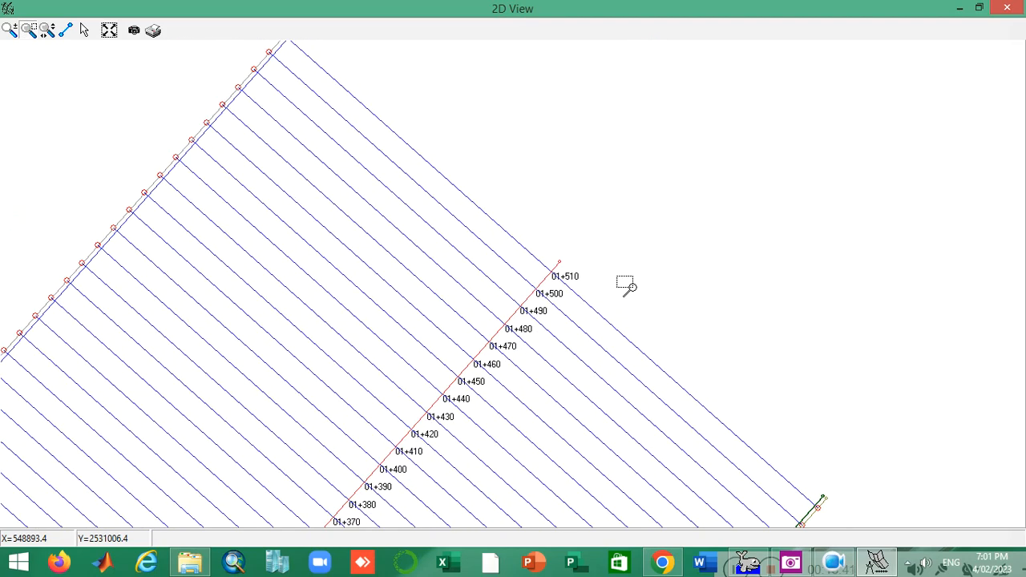
scroll(551, 273, down, 2)
scroll(551, 272, up, 2)
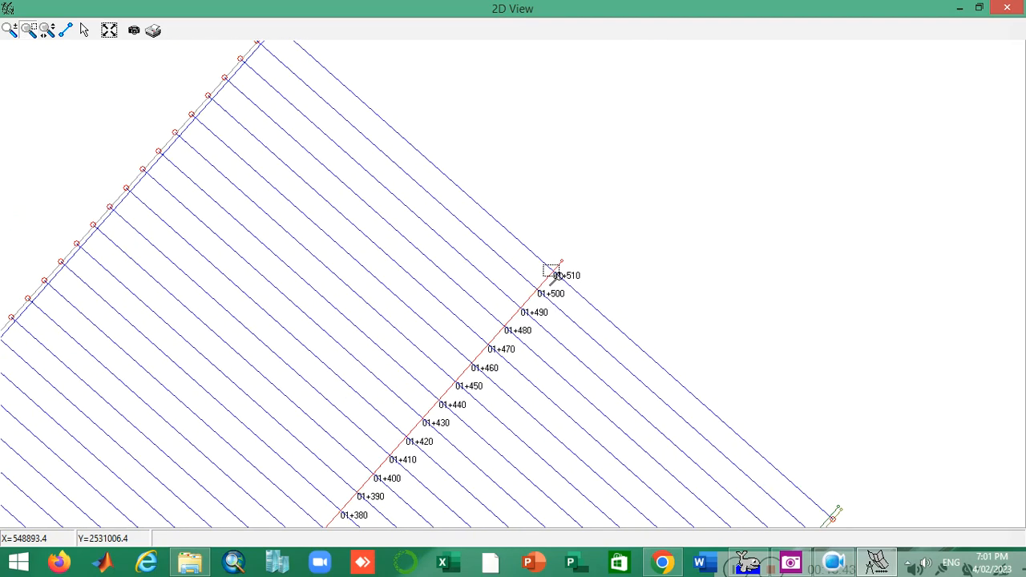
scroll(582, 256, down, 3)
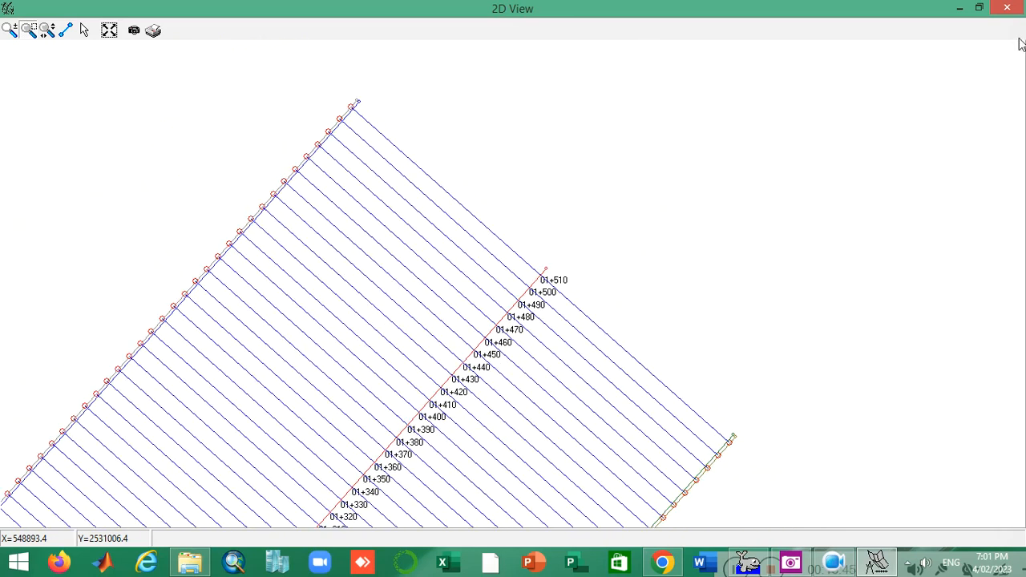
click(1006, 7)
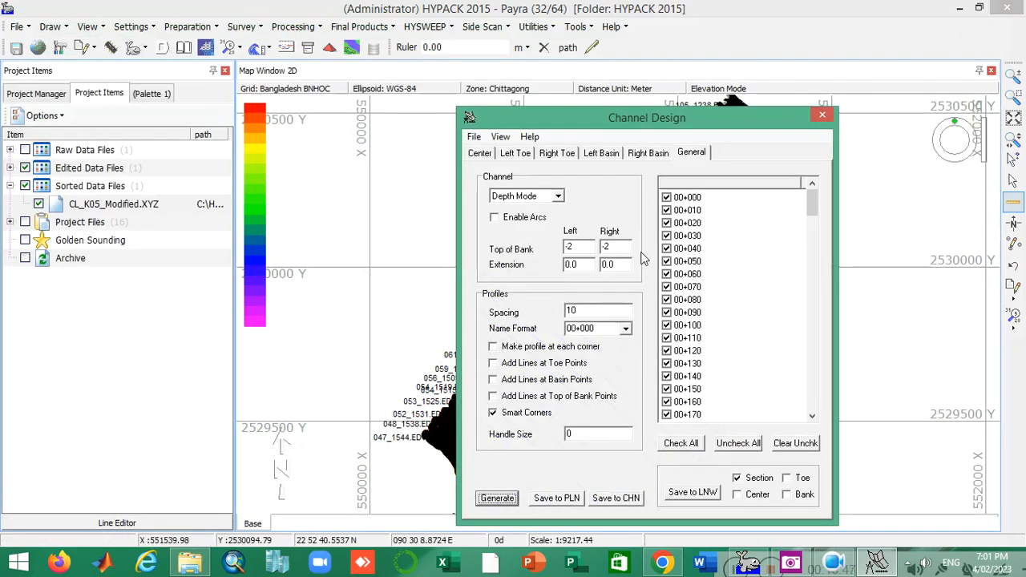
Step: Review the channel cross-sections one by one from 00+000 to 00+100 in an enlarged Section View, and close it
click(499, 137)
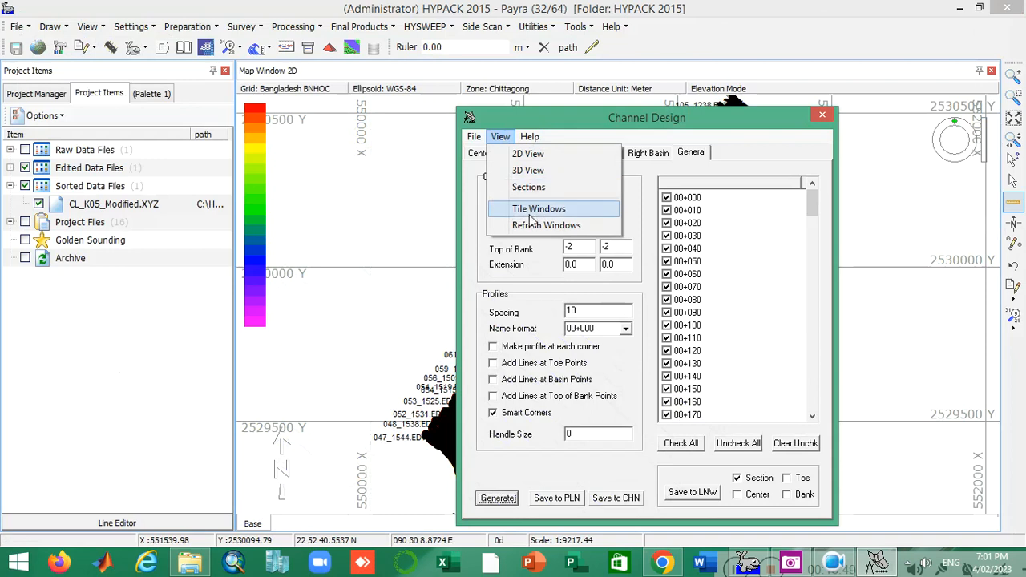
click(547, 189)
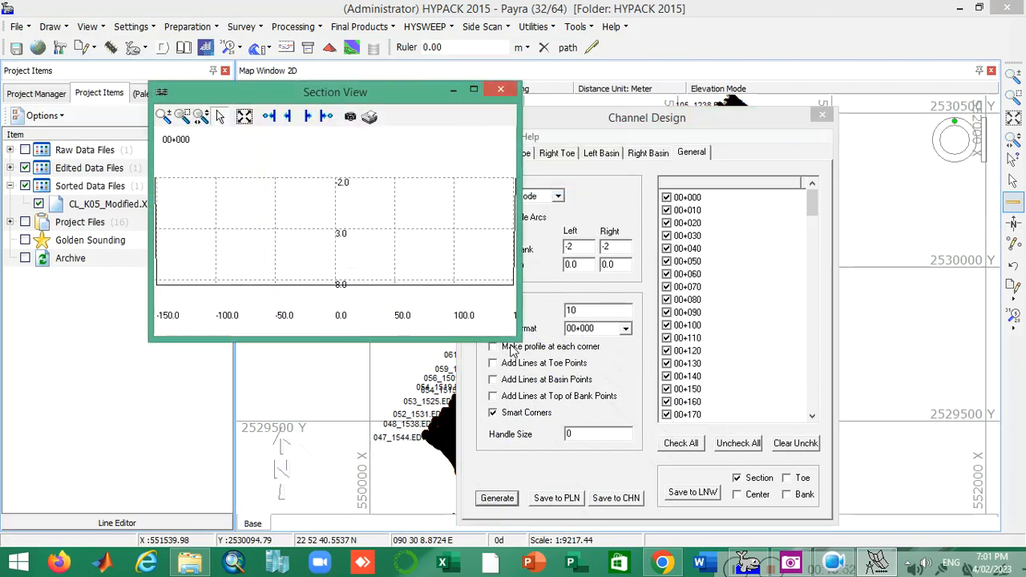
drag(520, 341, 841, 457)
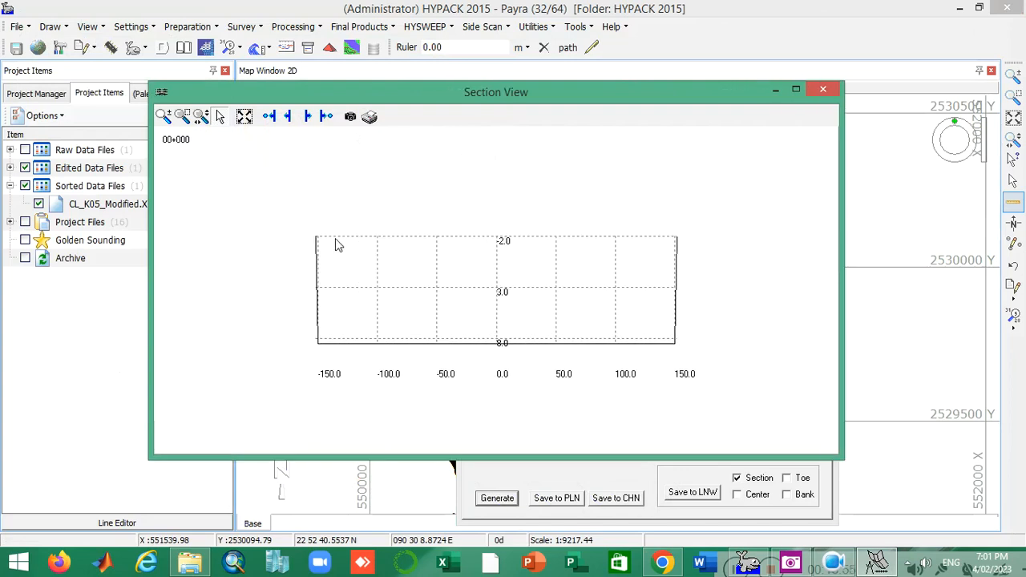
click(306, 117)
click(306, 116)
click(306, 117)
click(306, 117)
click(306, 117)
click(306, 117)
click(306, 117)
click(306, 117)
click(306, 117)
click(306, 117)
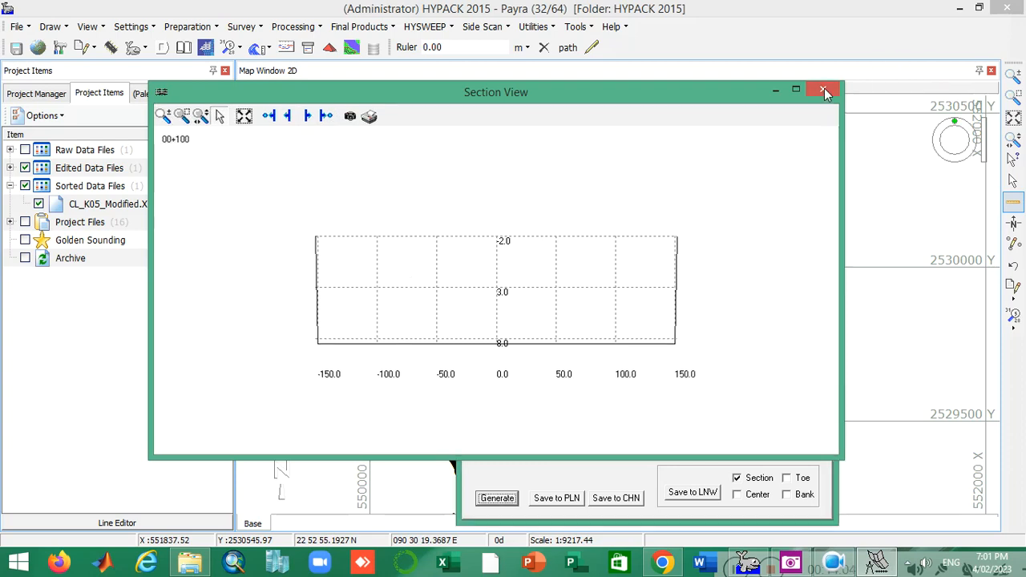
click(822, 89)
Step: Save the section lines as a planned line (LNW) file named "Design section" in the Payra folder
drag(641, 122, 605, 18)
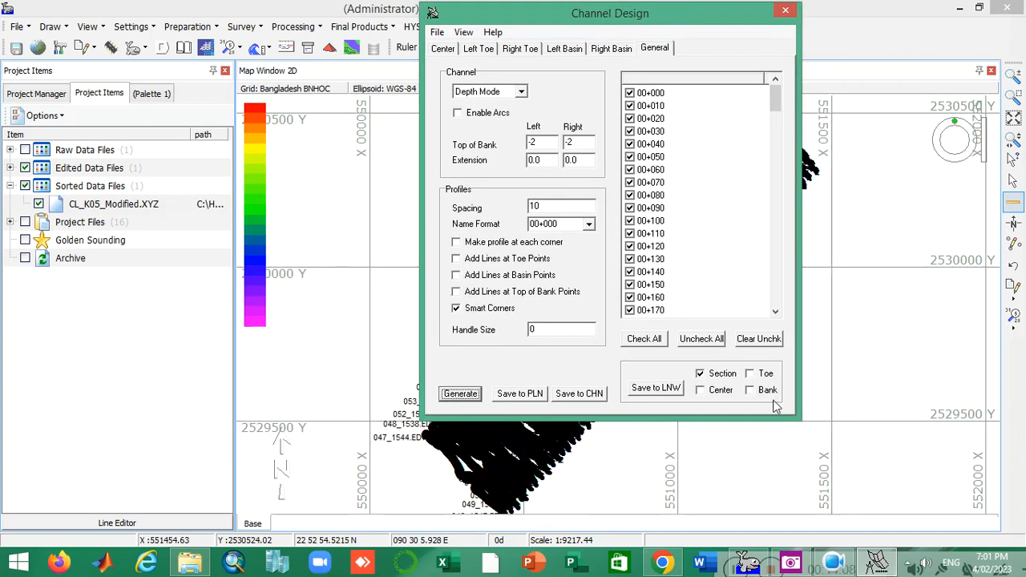
click(654, 390)
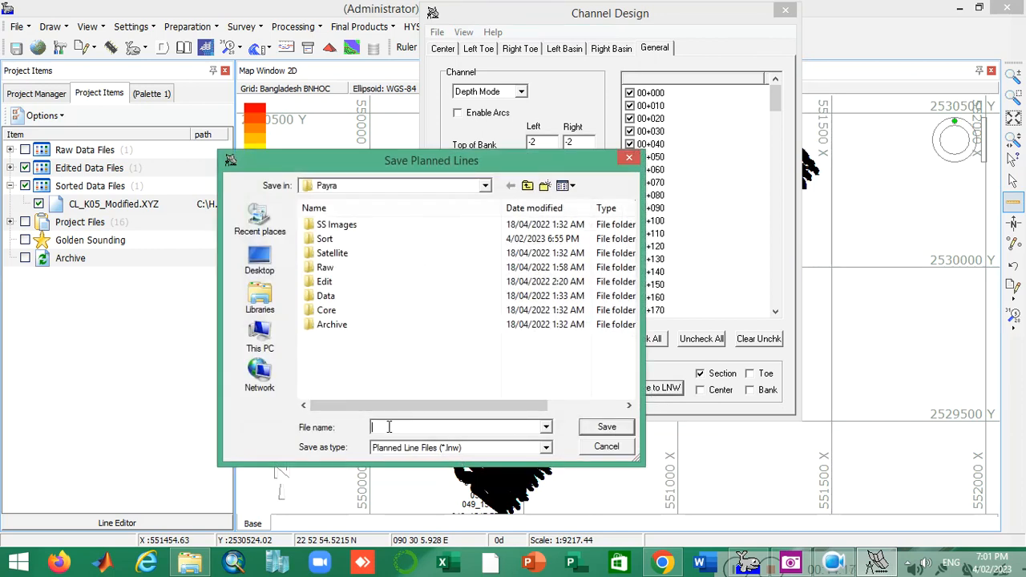
text(Dr)
key(BackSpace)
text(esign )
text(sed)
key(BackSpace)
text(ction)
click(609, 432)
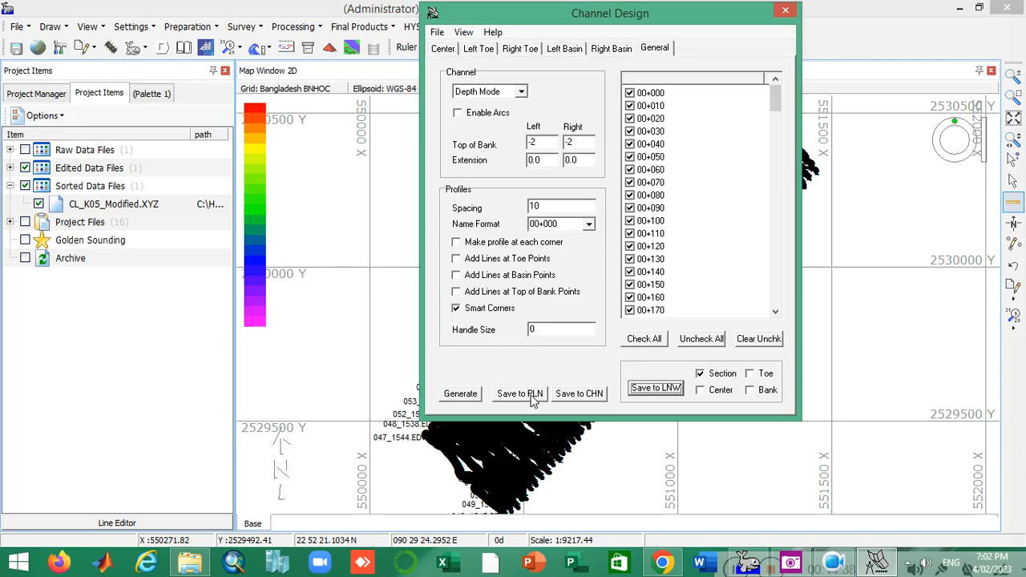
click(479, 49)
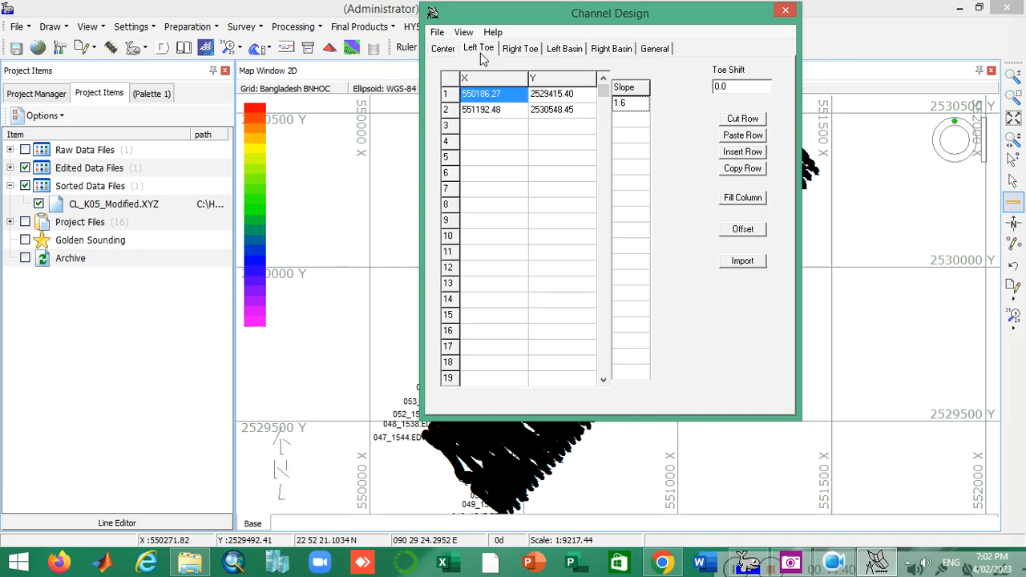
click(443, 49)
click(655, 48)
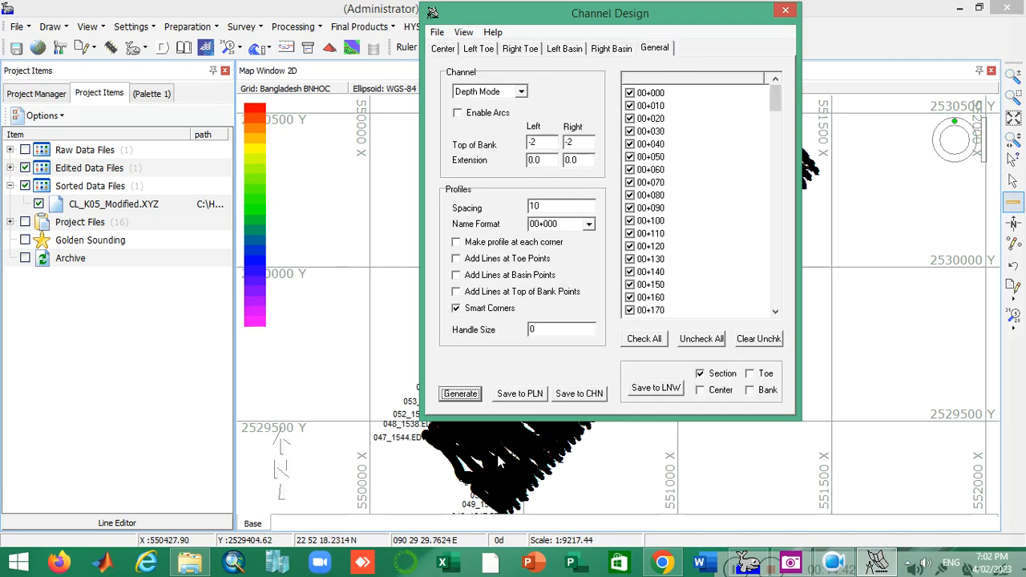
Step: Save the channel plan as a PLN file named "Design plan" in the Payra folder and close Channel Design
click(521, 393)
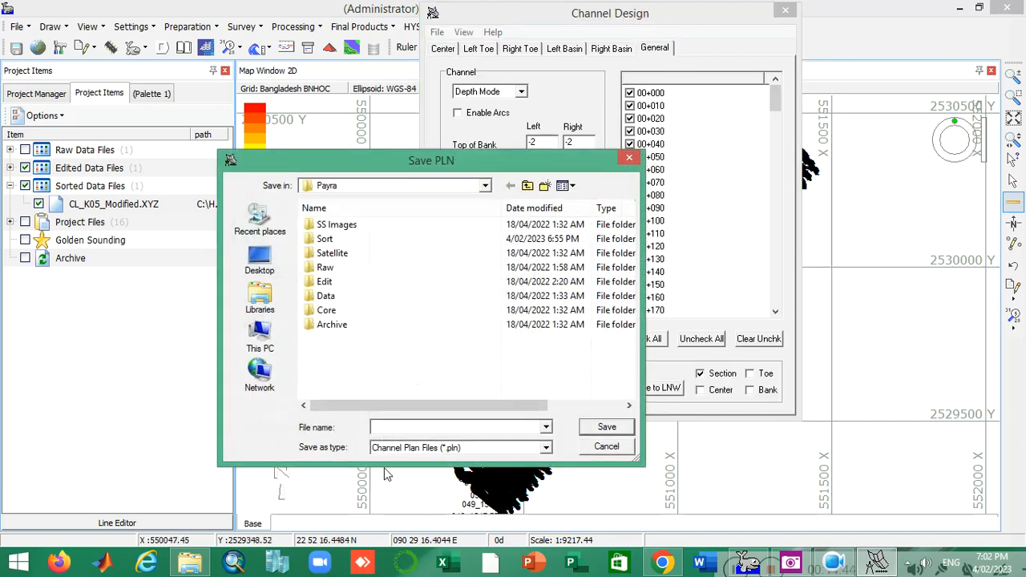
text(Des)
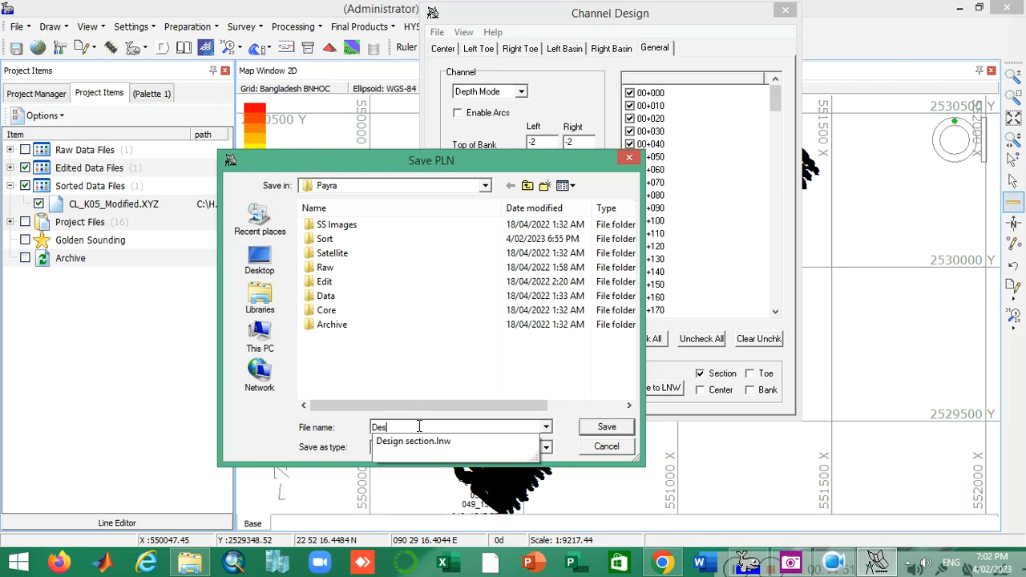
text(ign pl)
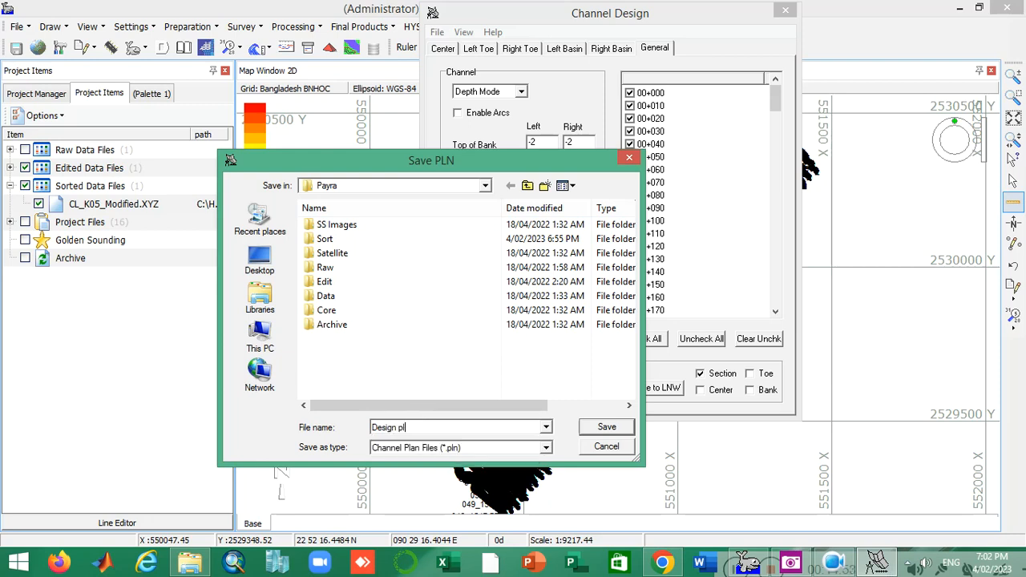
text(an)
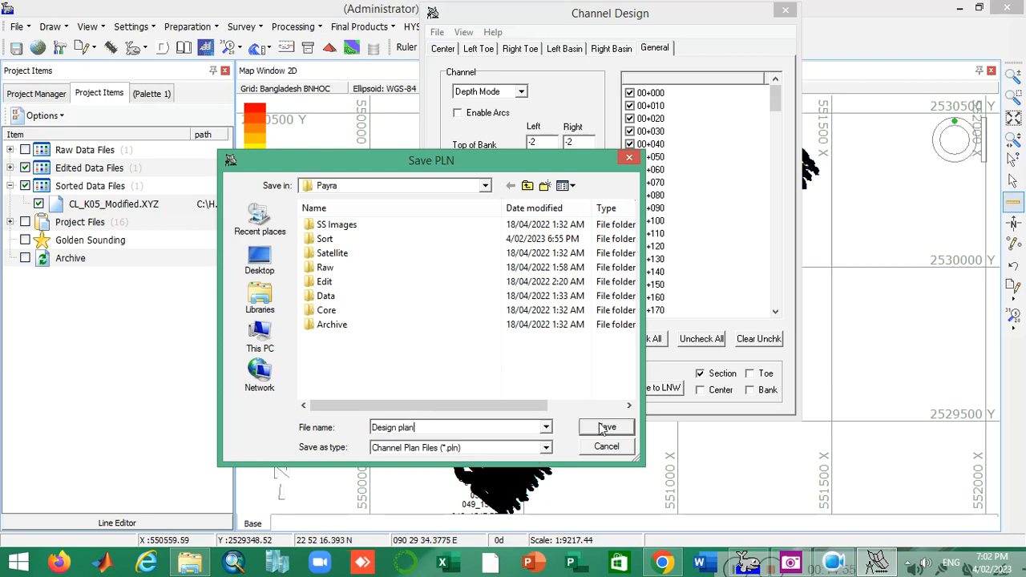
click(602, 427)
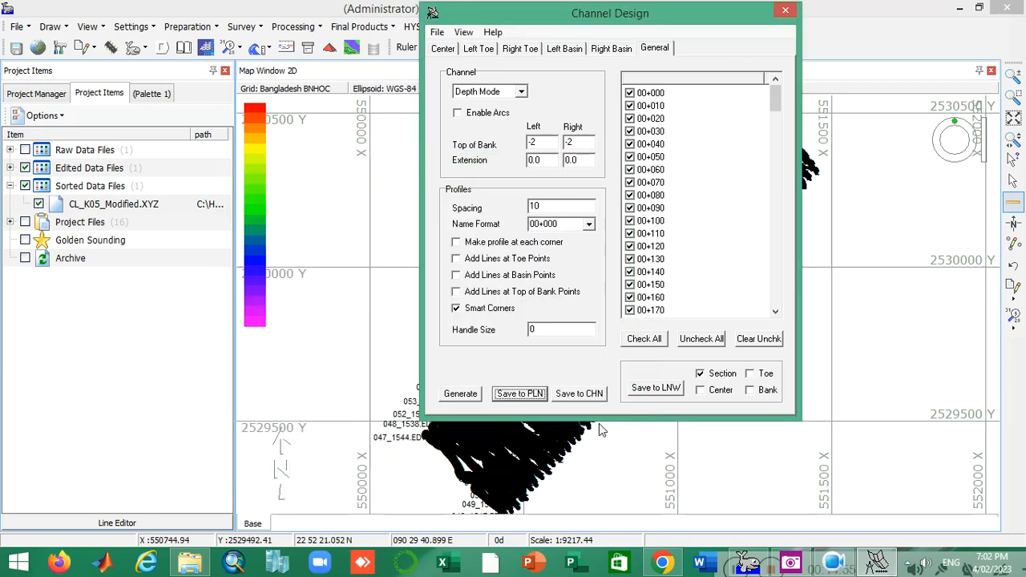
click(785, 12)
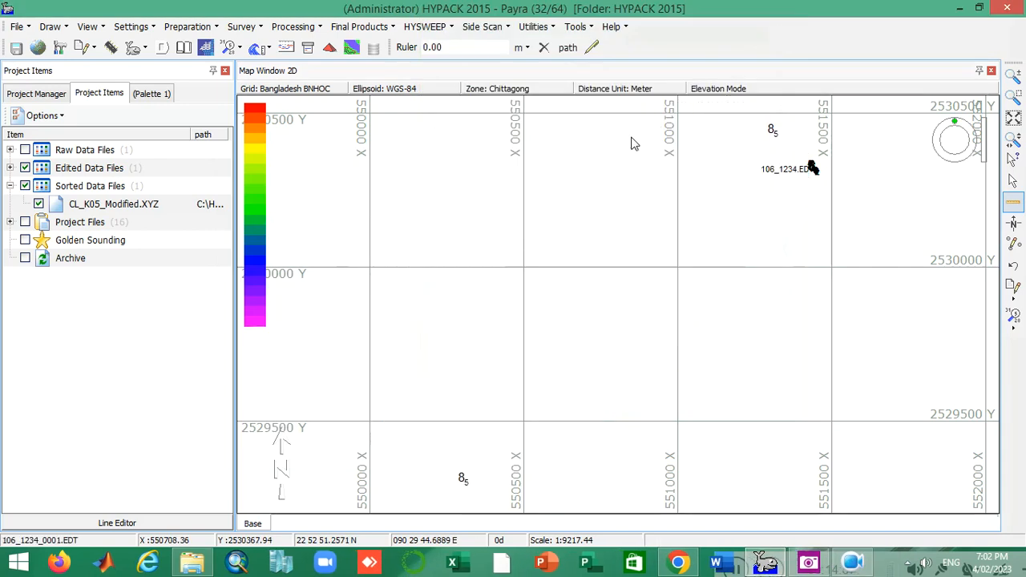
Step: Hide CL_K05_Modified.XYZ and the edited data files from the map, and expand the project's planned line files
click(39, 205)
click(10, 222)
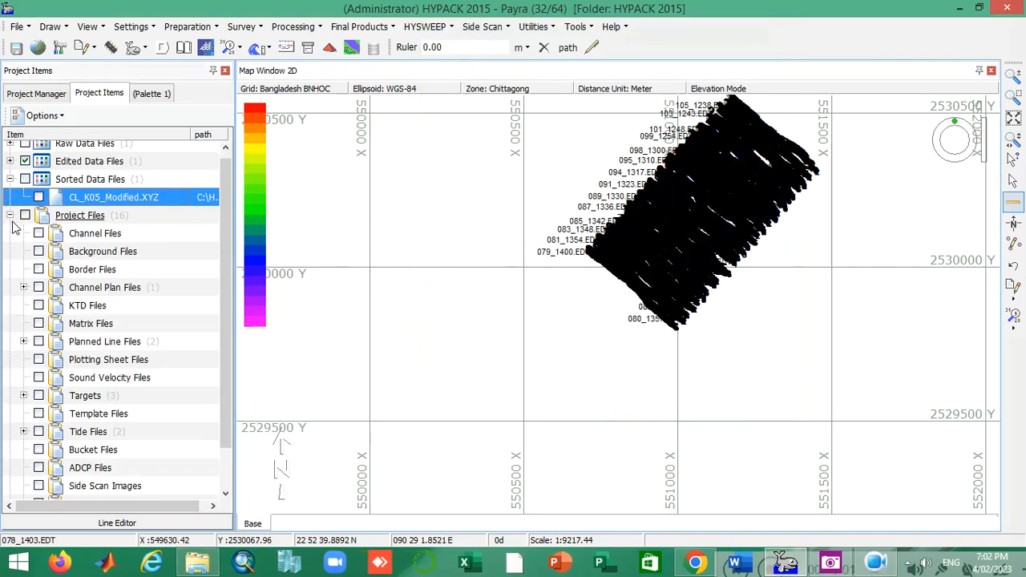
scroll(80, 295, down, 1)
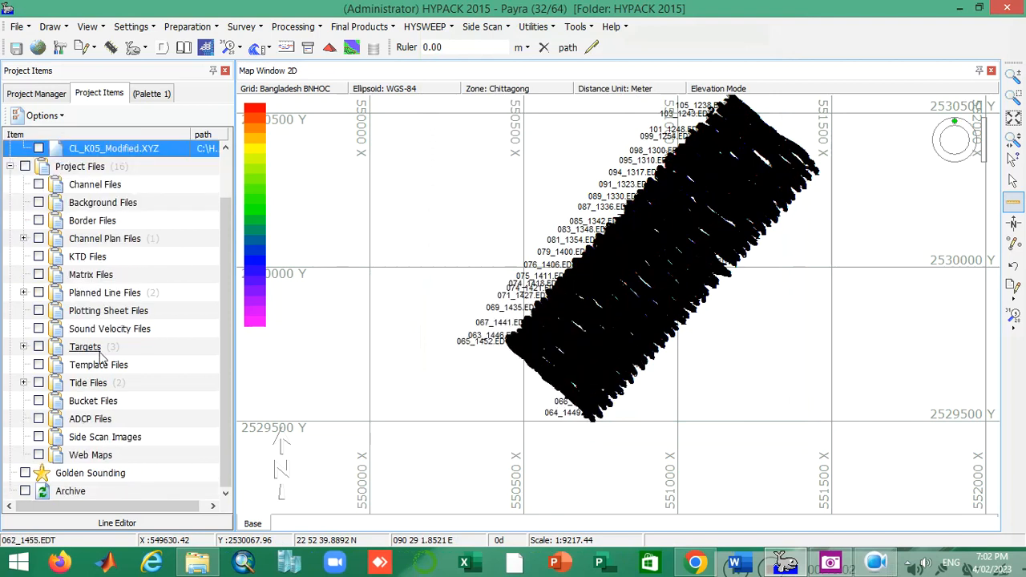
click(24, 293)
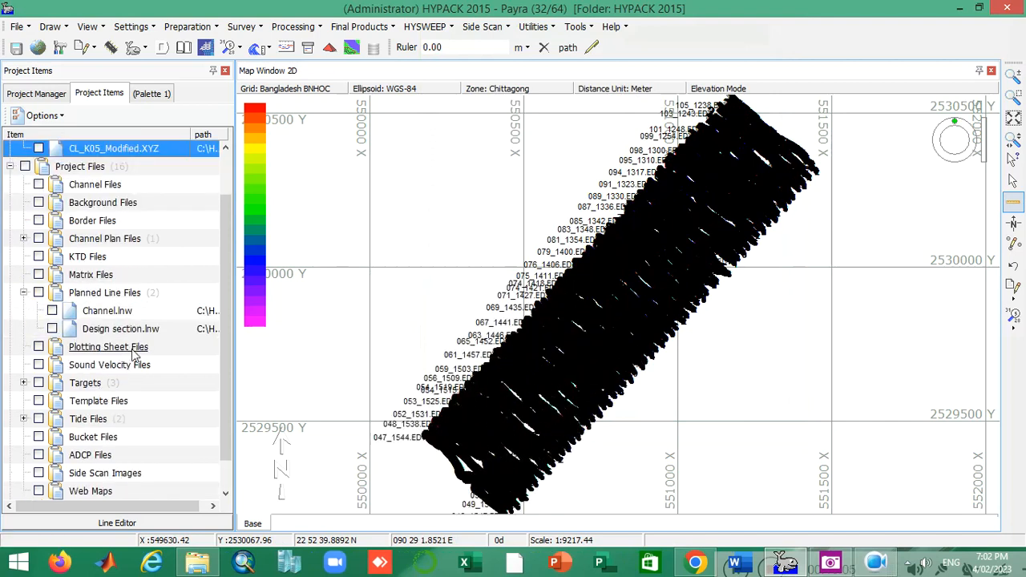
scroll(56, 178, up, 1)
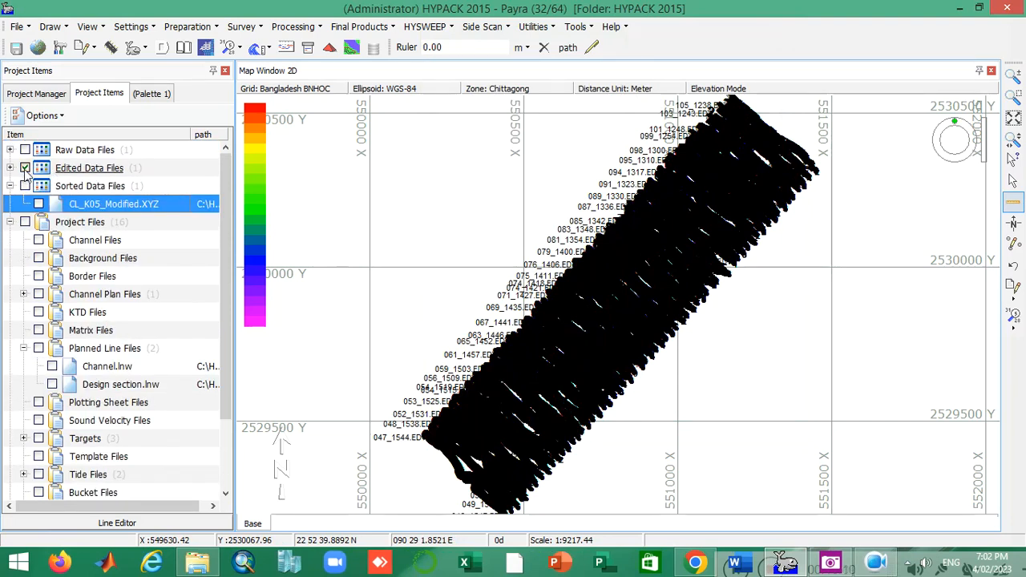
click(25, 169)
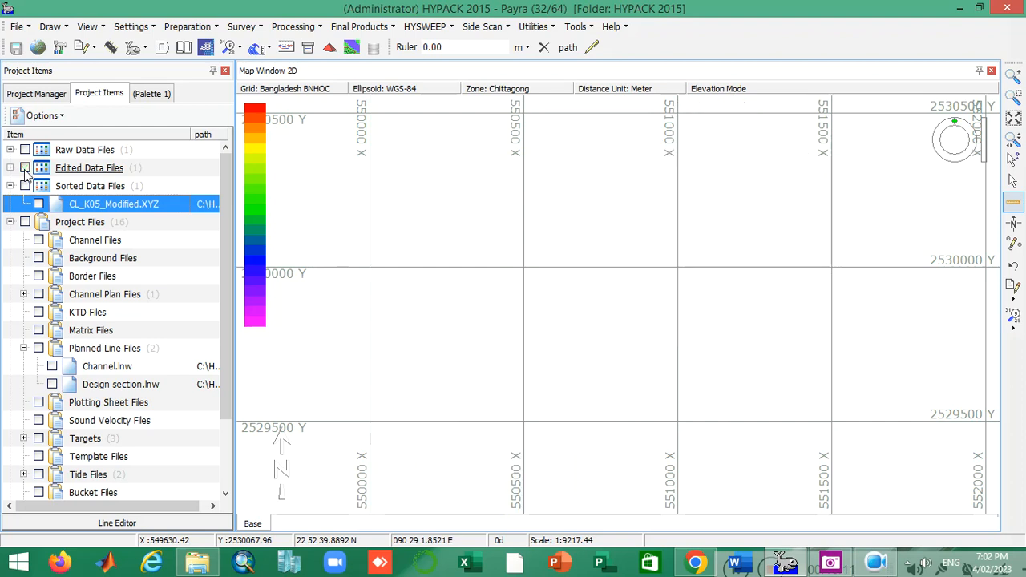
Step: Display Design section.lnw and Design plan.pln on the map
click(52, 385)
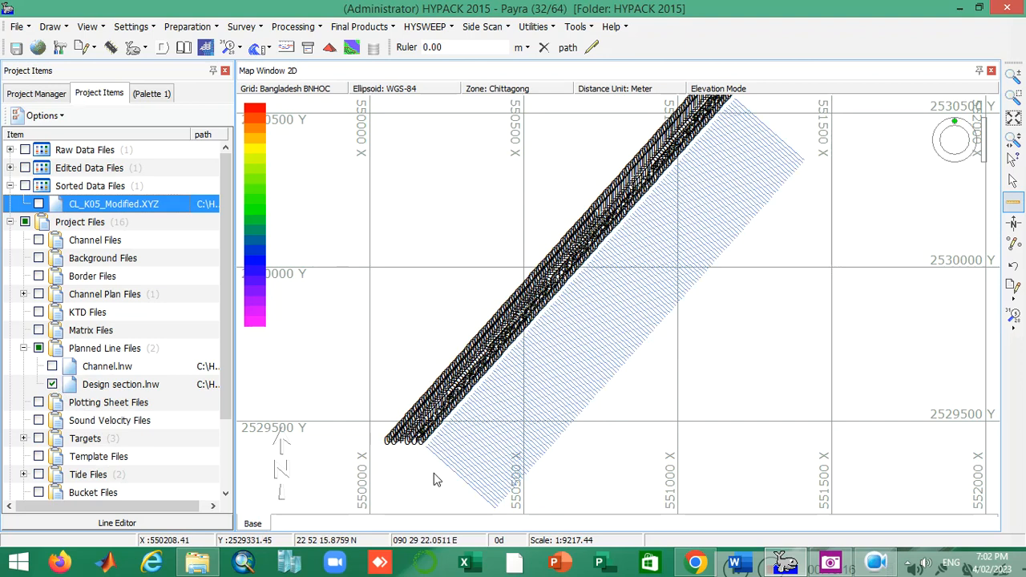
click(23, 294)
click(51, 312)
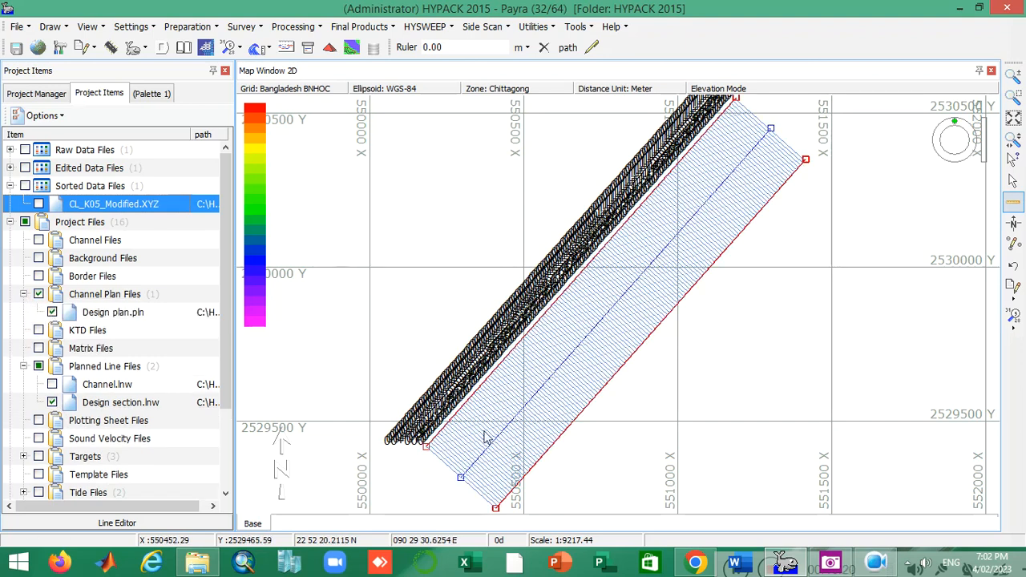
Step: Examine how the planned lines and toe lines fit together along the channel and at the 00+000 corner
scroll(653, 138, up, 2)
scroll(653, 139, up, 4)
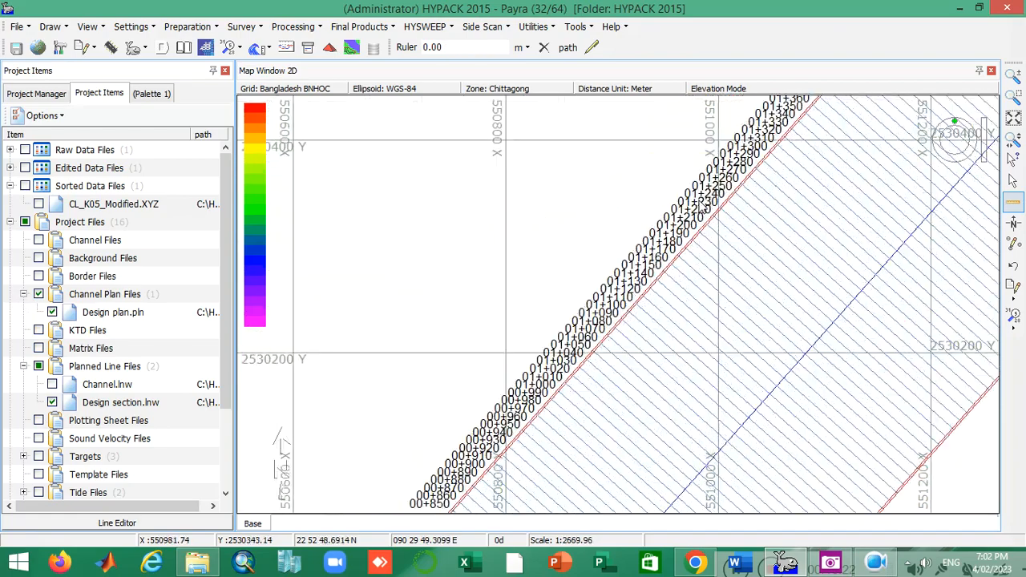
scroll(669, 195, down, 6)
scroll(668, 195, down, 1)
scroll(483, 481, up, 8)
scroll(465, 355, up, 6)
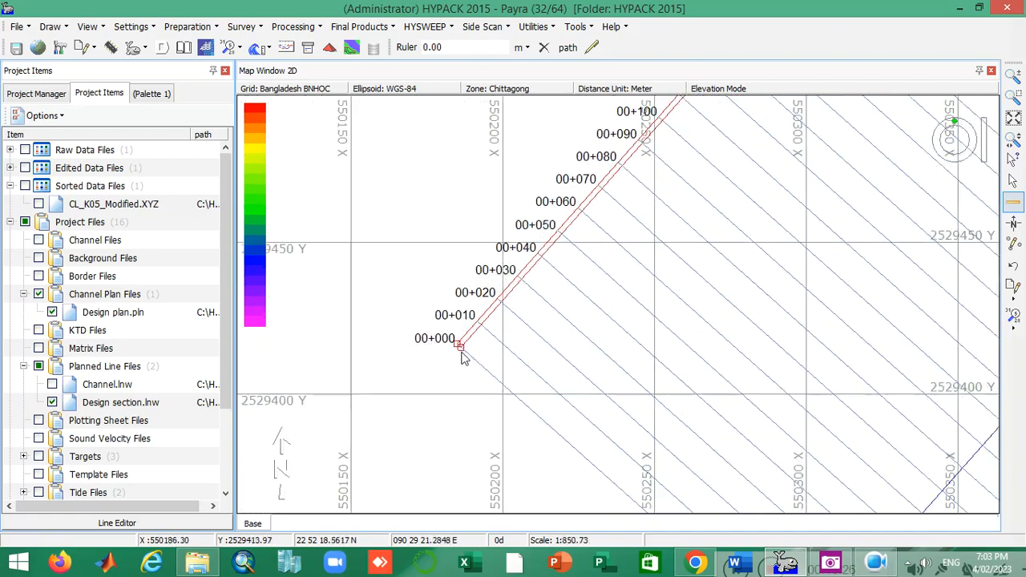
scroll(429, 306, down, 6)
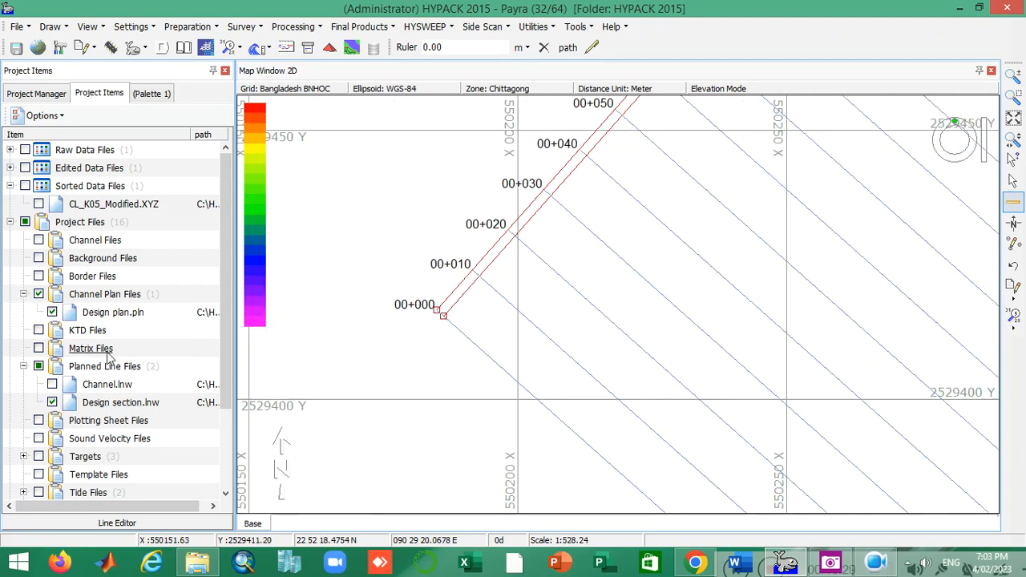
Step: Open Design section.lnw in the Line Editor and examine both endpoints of line 00+000 on the map
click(124, 405)
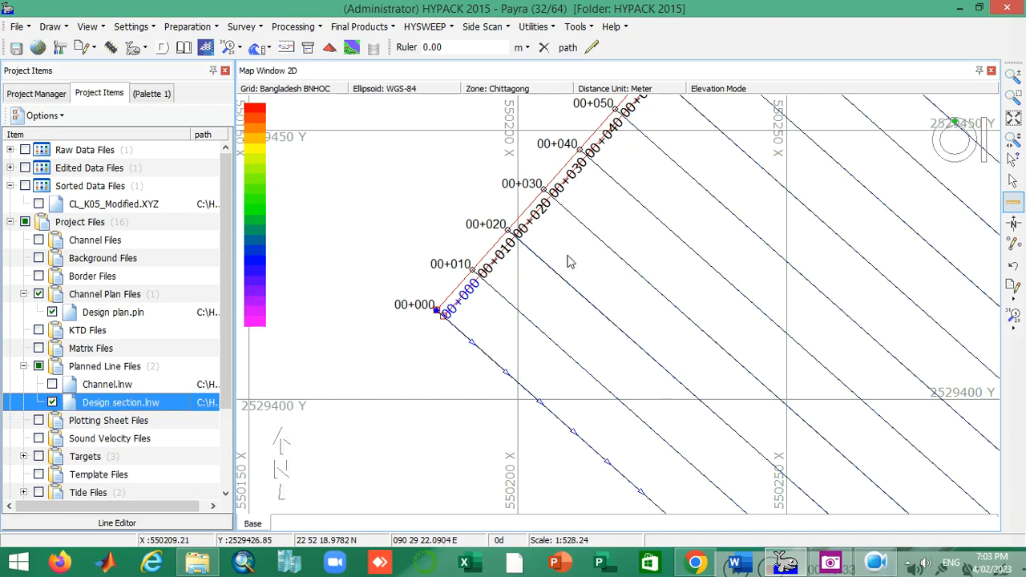
click(170, 522)
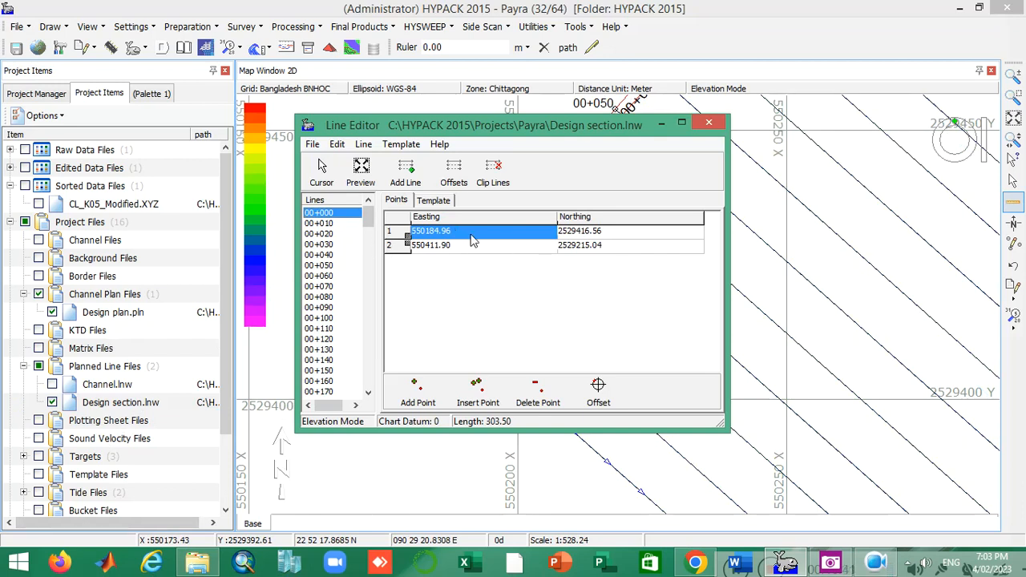
drag(469, 130, 357, 378)
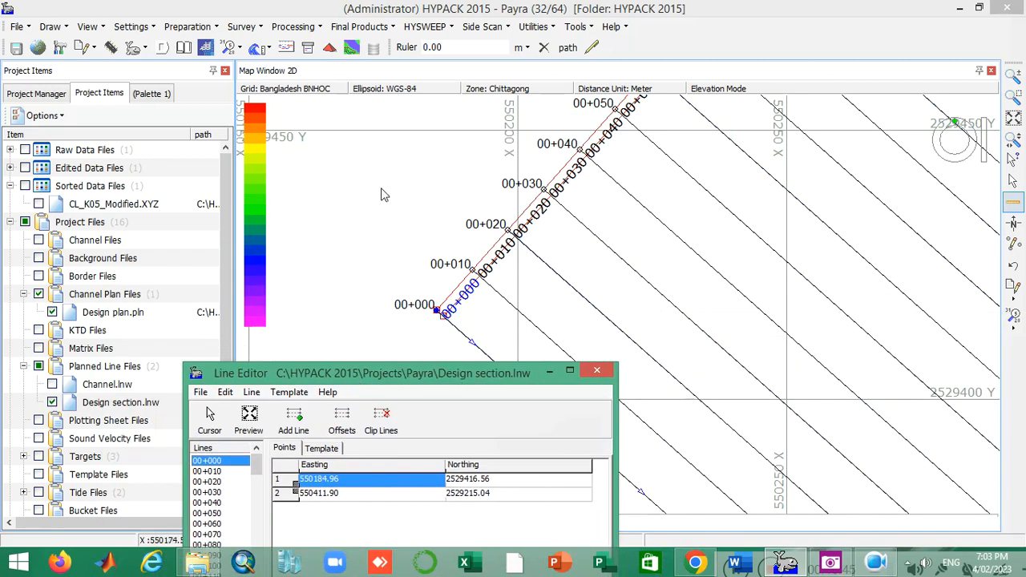
scroll(382, 188, down, 7)
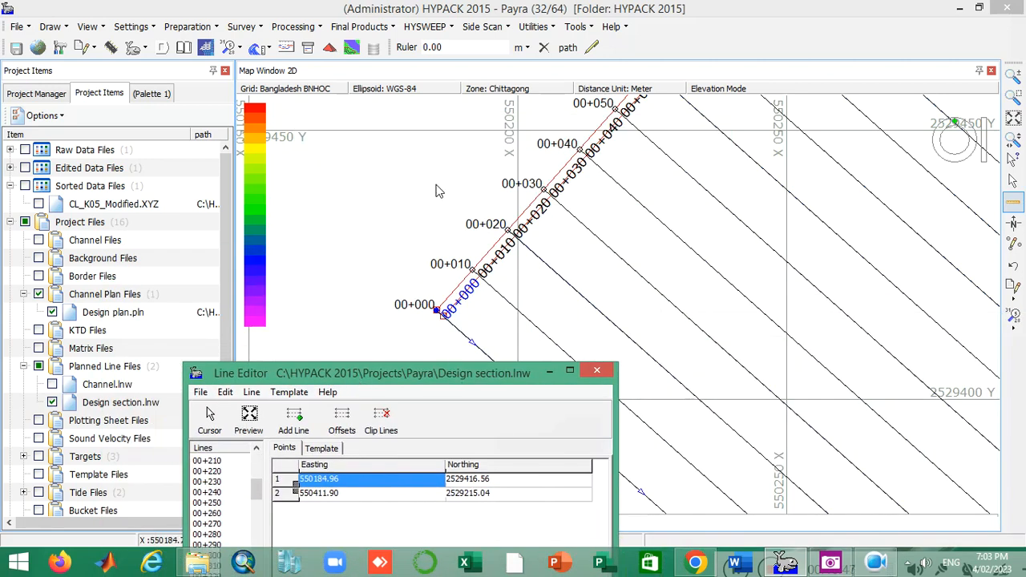
scroll(437, 190, down, 5)
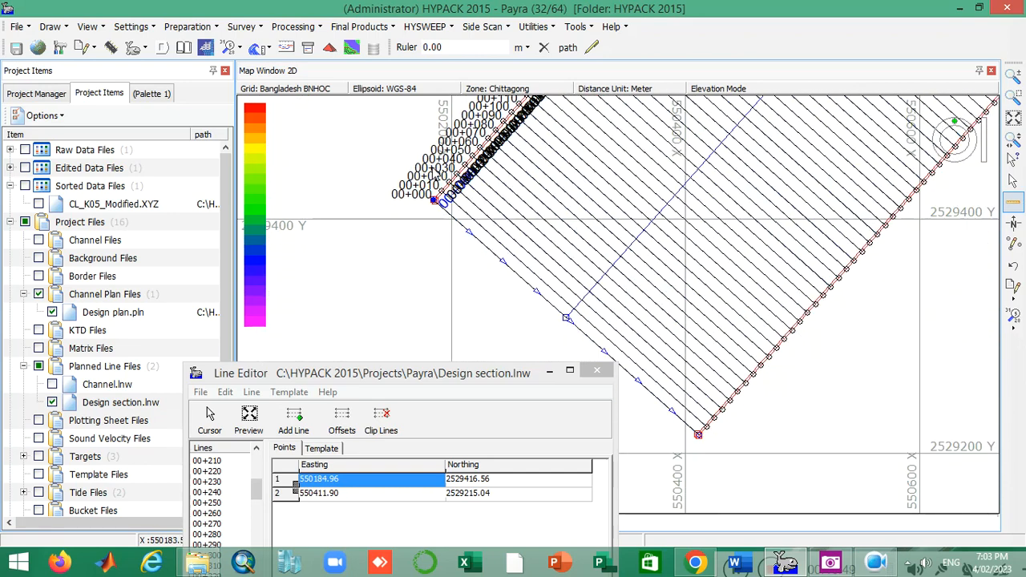
scroll(428, 234, up, 1)
scroll(425, 207, up, 2)
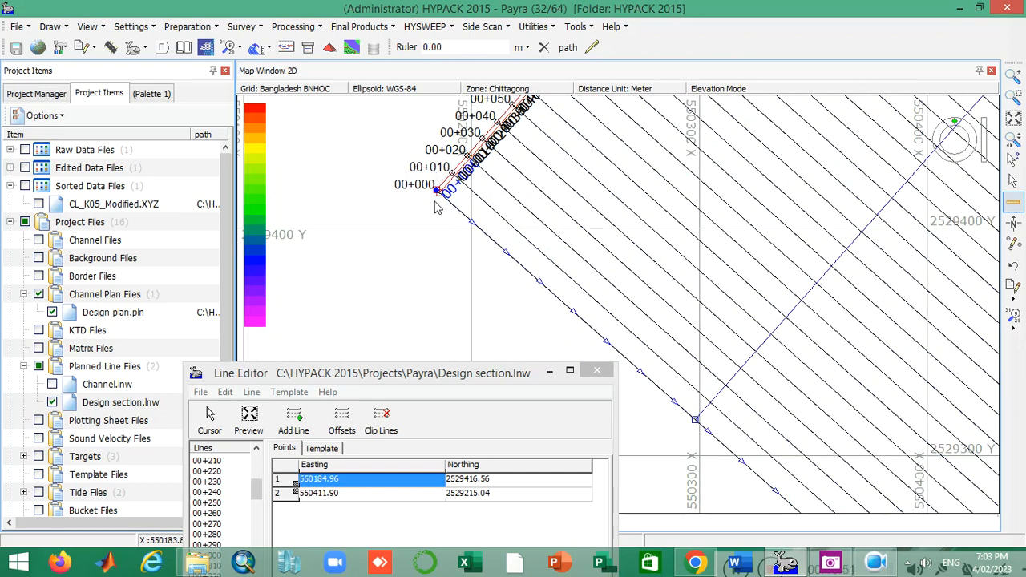
scroll(445, 182, down, 2)
scroll(445, 183, down, 2)
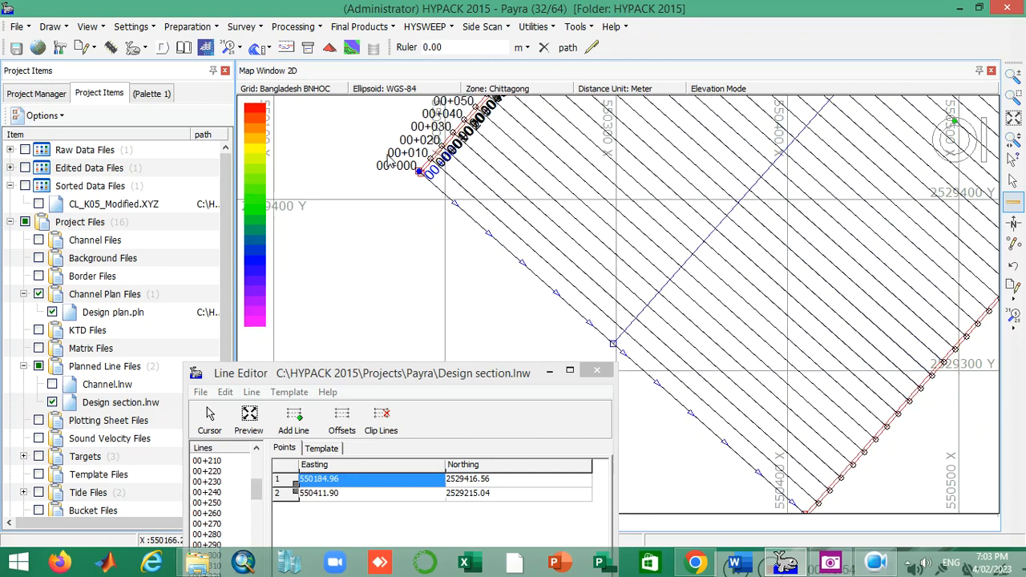
click(340, 493)
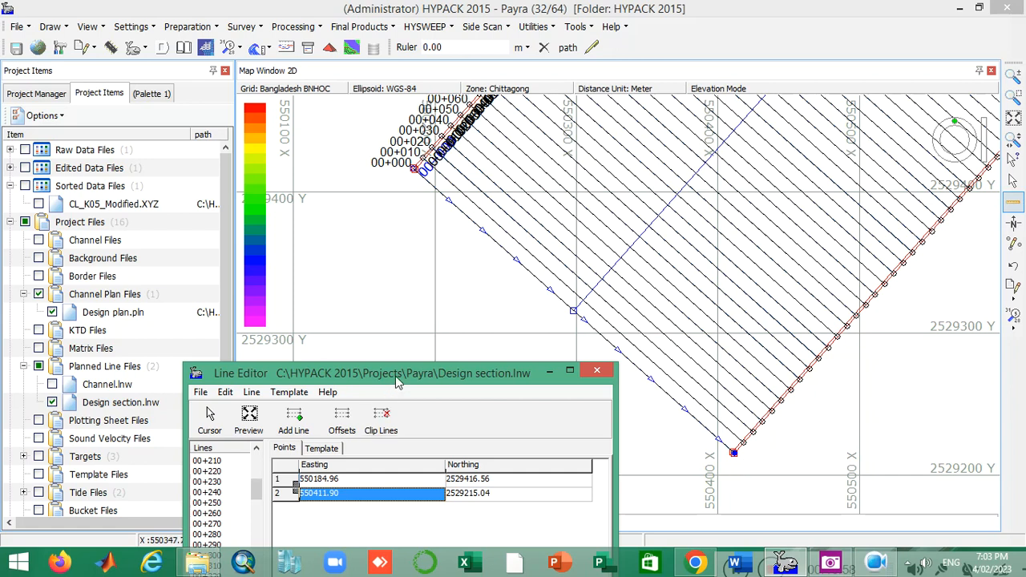
Step: View the cross-section template of line 00+000 in the Line Editor, enlarging its profile graph for inspection
drag(399, 373, 409, 289)
click(332, 364)
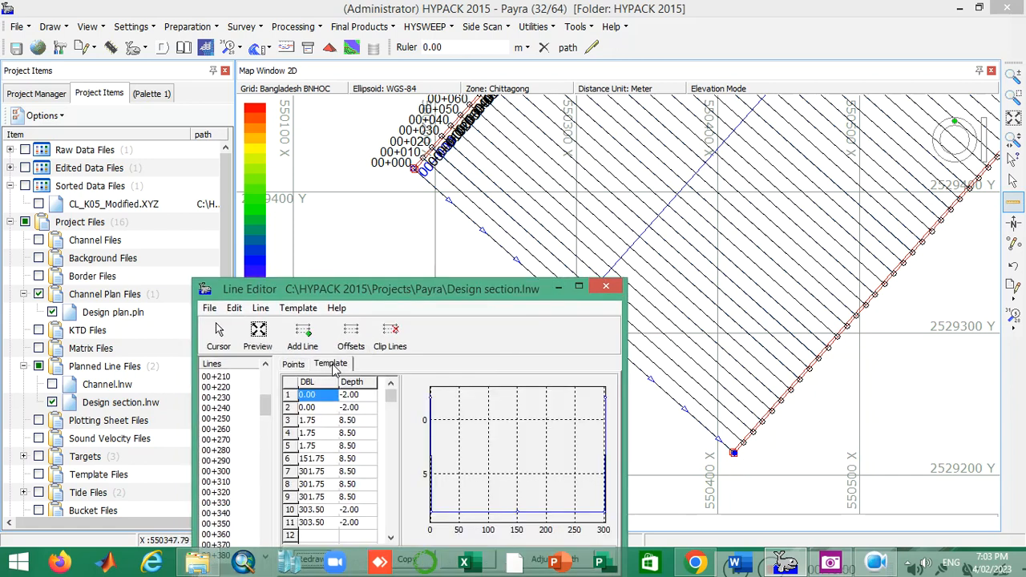
drag(505, 293, 523, 120)
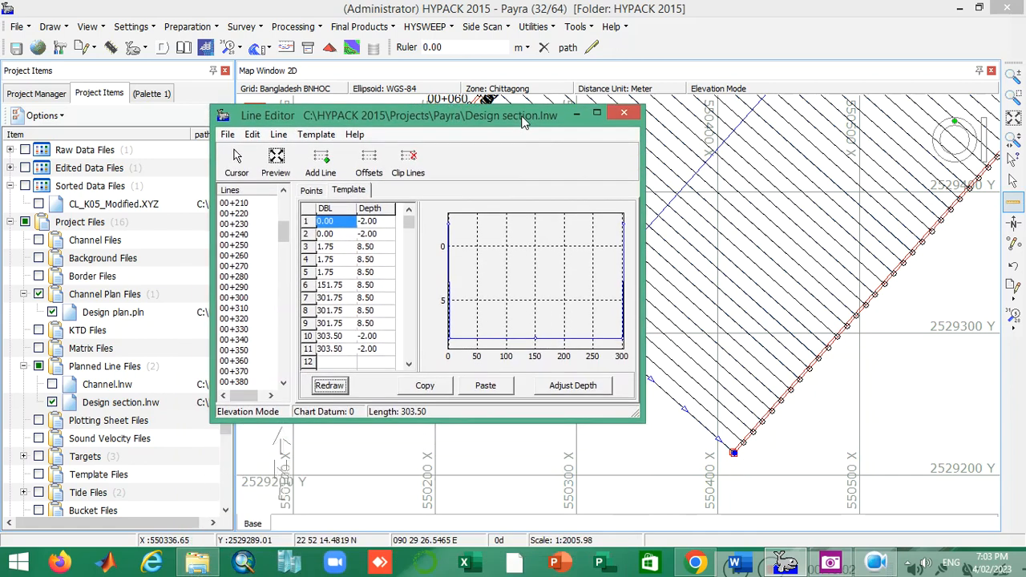
drag(639, 415, 968, 463)
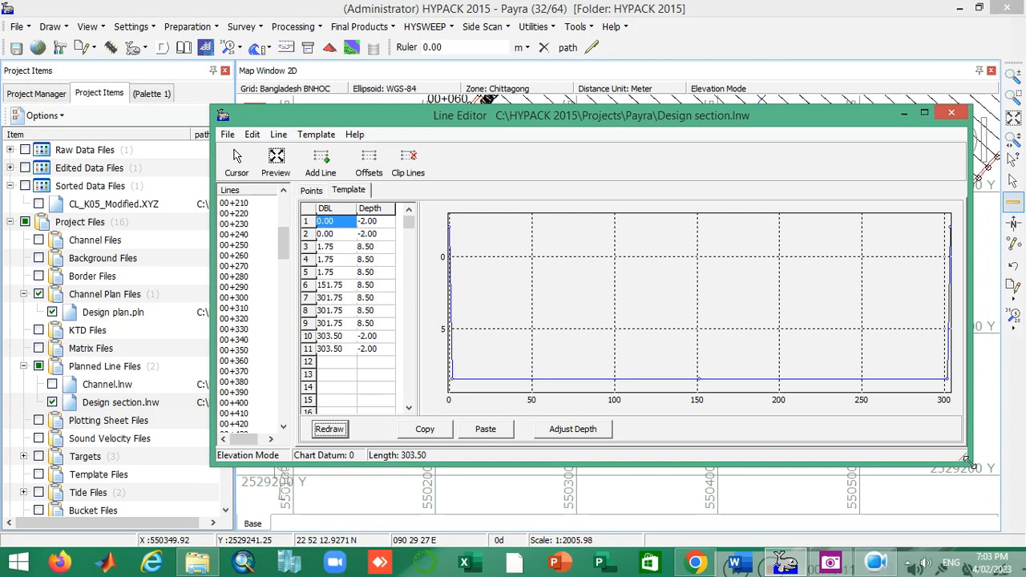
drag(967, 463, 766, 427)
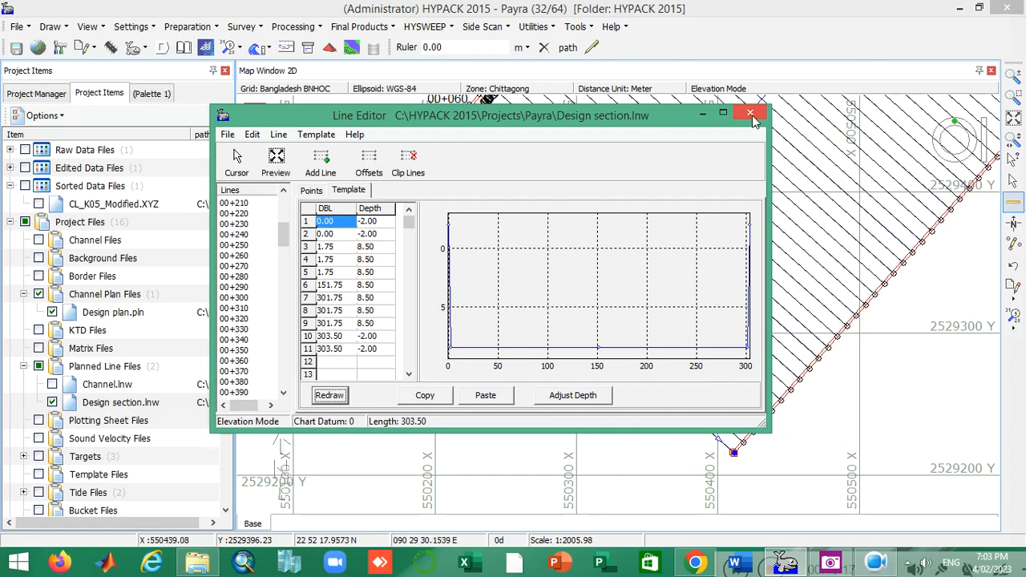
Step: Review the endpoint coordinates of planned line 00+340, and close the Line Editor
click(313, 193)
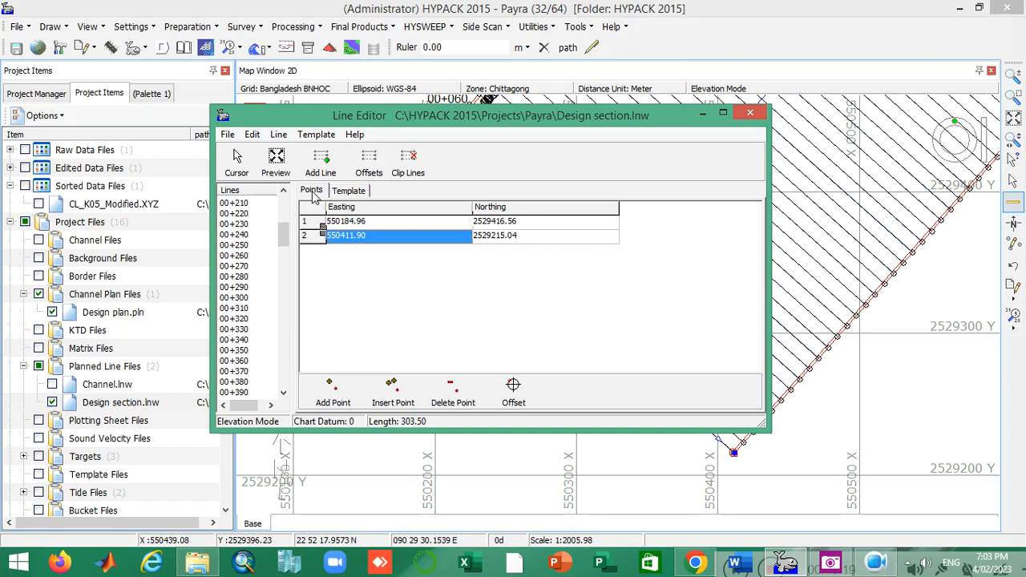
drag(228, 236, 253, 343)
click(750, 113)
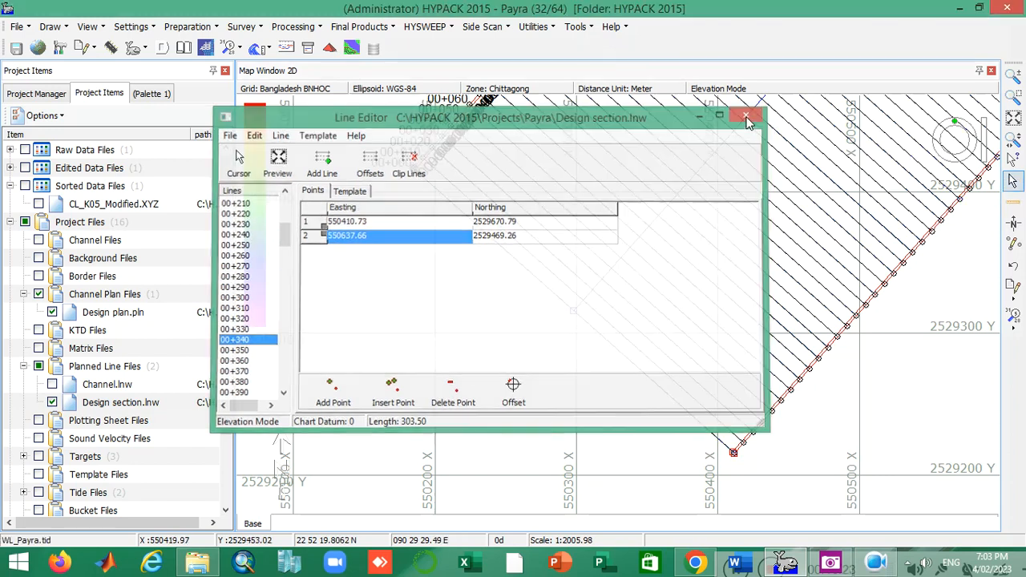
Step: Display the edited data catalog EDT0217.LOG on the map over the full extent of the channel
scroll(535, 358, down, 15)
scroll(646, 207, up, 12)
scroll(642, 193, down, 2)
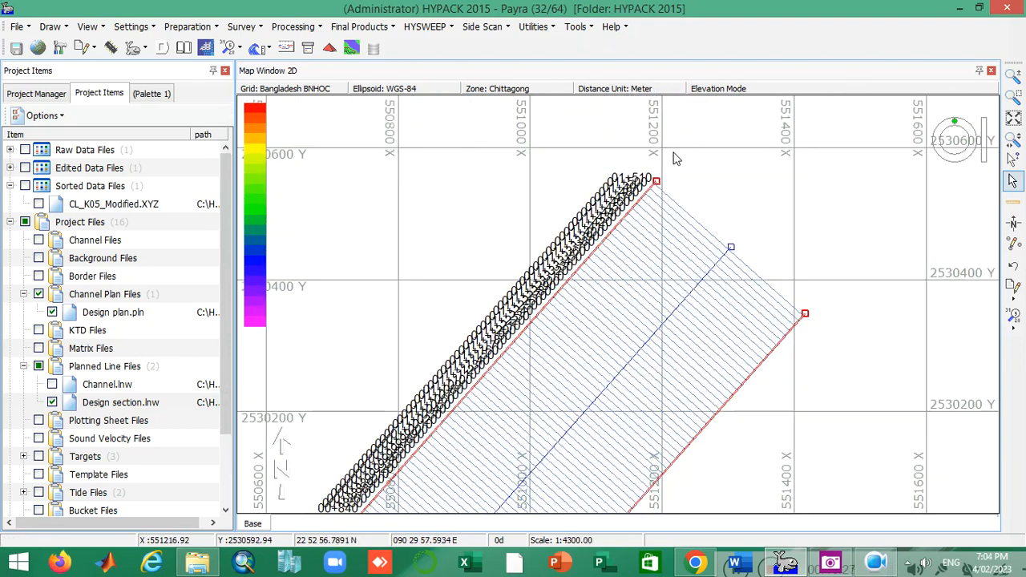
scroll(676, 159, down, 3)
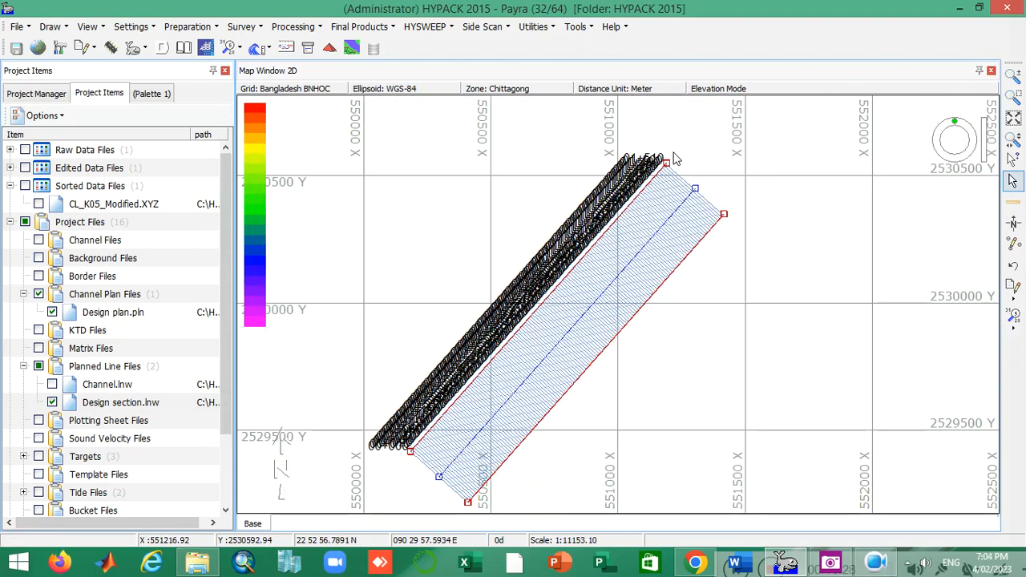
click(10, 186)
click(10, 167)
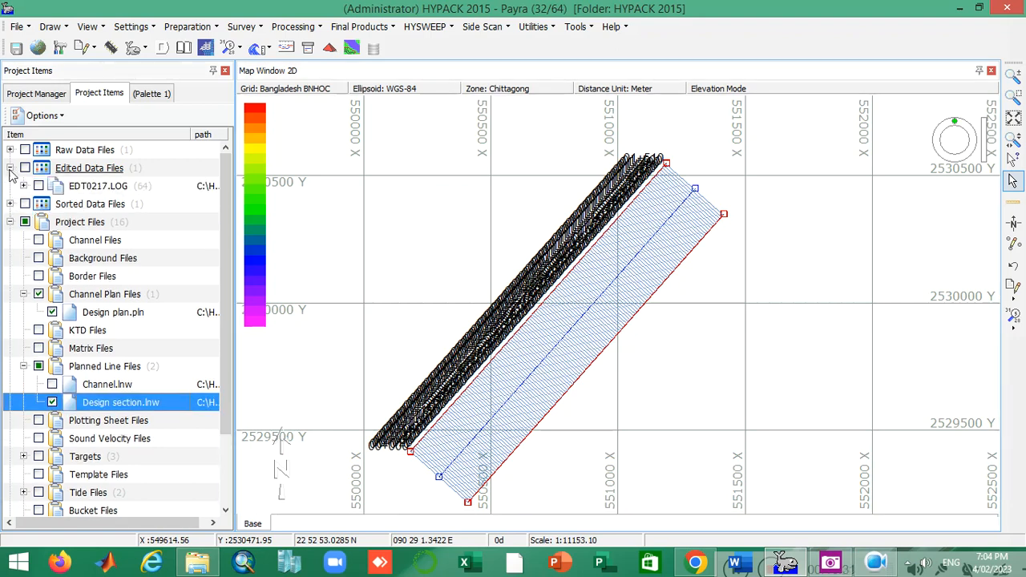
click(38, 186)
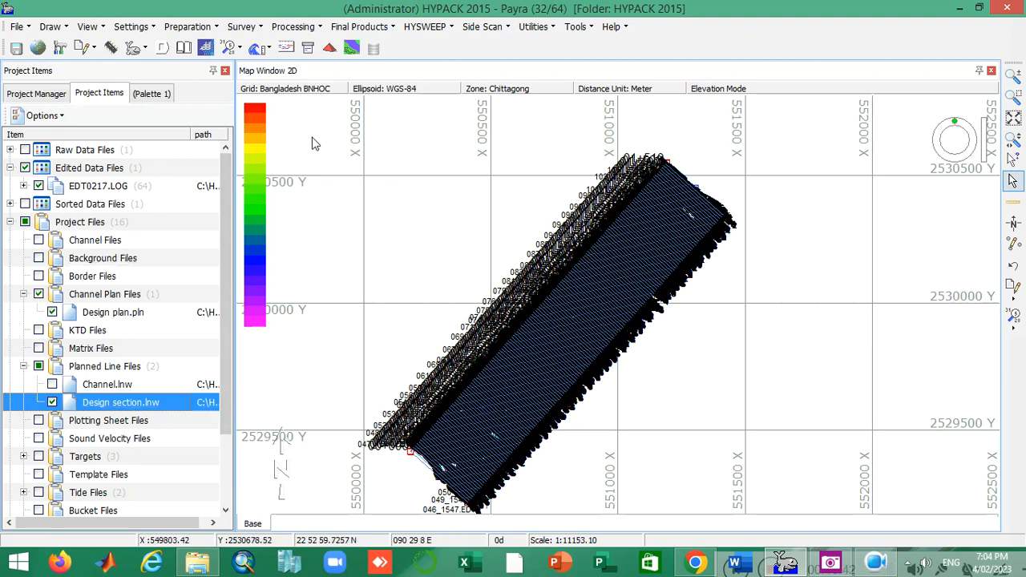
click(329, 48)
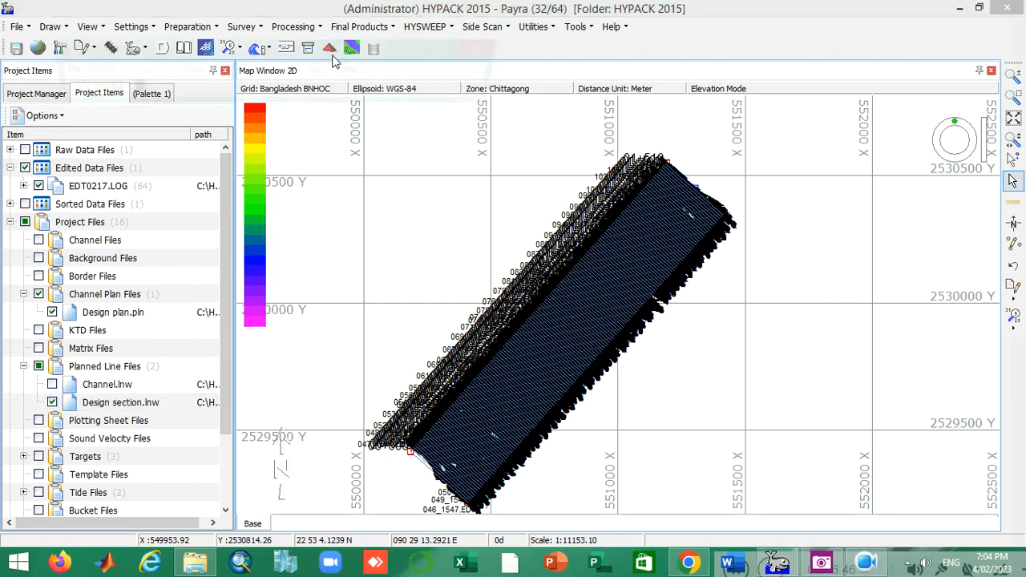
click(63, 88)
click(141, 37)
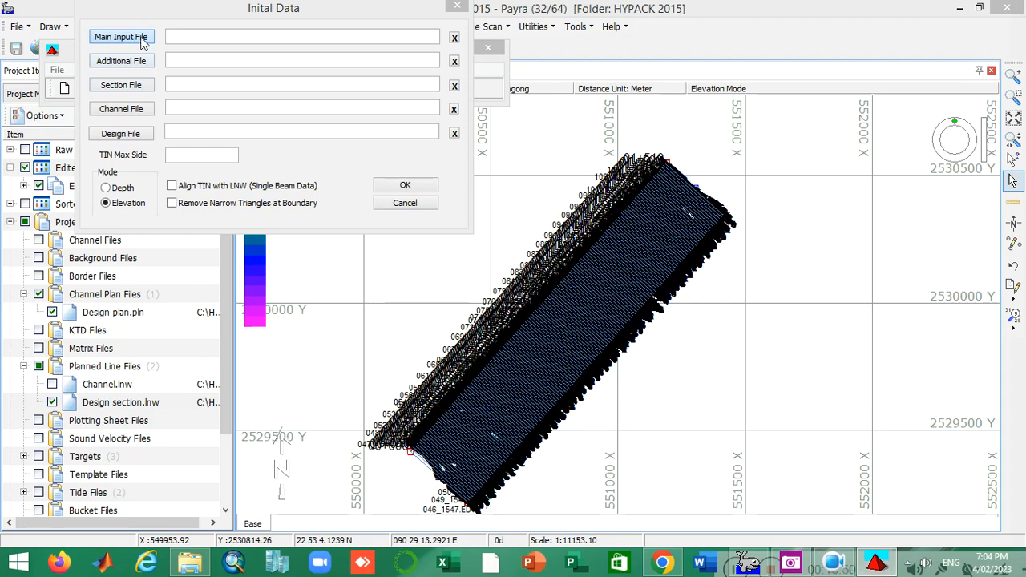
click(775, 453)
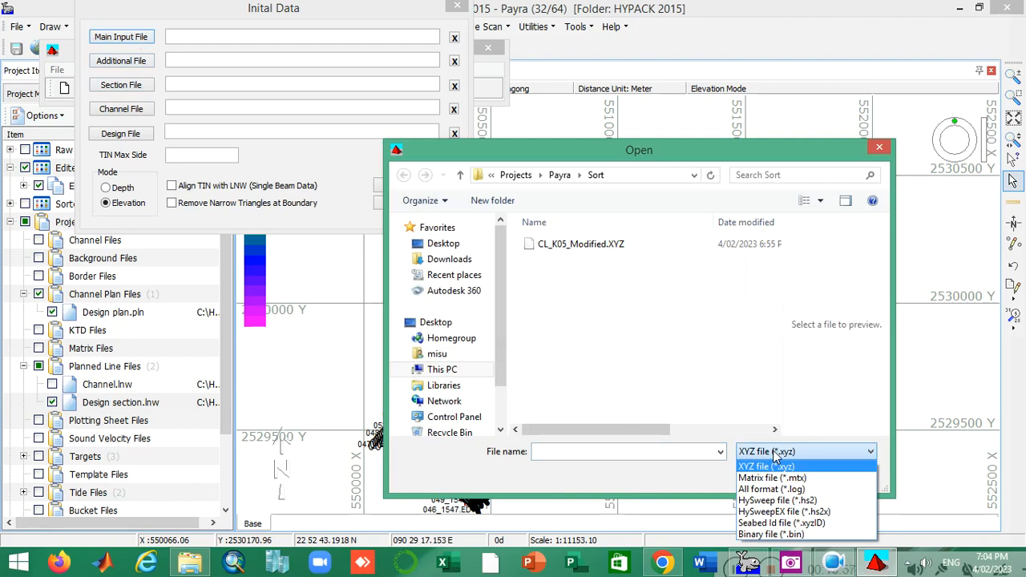
click(776, 453)
click(879, 146)
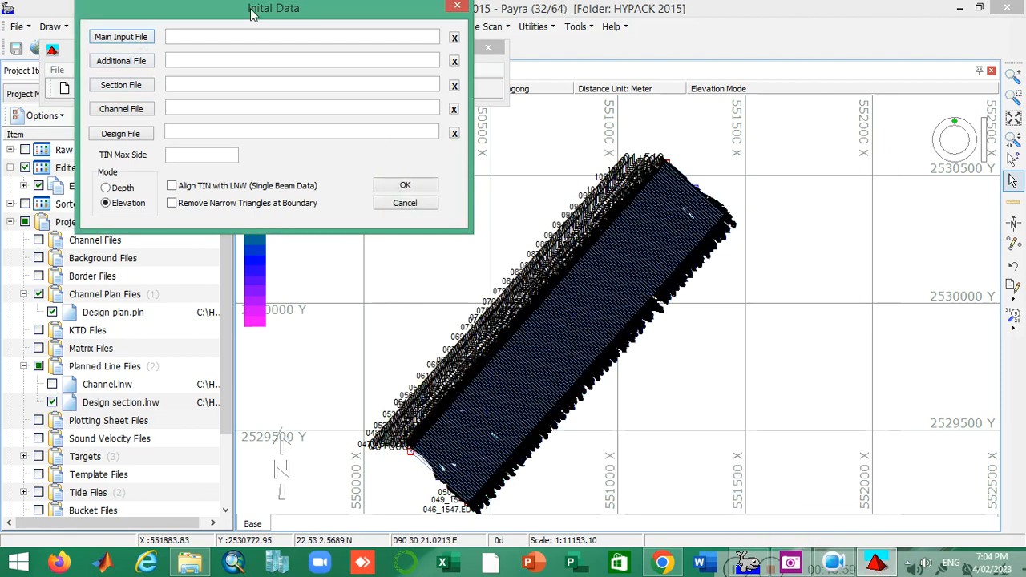
click(457, 7)
click(488, 48)
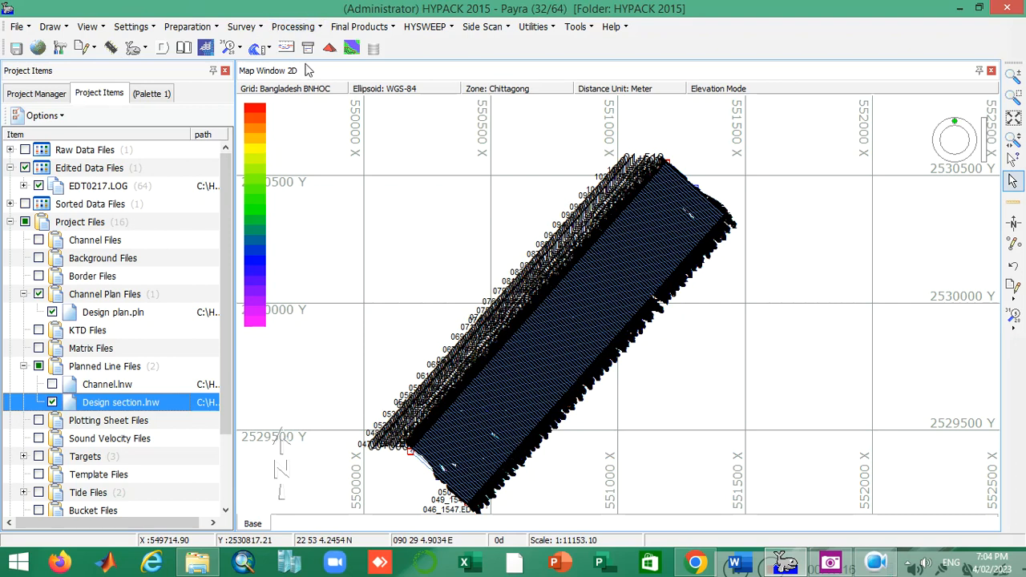
Step: Start a new TIN model with EDT0217.LOG from the Payra project's Edit folder as the main input file
click(390, 29)
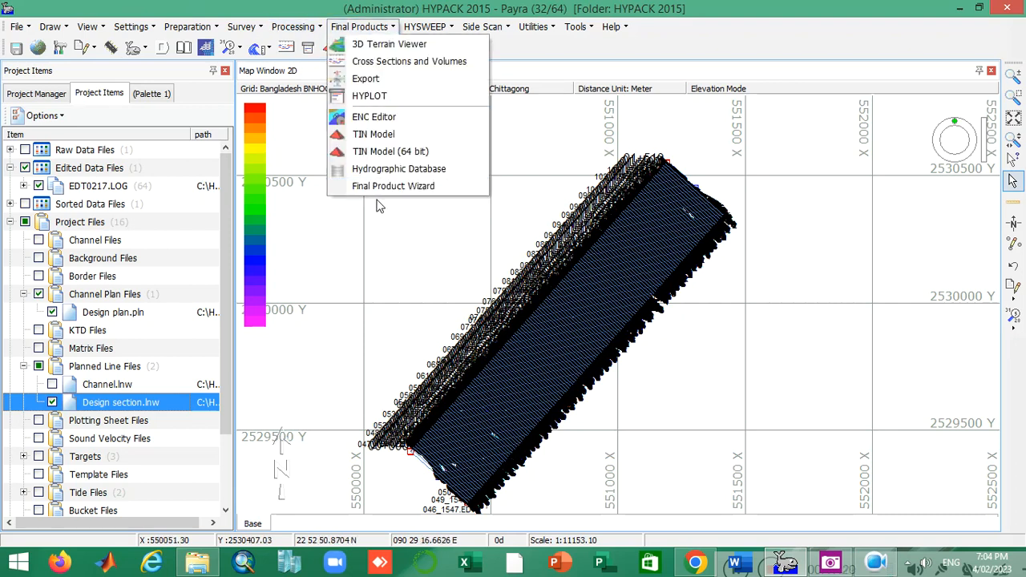
click(430, 133)
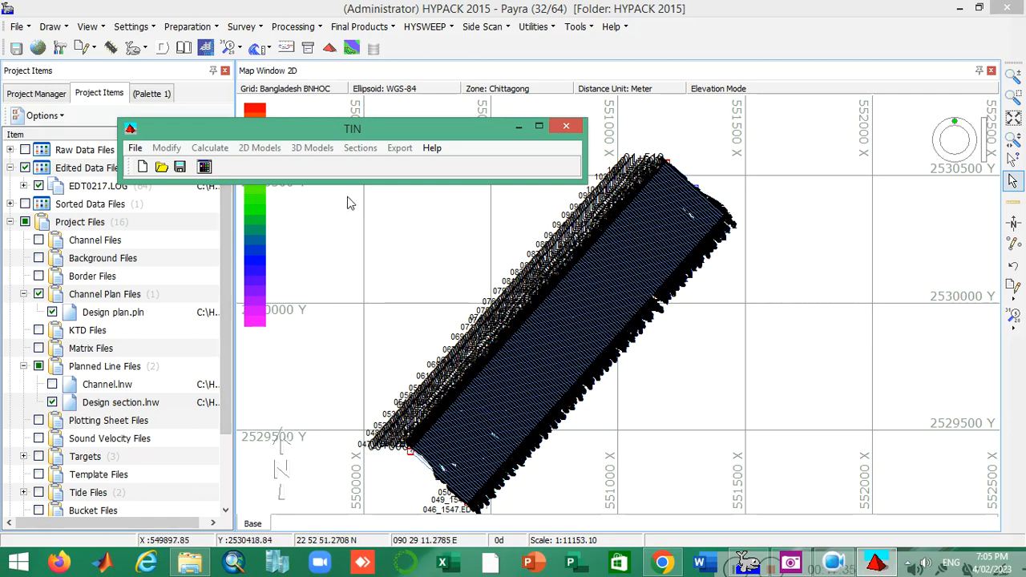
click(142, 170)
click(201, 73)
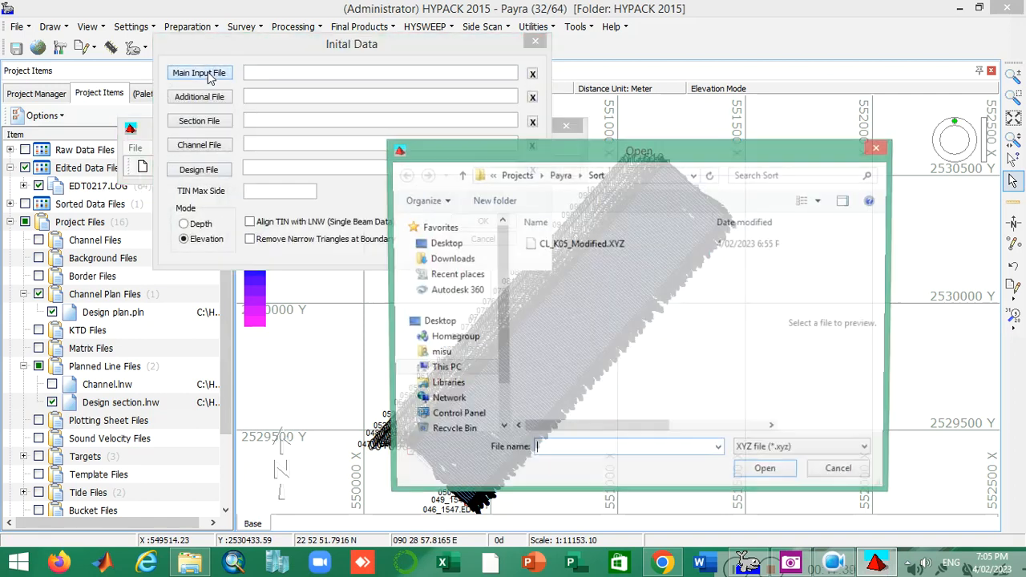
click(793, 452)
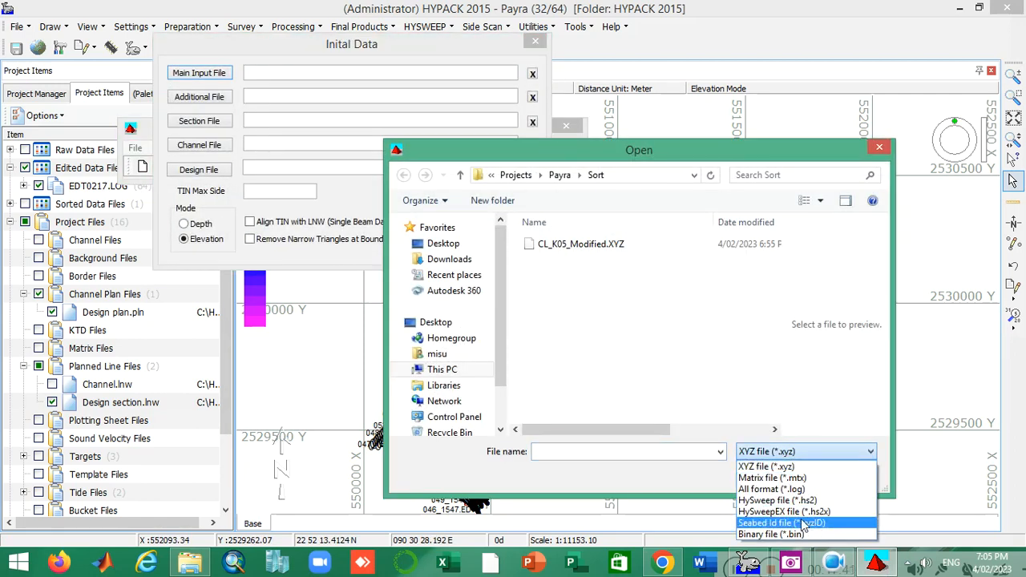
click(769, 487)
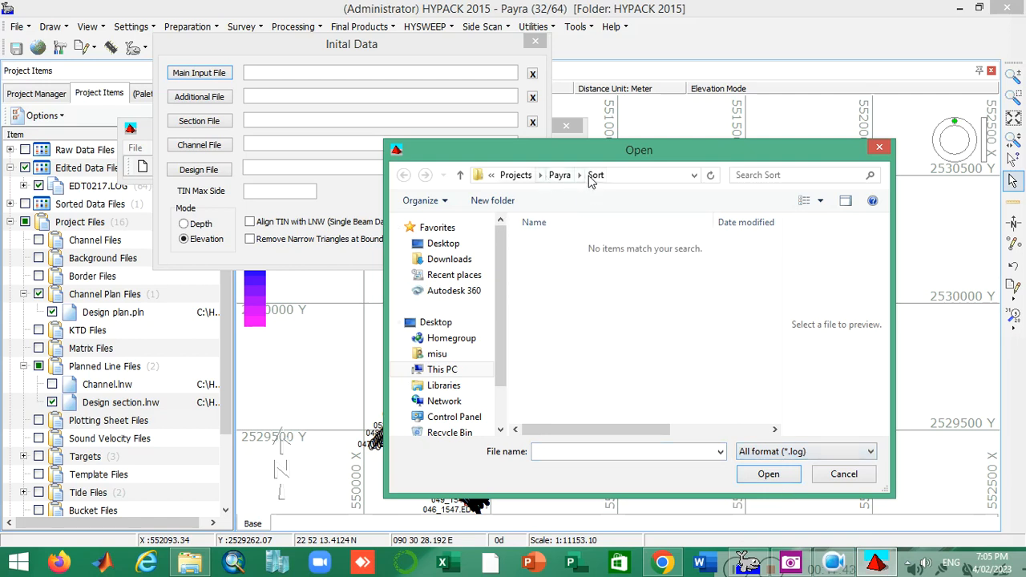
click(560, 174)
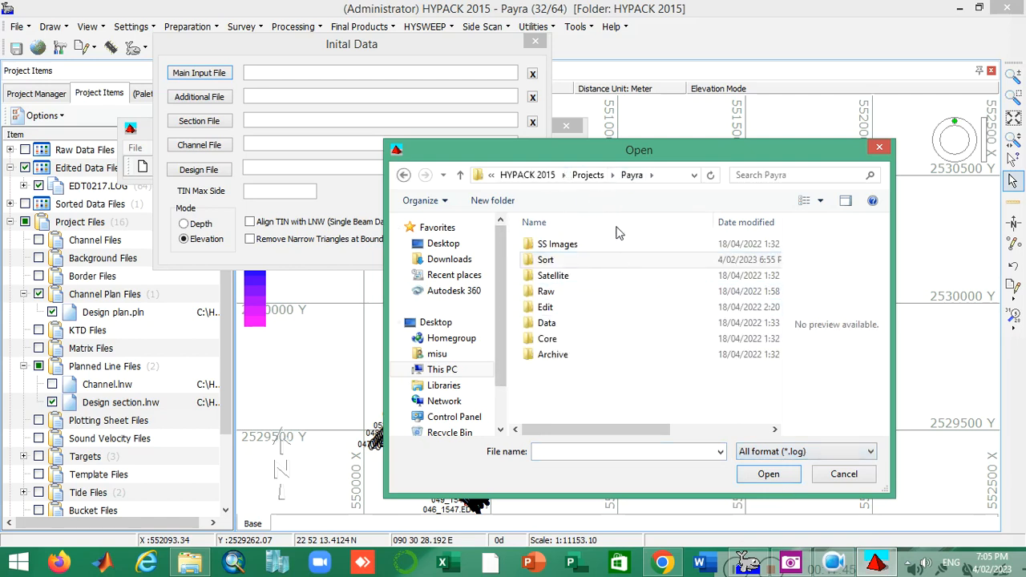
double_click(553, 308)
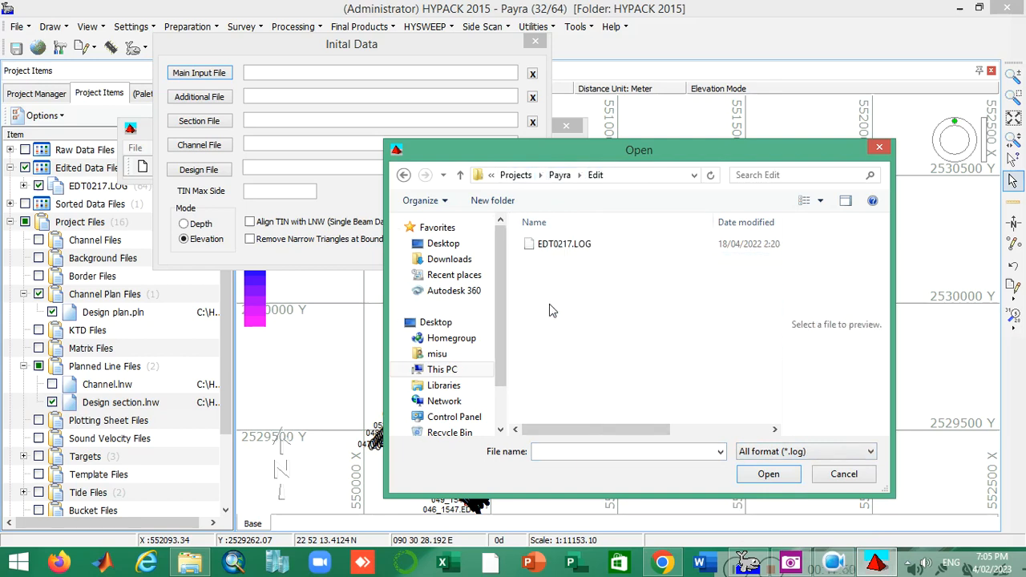
click(576, 246)
click(769, 474)
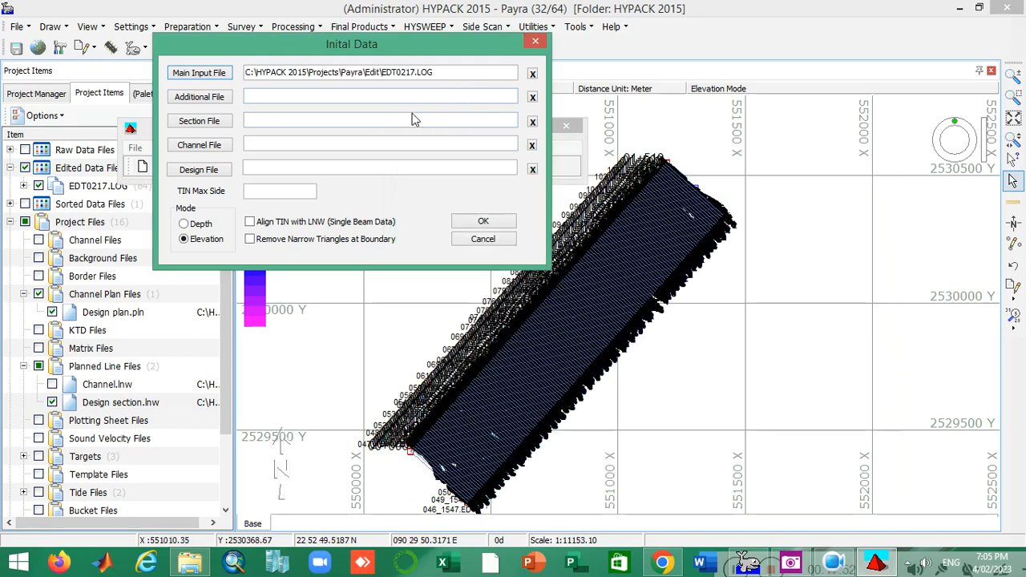
Step: Load Design section.lnw as the TIN model's section file and set the mode to Depth
click(214, 123)
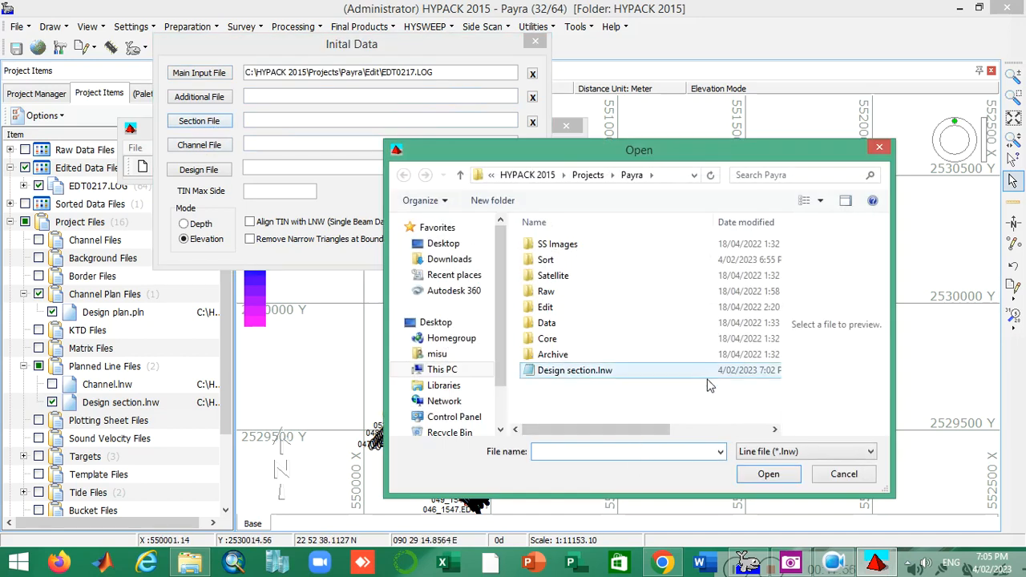
click(576, 374)
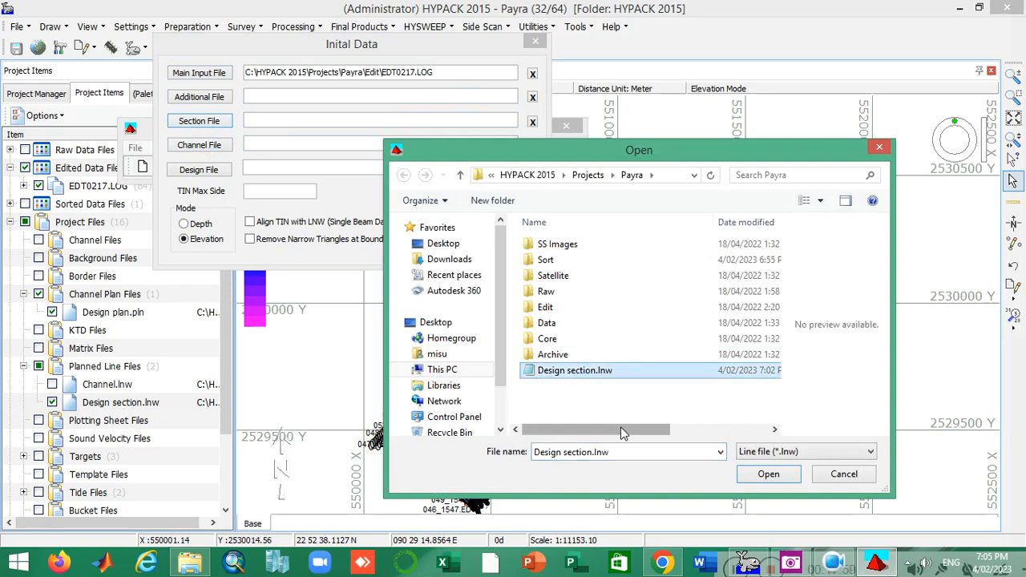
click(765, 474)
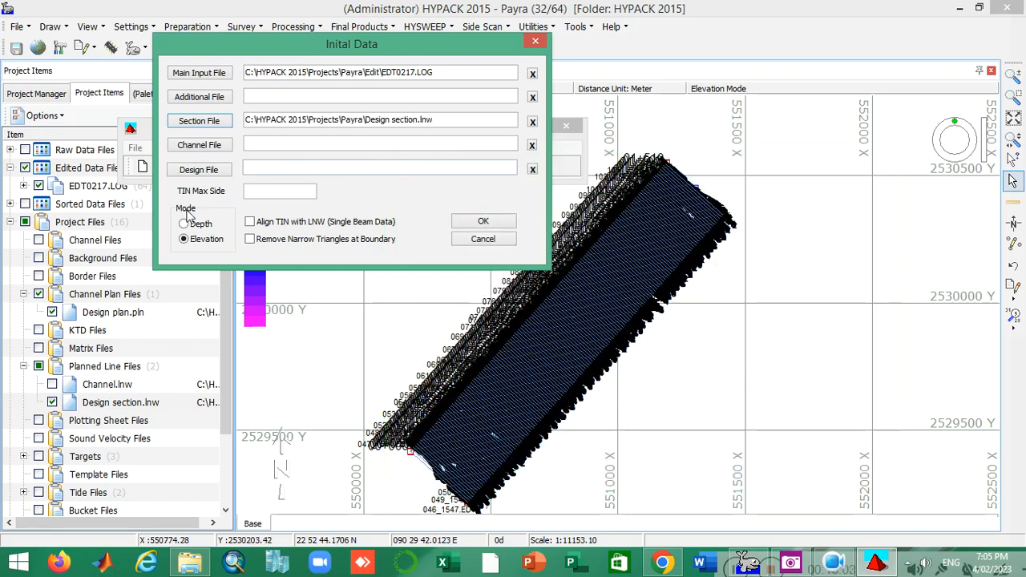
click(183, 224)
click(291, 191)
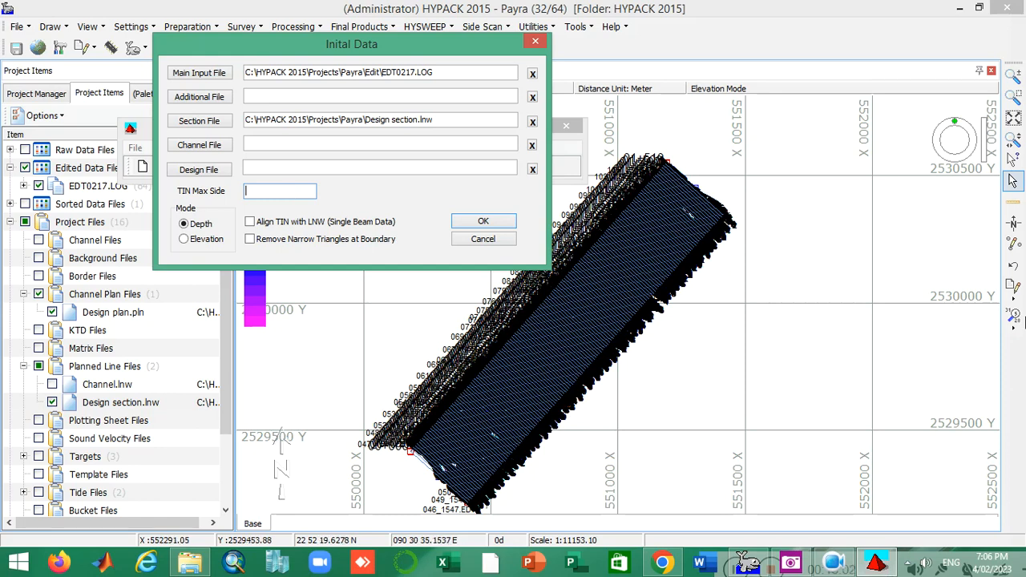
Step: Examine the spacing between the survey lines near chainage 00+000 on the map with the Measure tool
key(Escape)
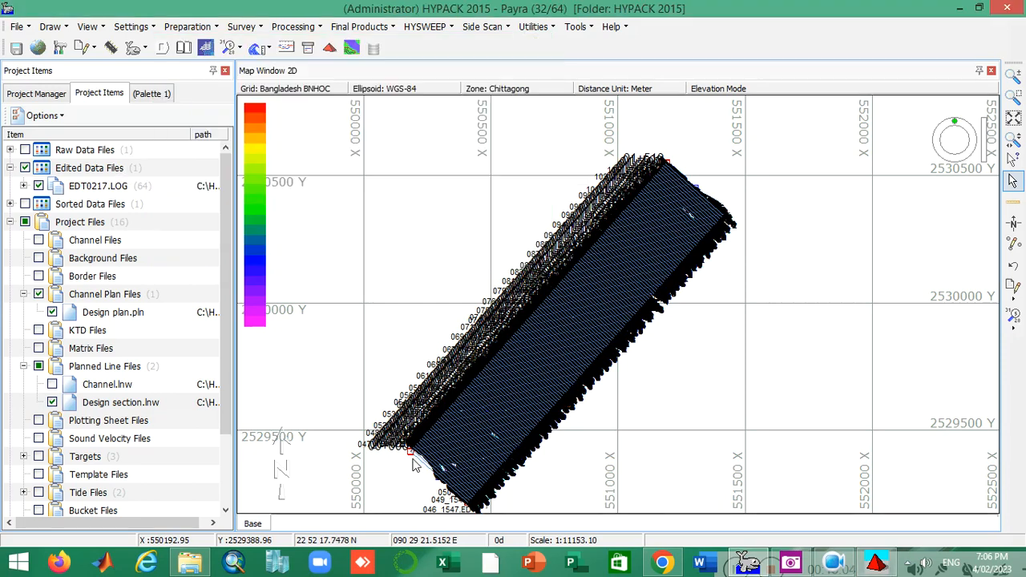
scroll(433, 460, up, 2)
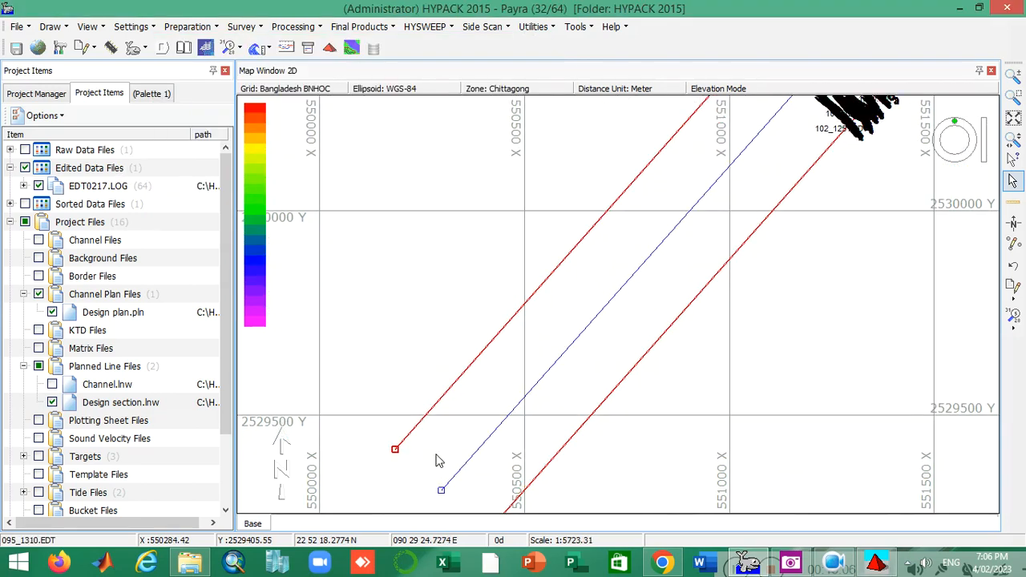
scroll(438, 457, up, 1)
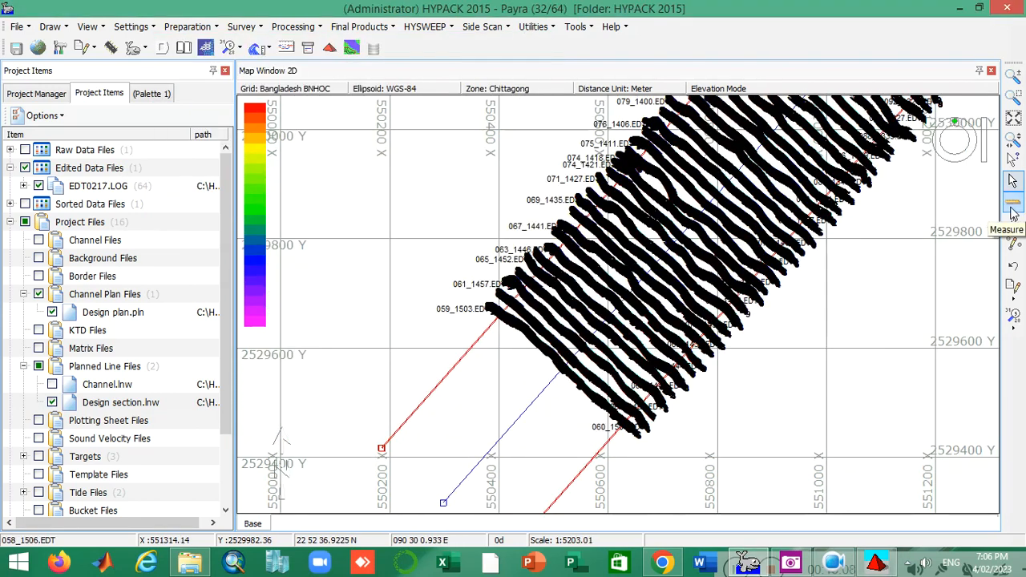
click(1013, 208)
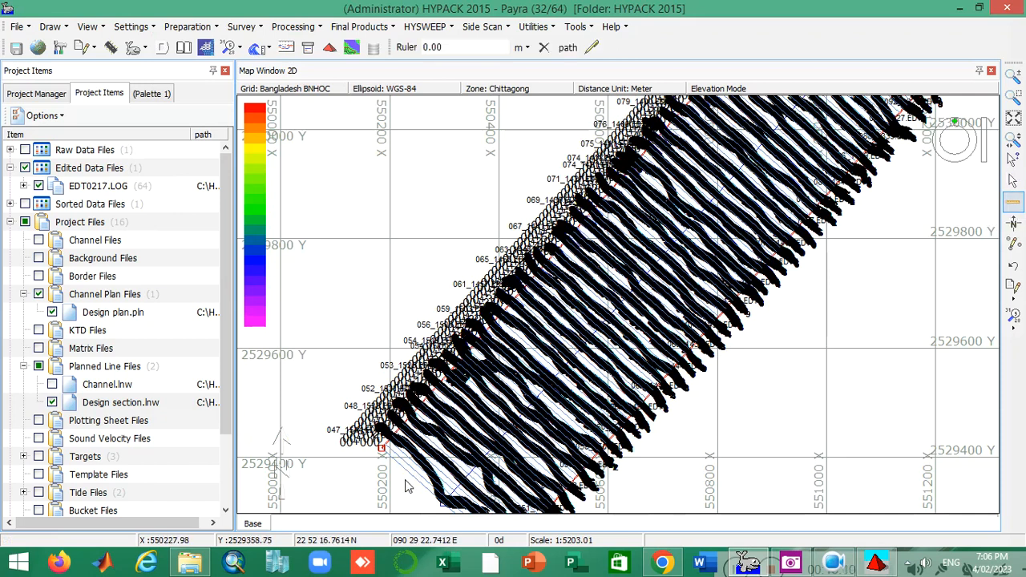
scroll(406, 480, up, 2)
scroll(404, 479, up, 1)
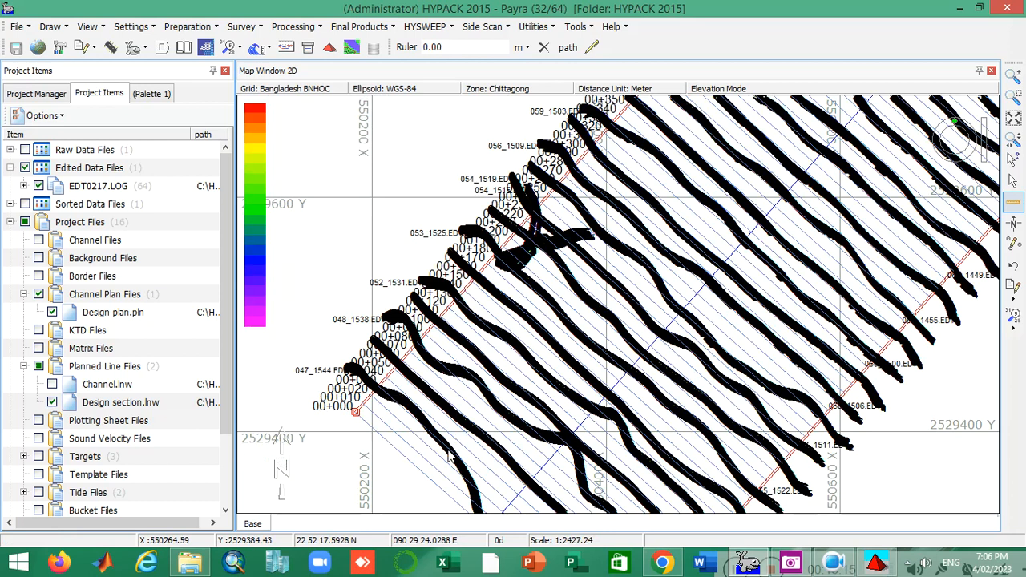
drag(446, 451, 471, 433)
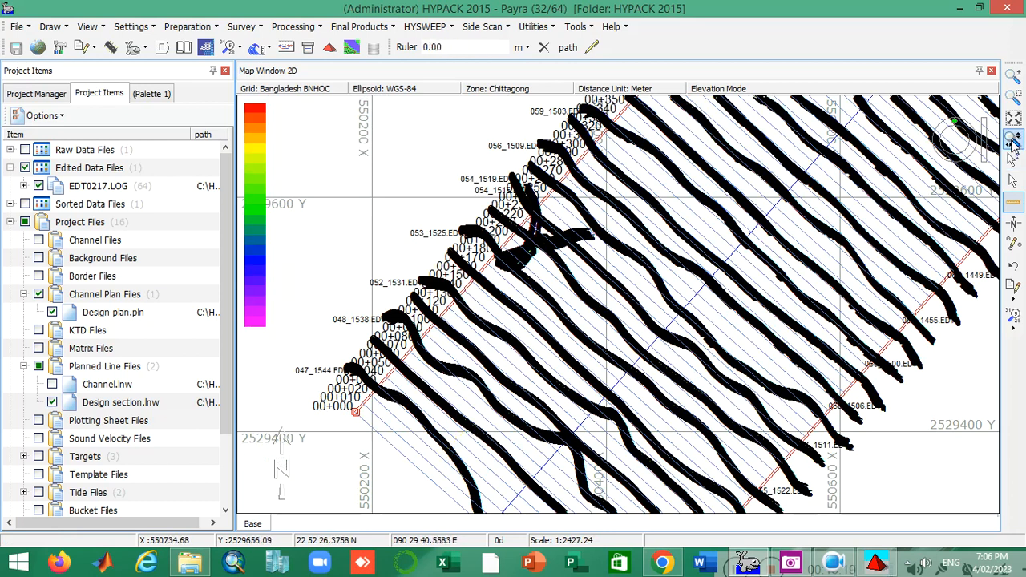
click(1012, 118)
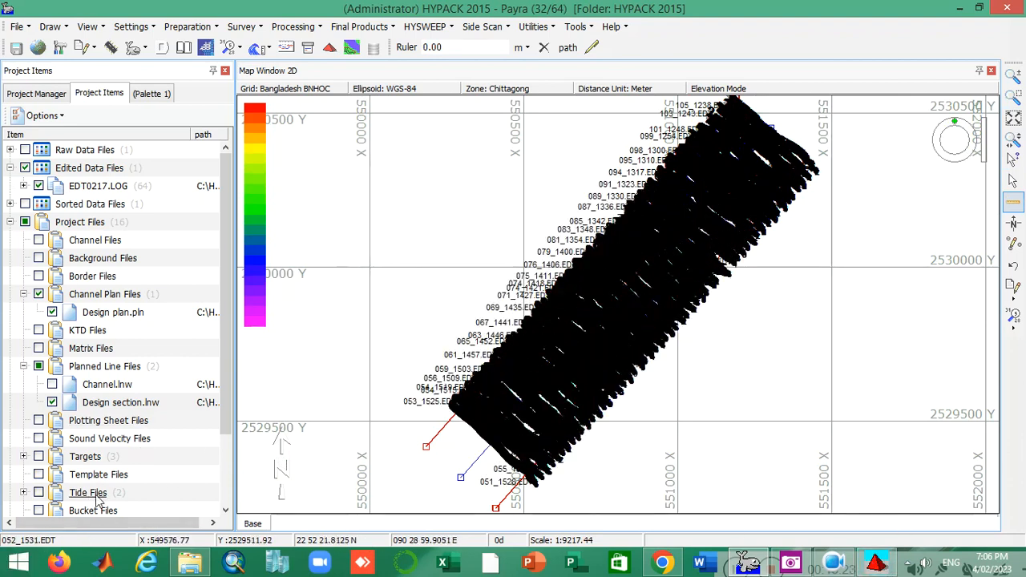
drag(224, 213, 224, 318)
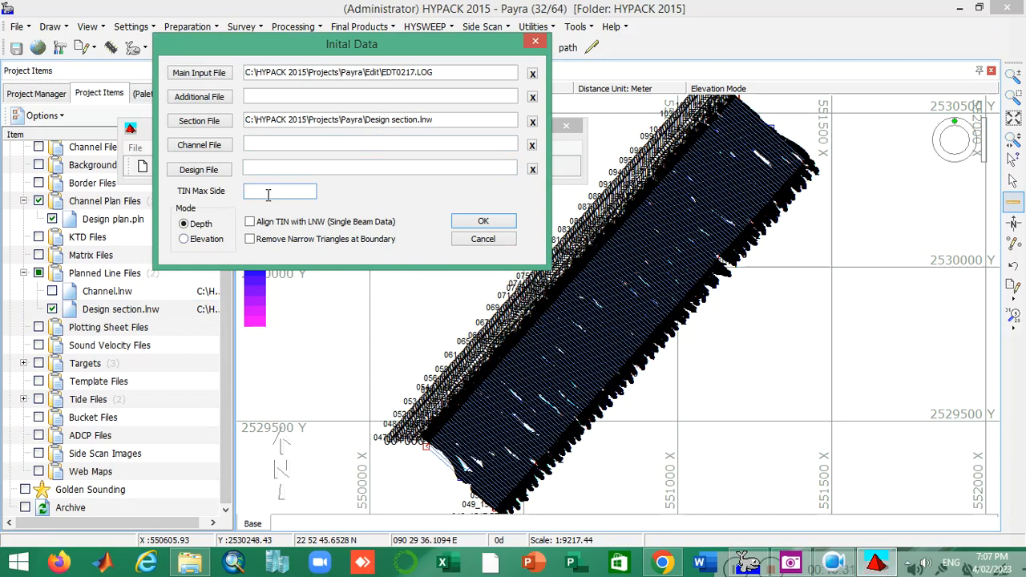
Step: Build the TIN model with a TIN Max Side of 50 and check it in the Tin Editor
text(50)
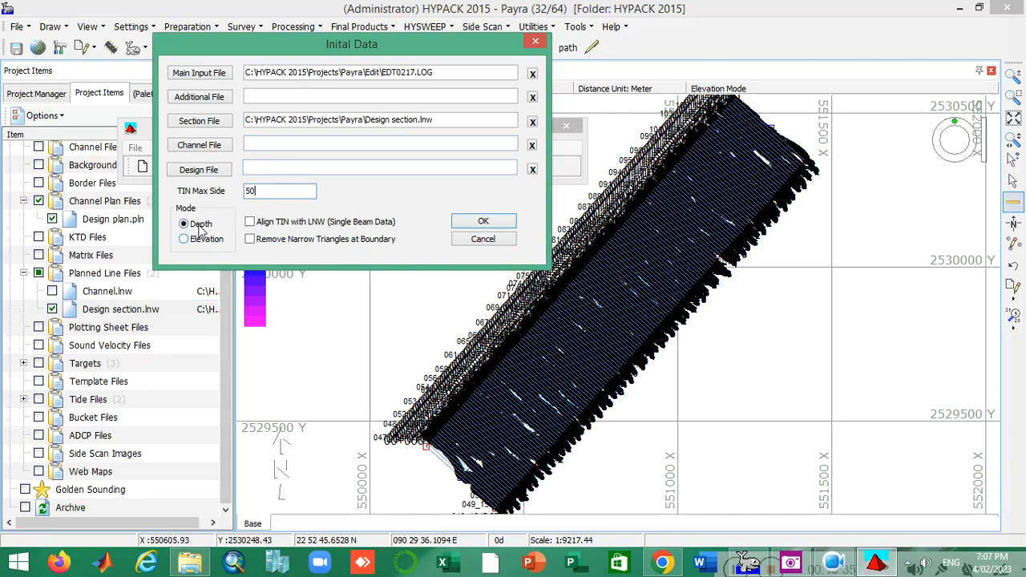
click(479, 224)
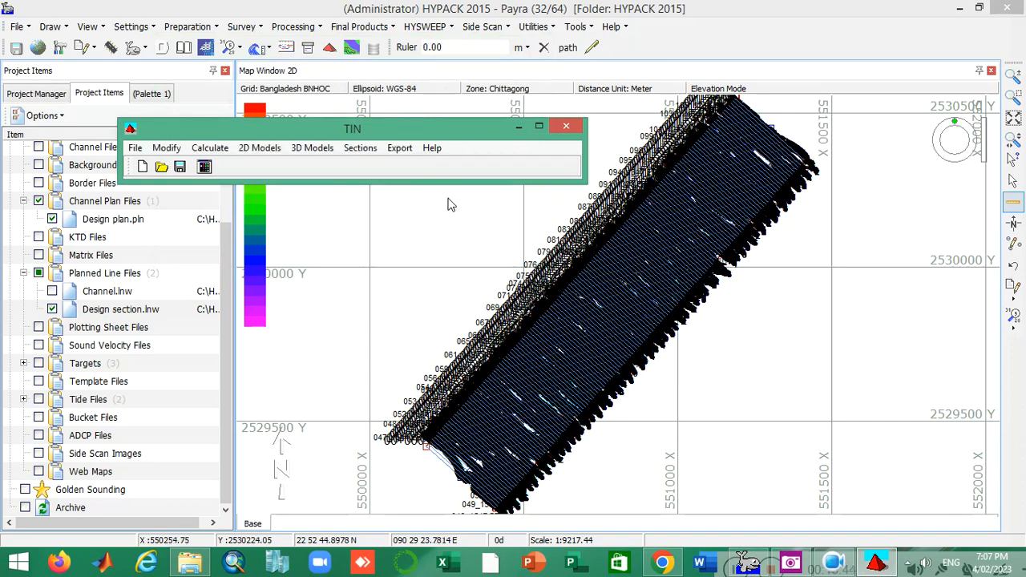
click(165, 147)
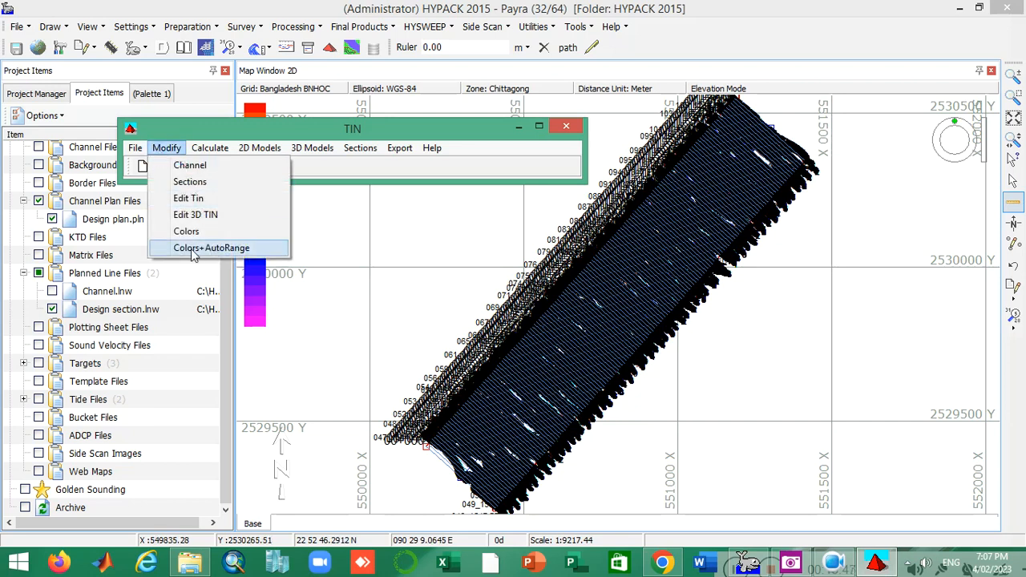
click(246, 200)
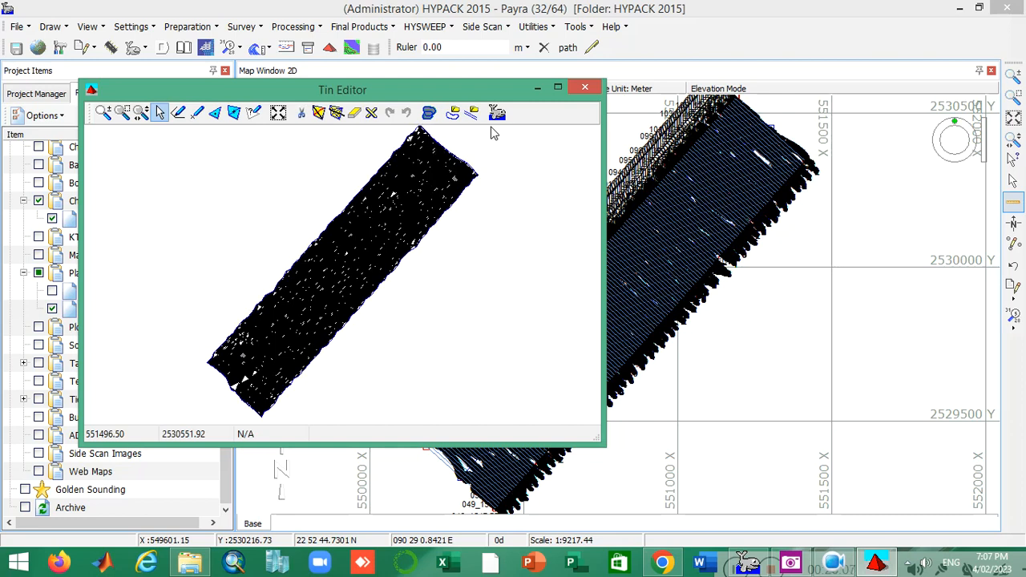
click(583, 89)
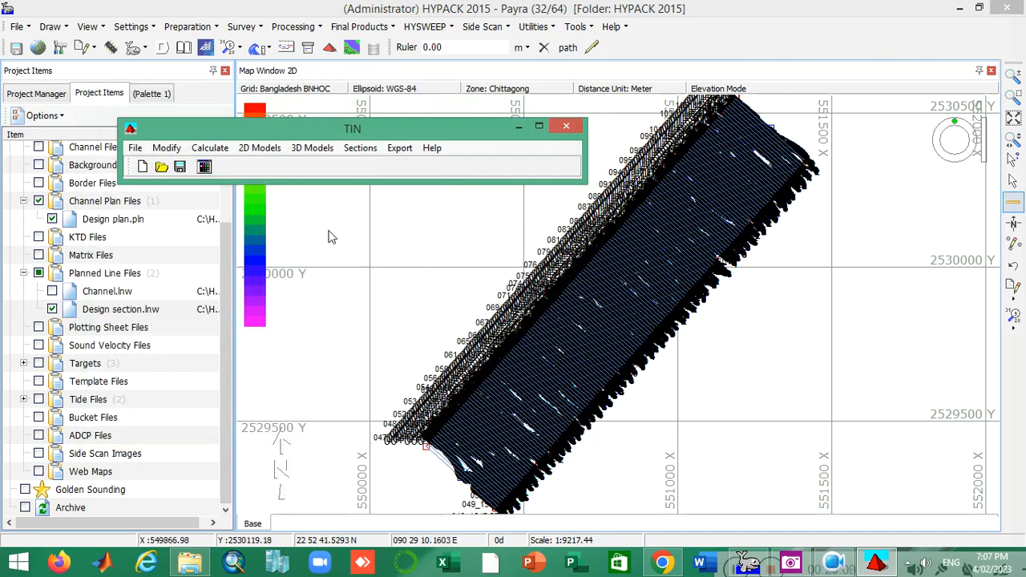
Step: Set up an ALL Format export of the TIN for sections 1 to 152 with a point spacing of 5
click(400, 150)
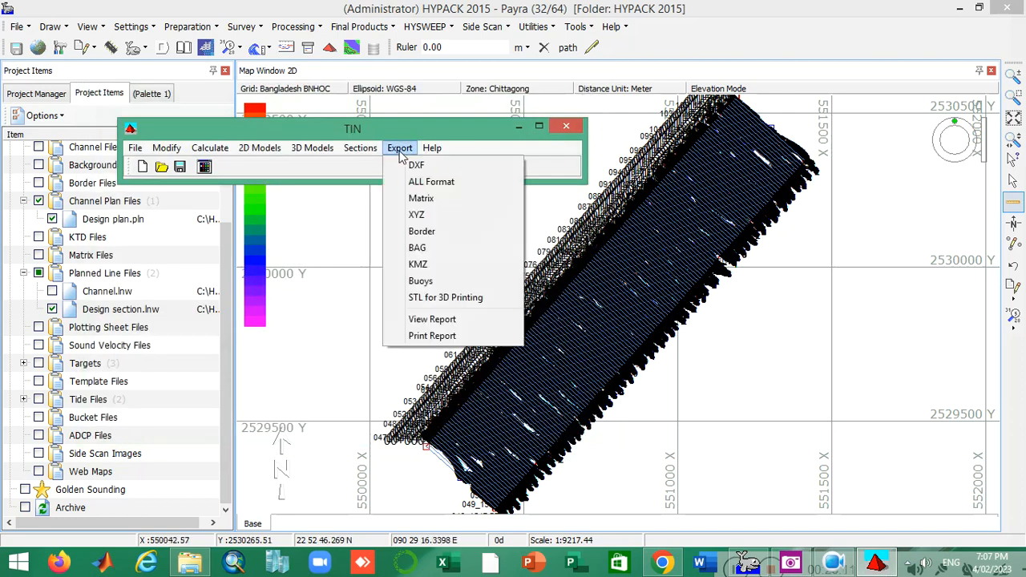
click(472, 184)
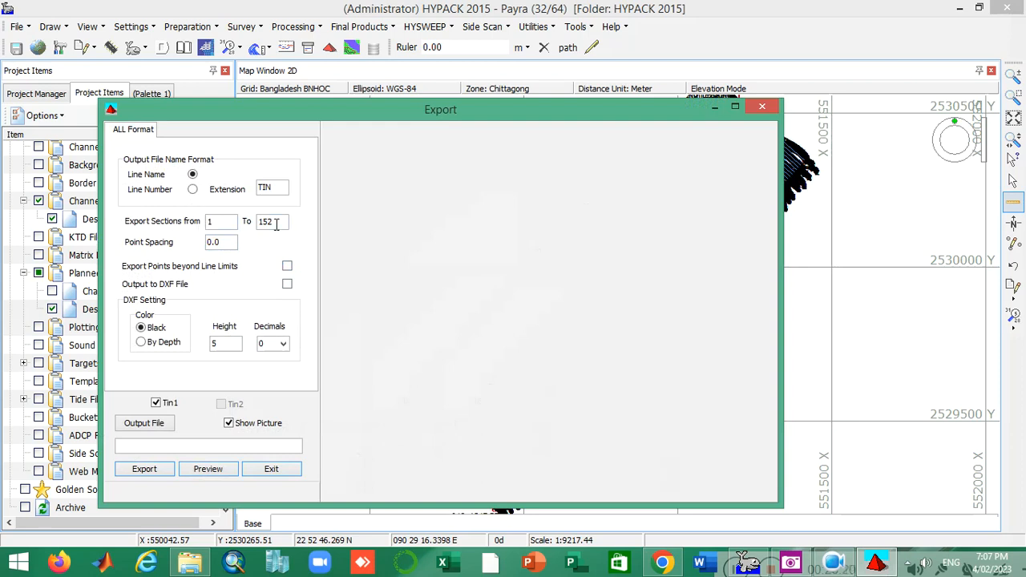
double_click(221, 243)
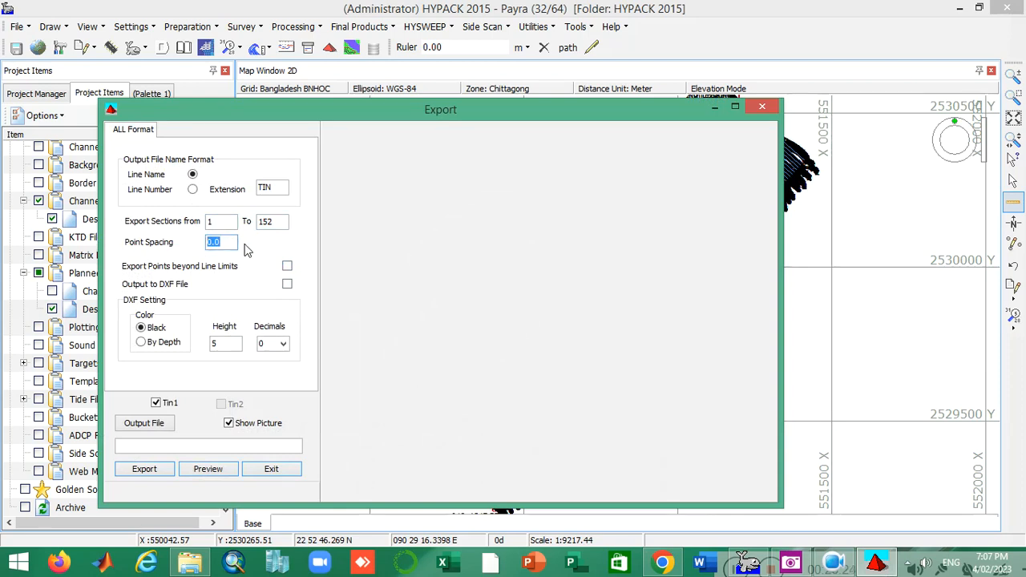
text(5)
Step: Create a folder named Design section inside the project's Edit folder for the export's output file
click(162, 428)
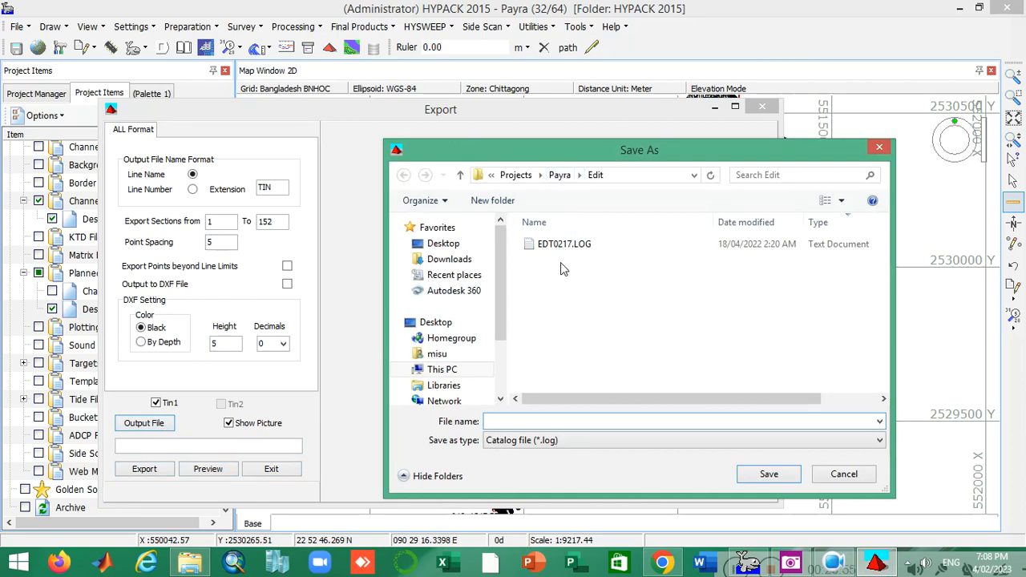
right_click(562, 264)
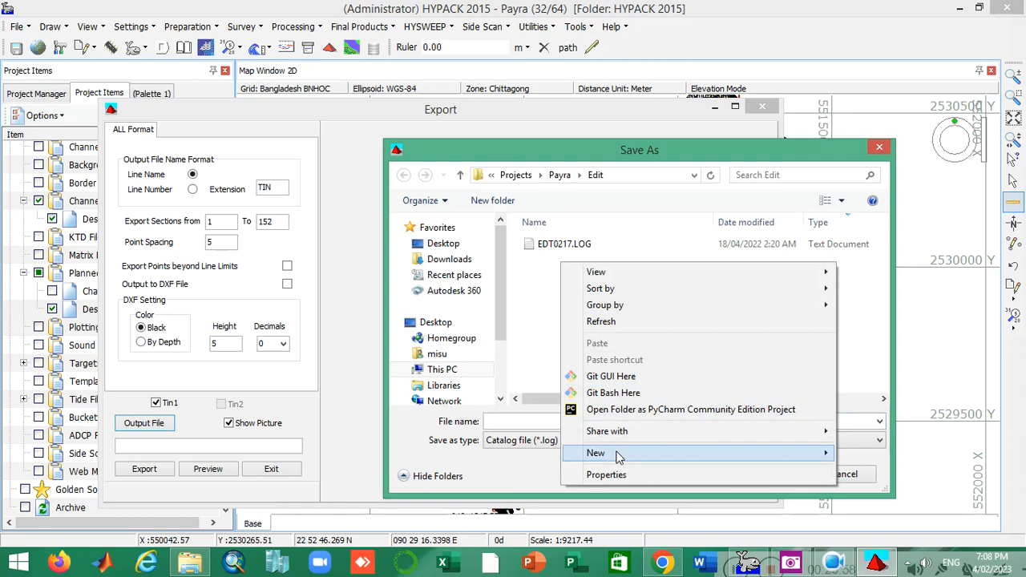
mouse_move(619, 455)
click(407, 233)
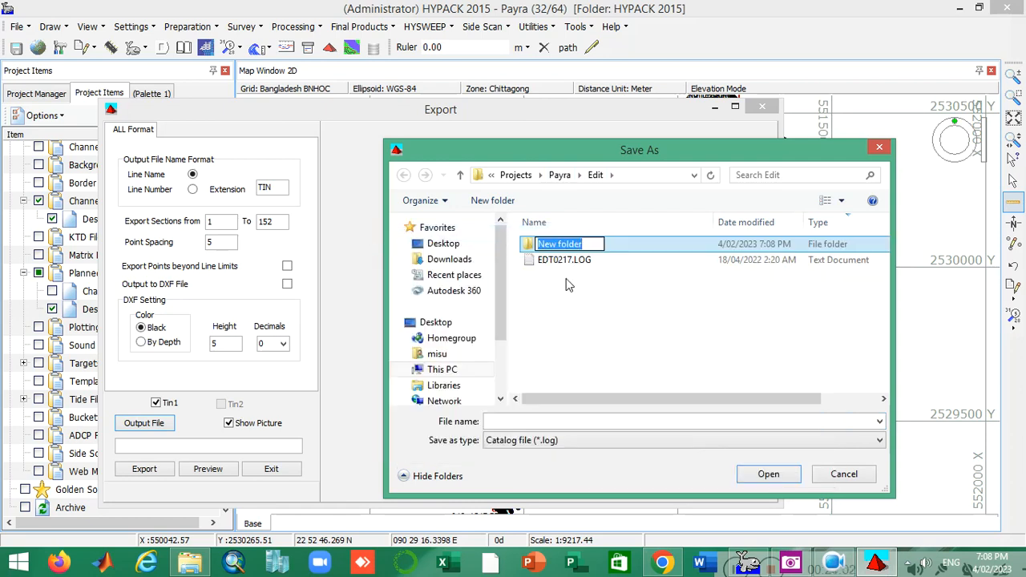
text(Desi)
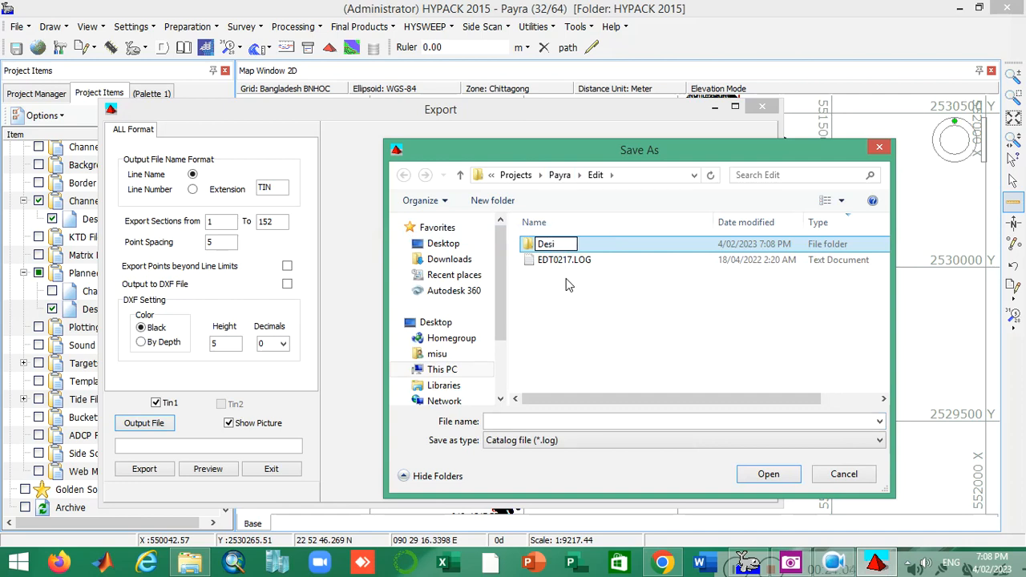
text(gn section)
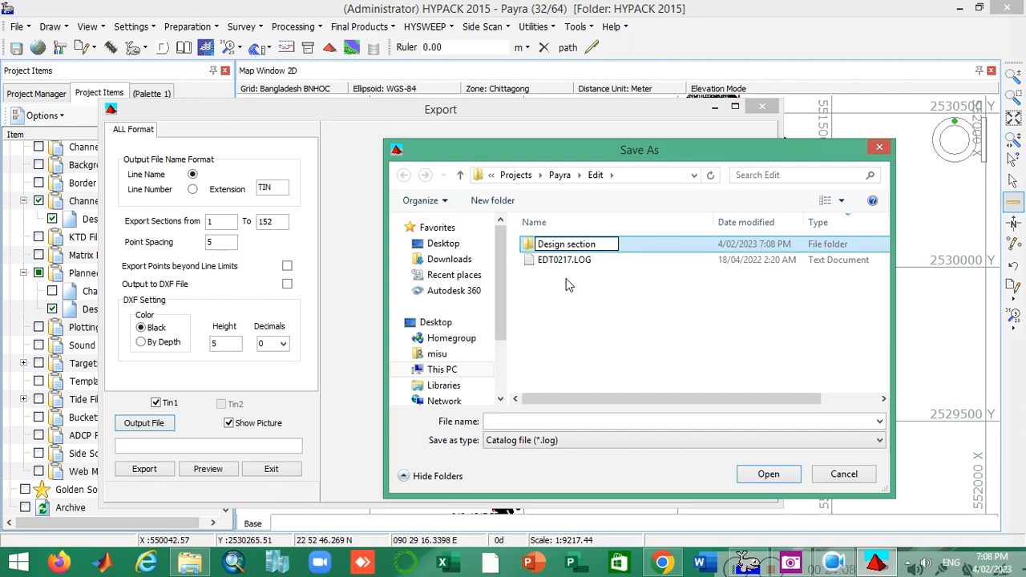
click(565, 284)
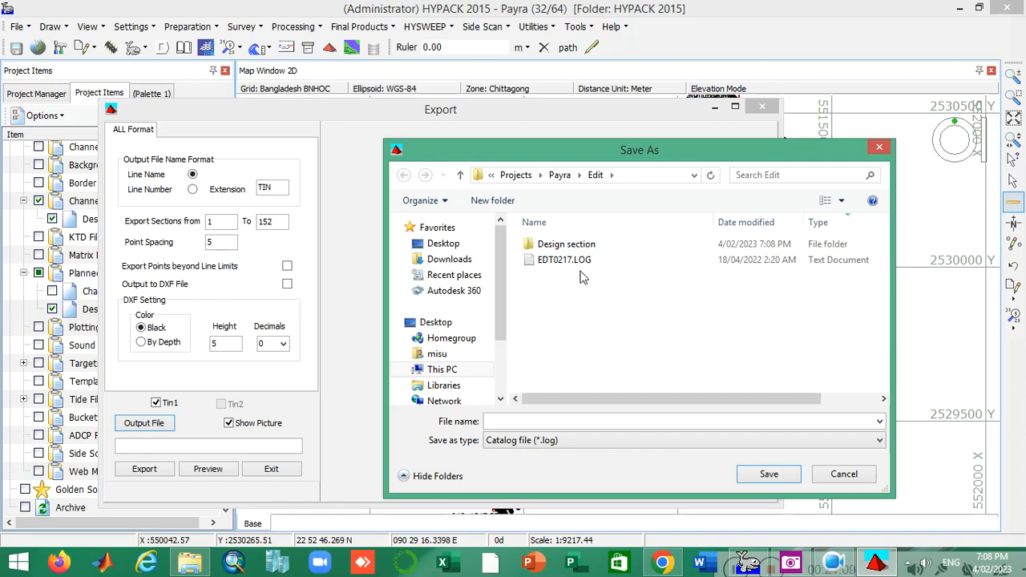
Step: Export the TIN sections to a catalog file named Design_Section in the Design section folder, and close the TIN program
double_click(565, 244)
click(517, 422)
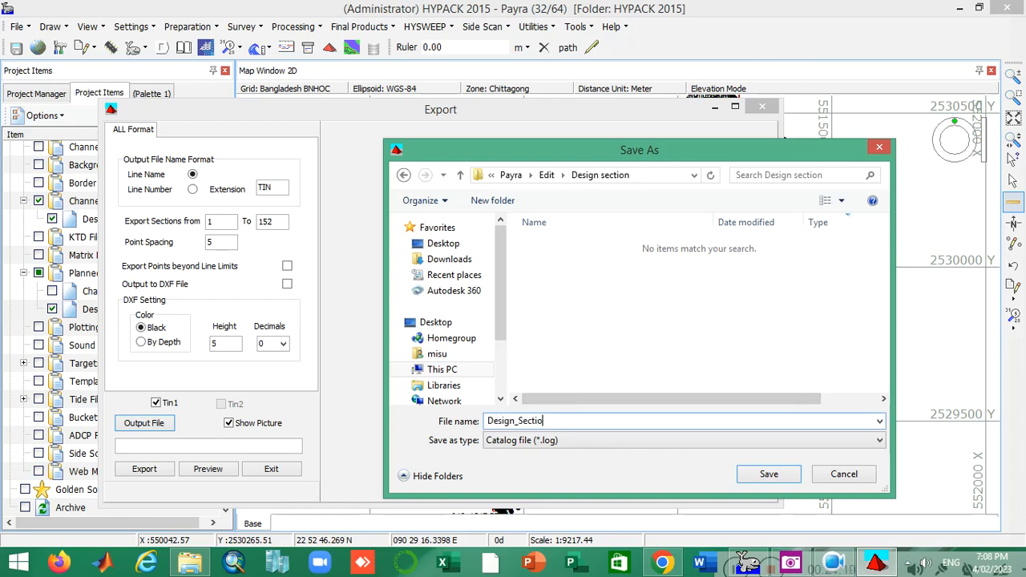
click(769, 474)
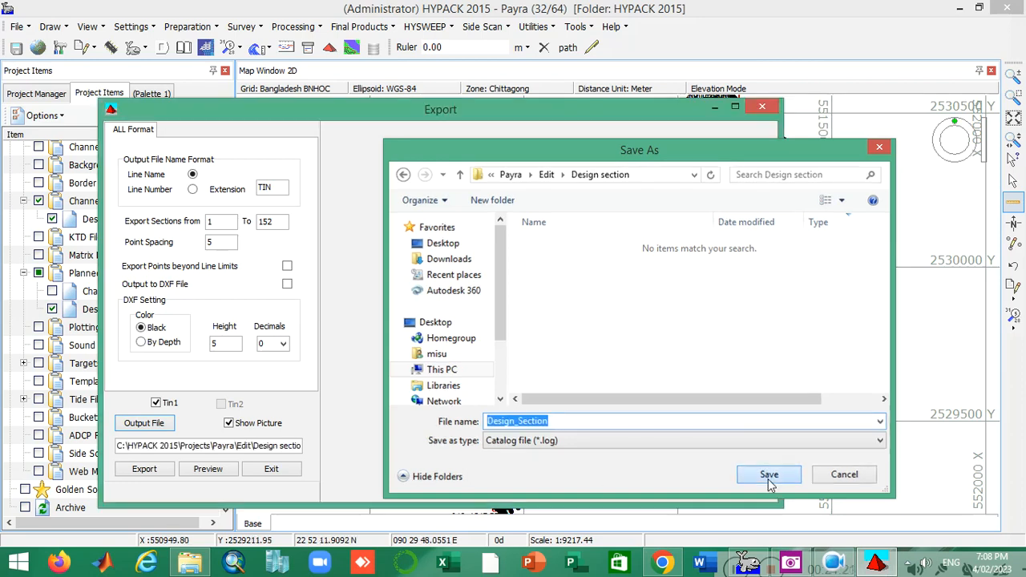
click(142, 469)
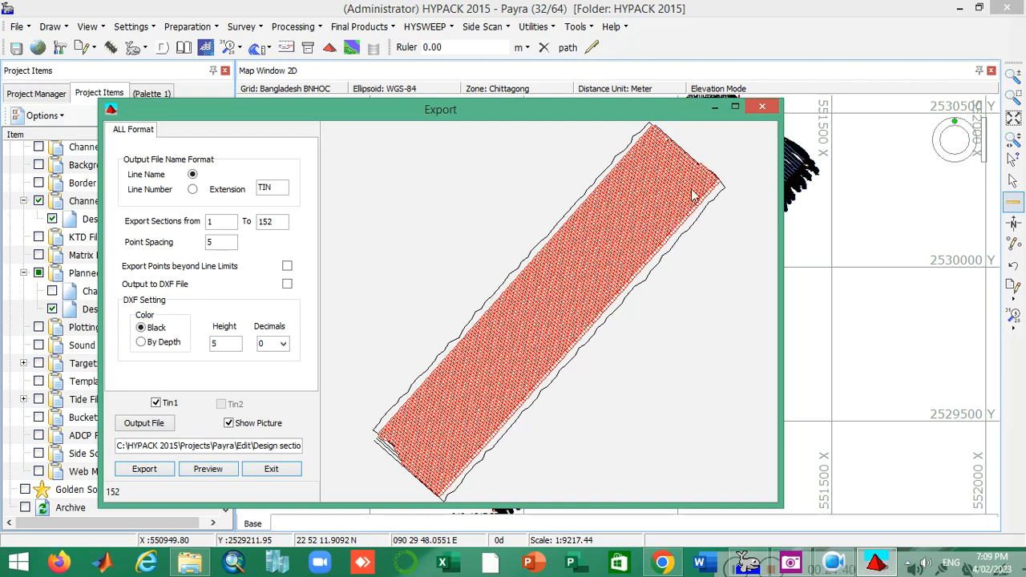
click(762, 111)
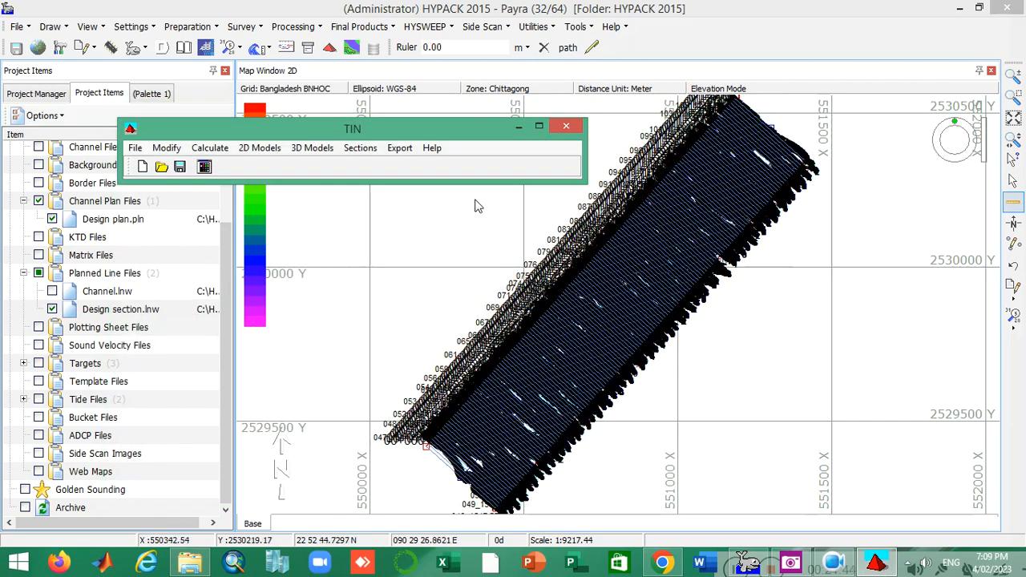
click(566, 127)
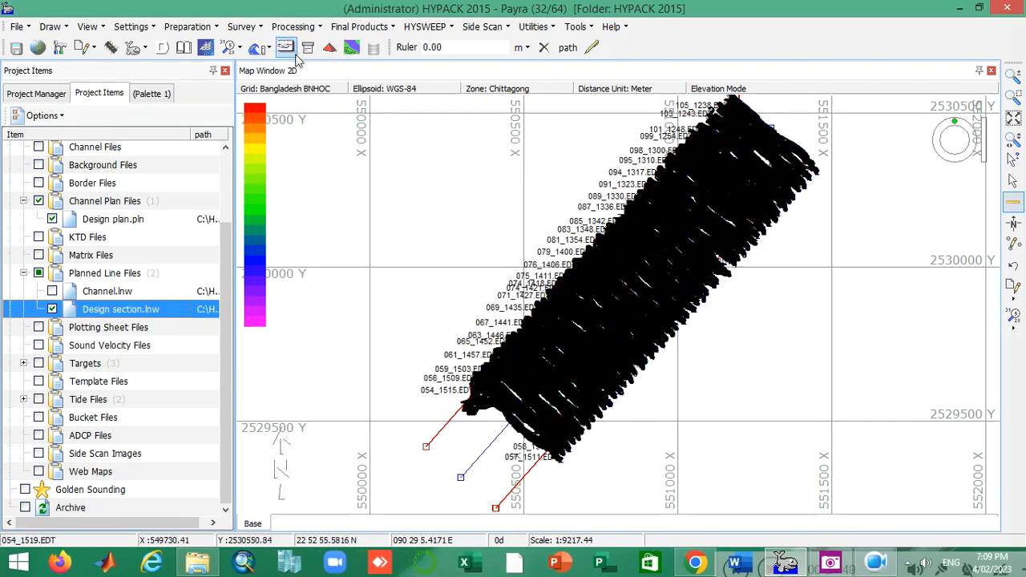
Step: Open Cross Sections and Volumes and set the volume calculation method to End Area 1
click(357, 29)
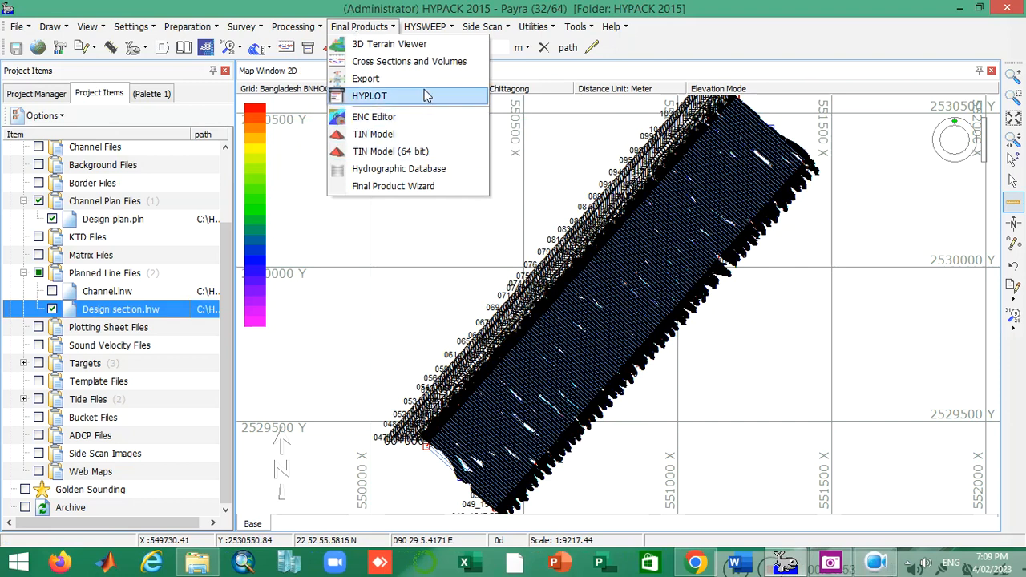
click(433, 62)
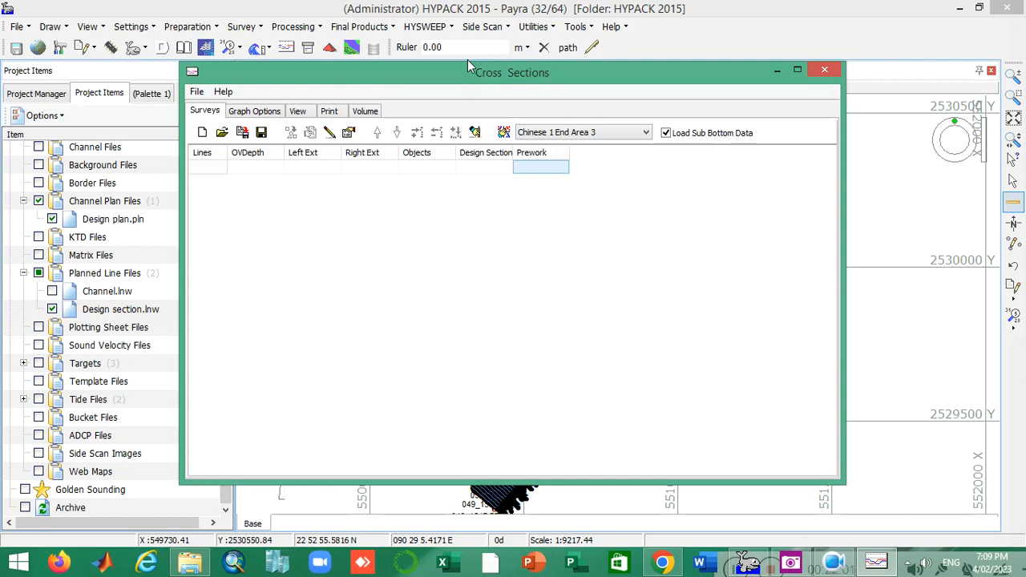
click(648, 136)
scroll(632, 163, up, 5)
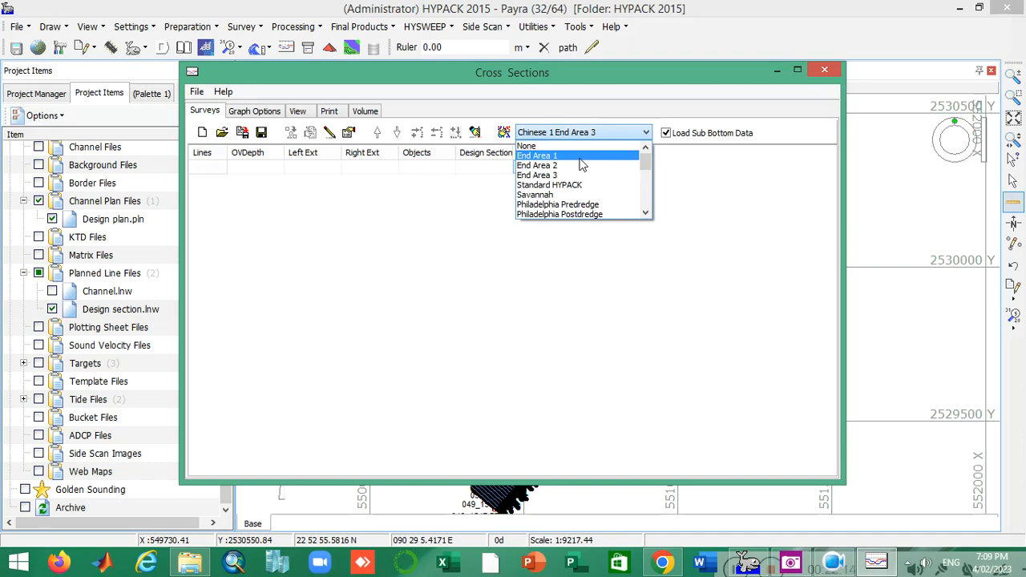
click(576, 156)
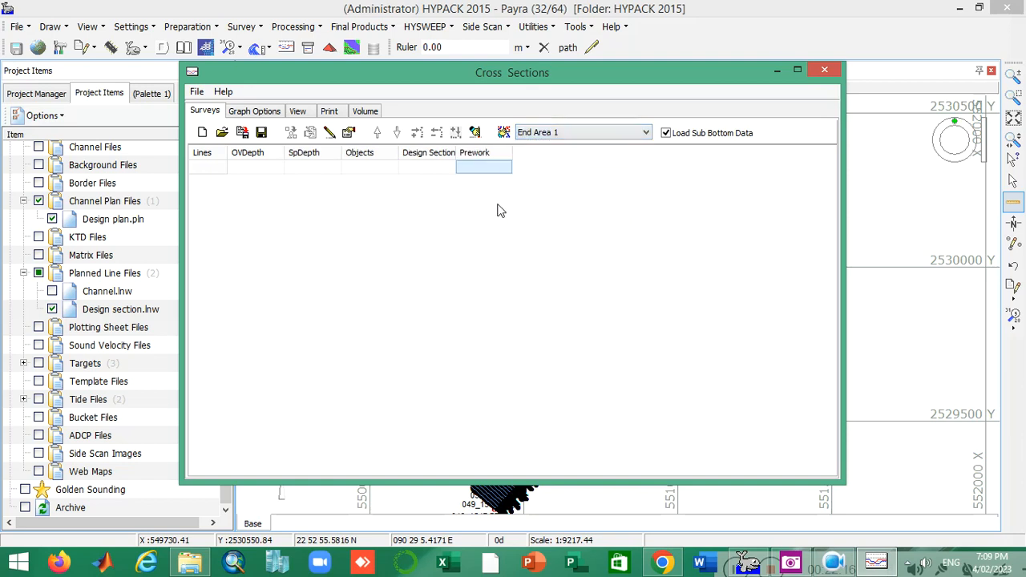
Step: Switch the depth settings of the cross-section graph data to Depth Mode
click(238, 112)
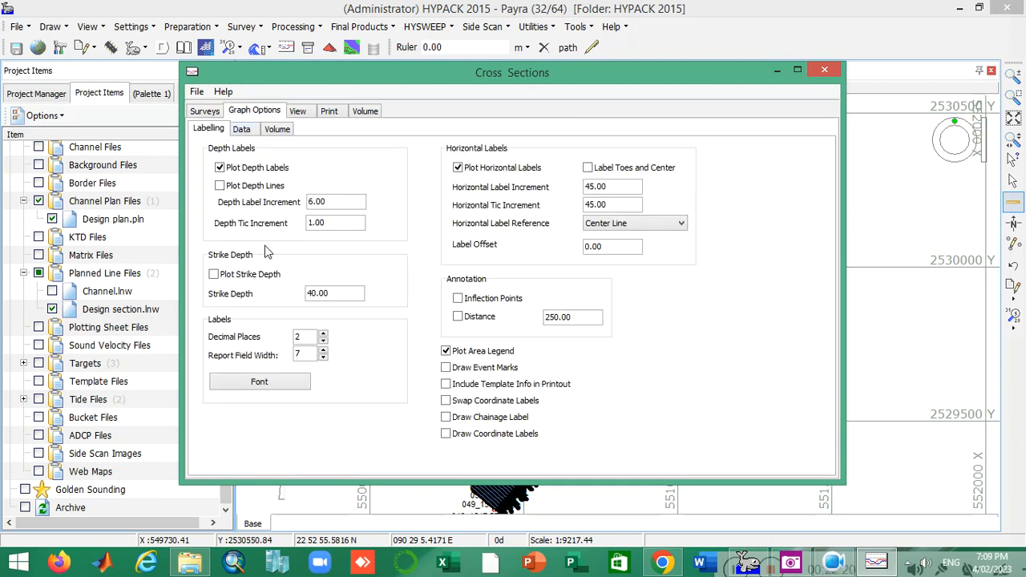
click(243, 130)
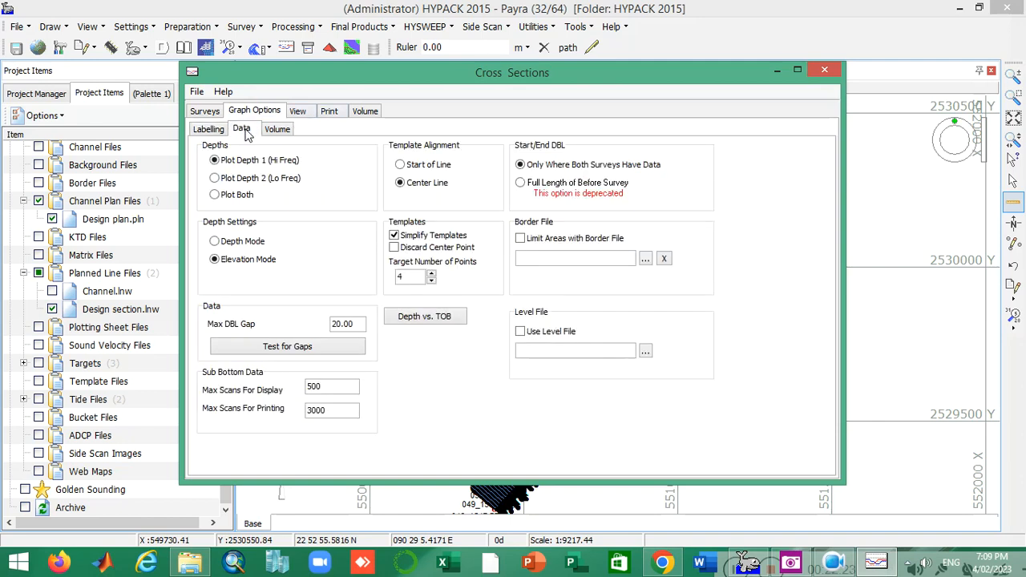
click(215, 242)
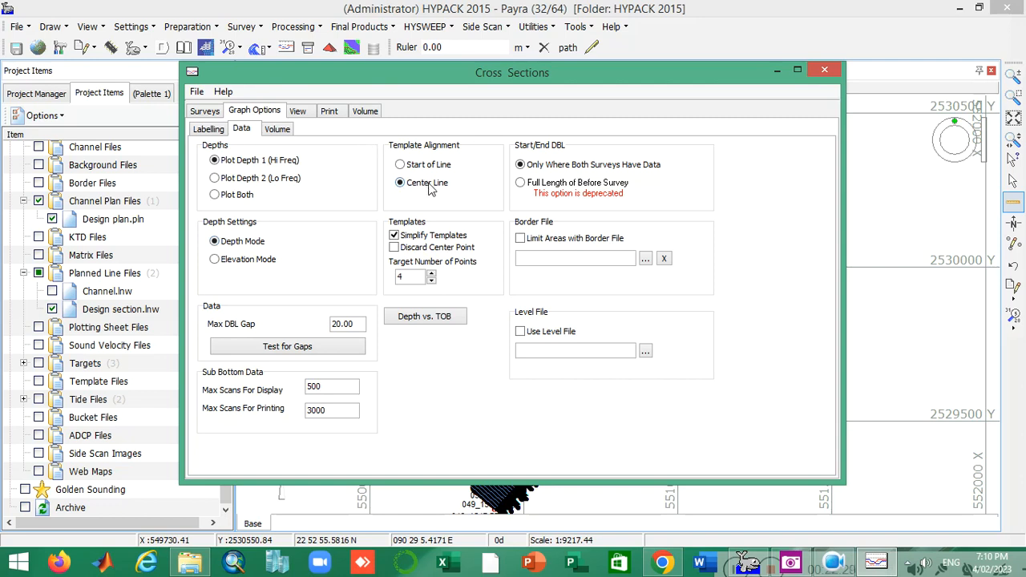
click(305, 114)
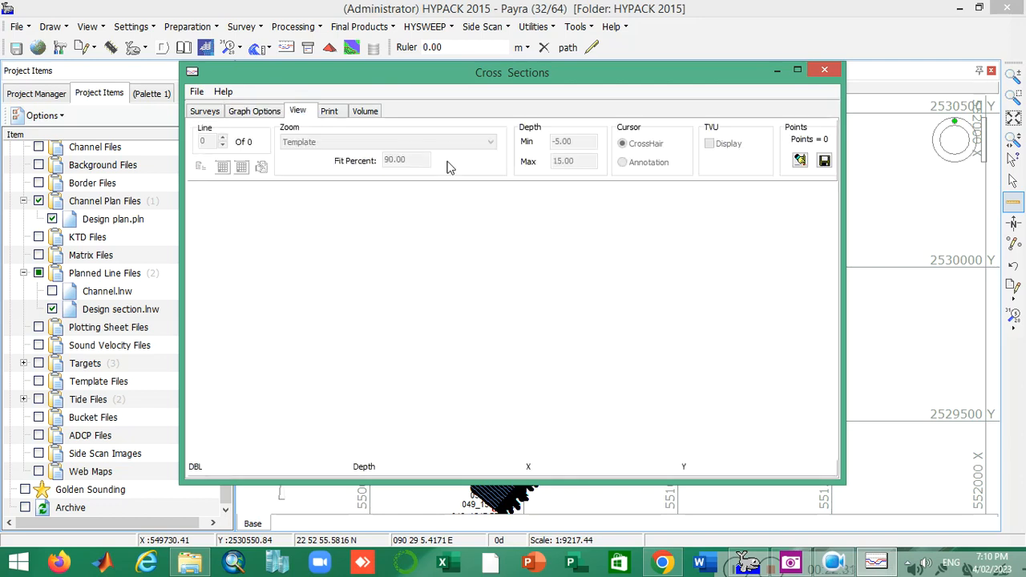
Step: Load the catalog file Design_Section.LOG from the Design section folder as the survey data for the cross sections
click(205, 112)
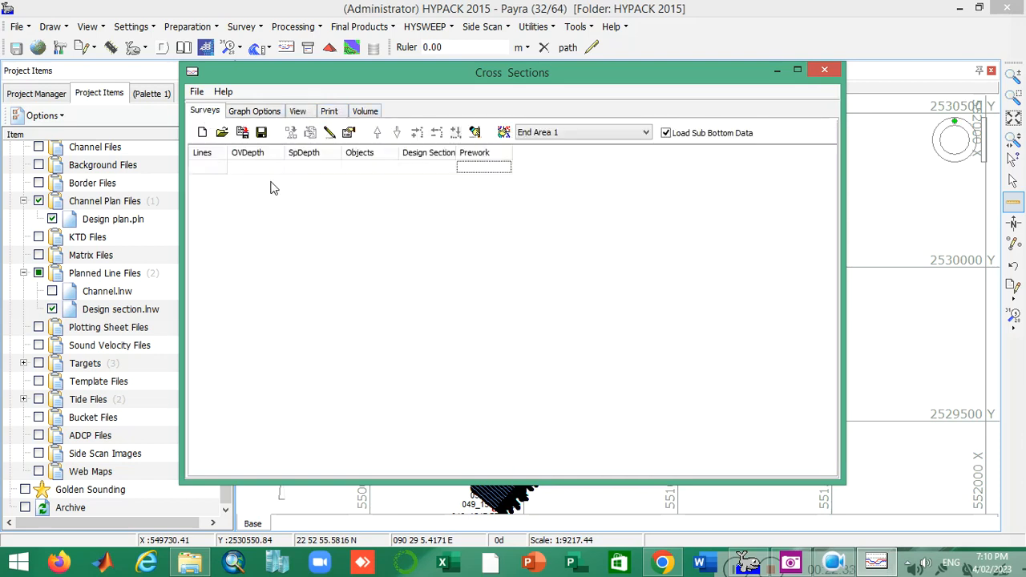
click(222, 133)
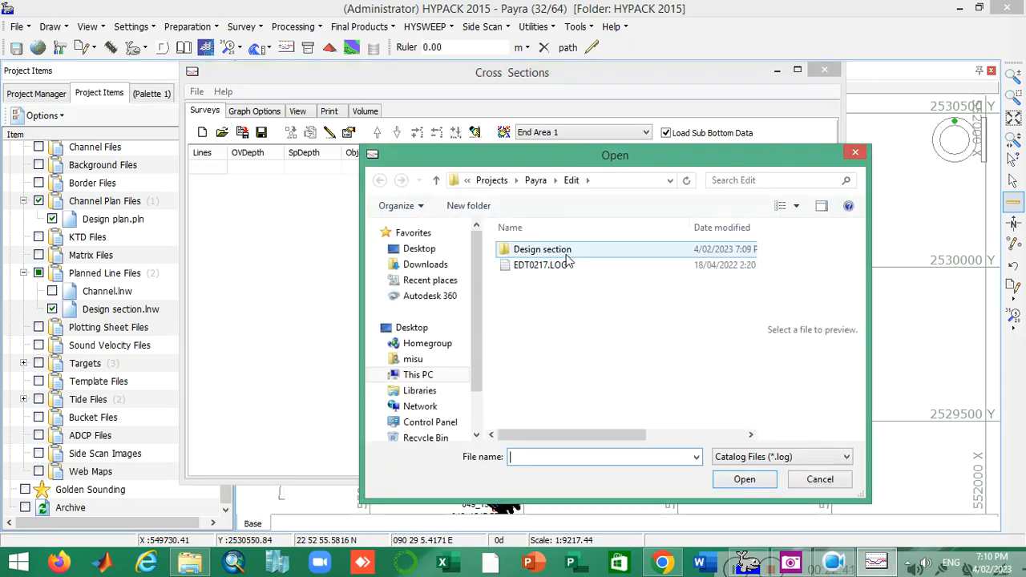
double_click(565, 255)
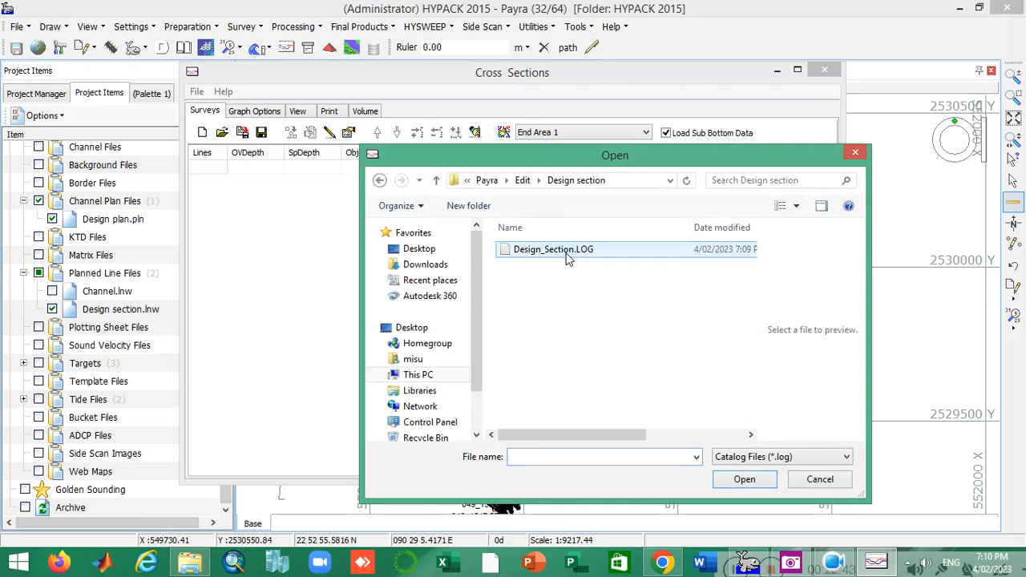
click(564, 250)
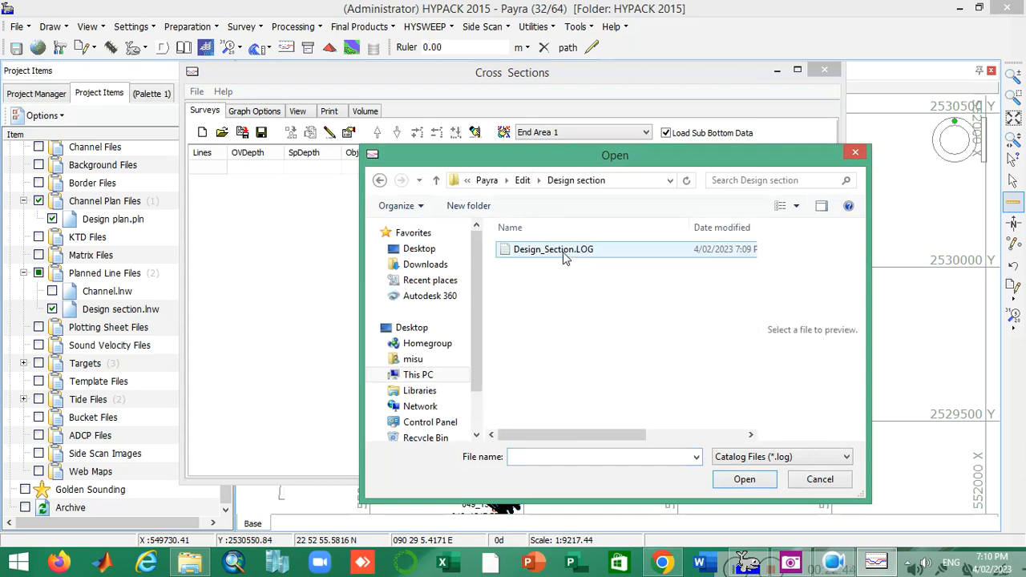
click(759, 479)
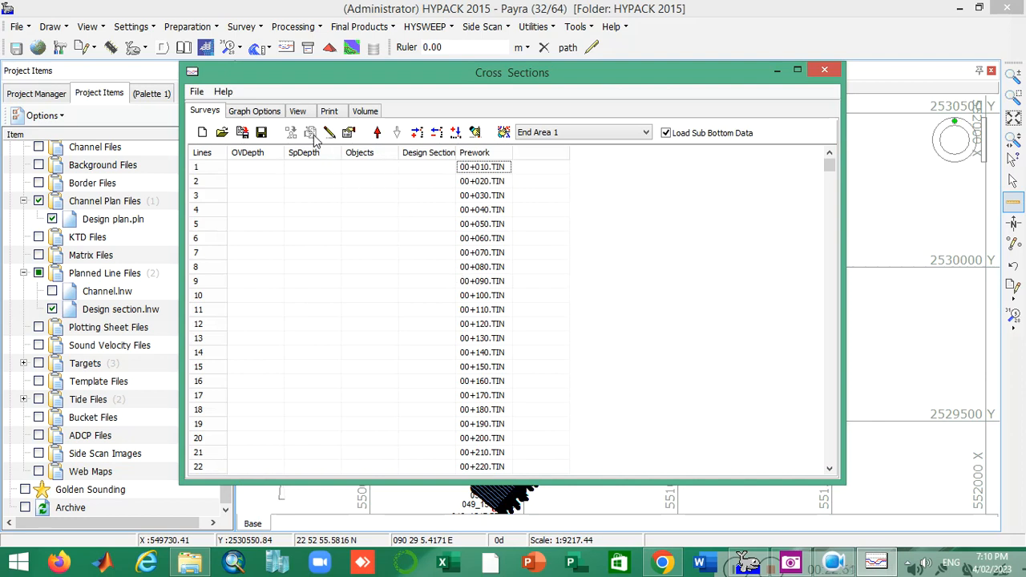
Step: Display the cross-section graphs and page from line 1 to line 20 to examine the profiles against the design template
click(297, 111)
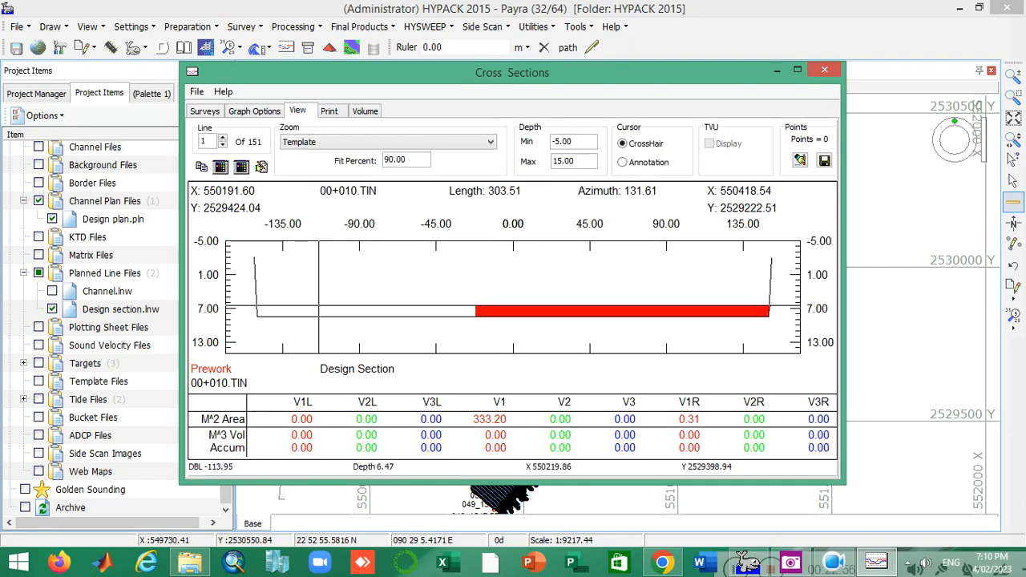
click(223, 139)
click(223, 139)
click(223, 139)
click(223, 139)
click(222, 138)
click(223, 138)
click(223, 139)
drag(223, 138, 223, 141)
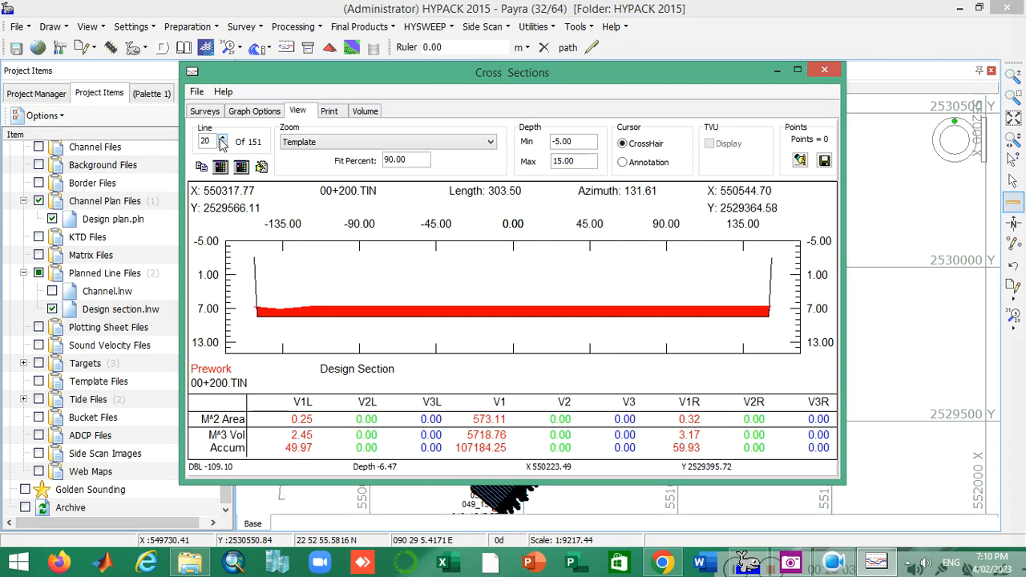
Step: Maximize the Cross Sections window and set the graph's depth range to a minimum of -2 and a maximum of 10
click(798, 71)
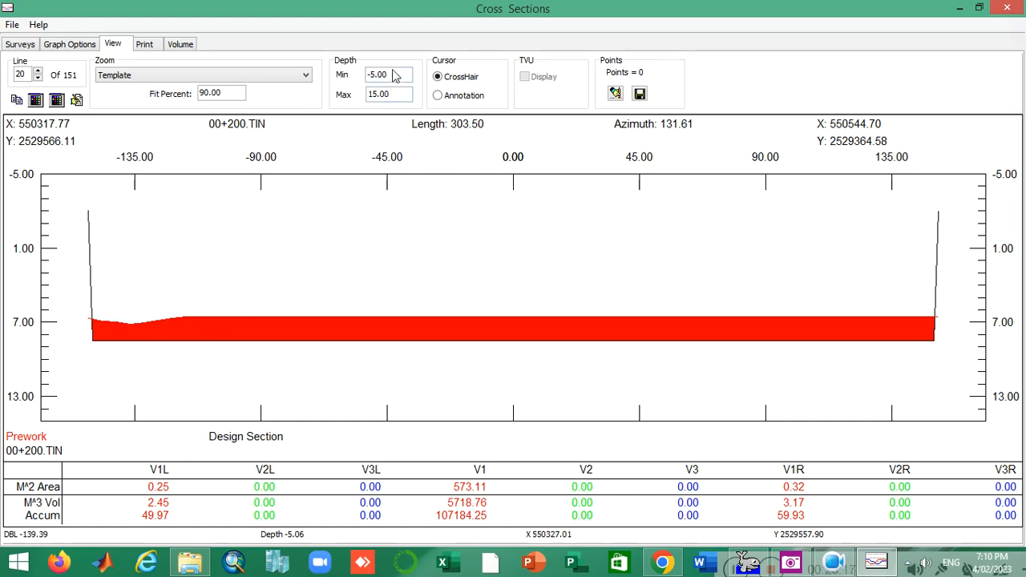
drag(392, 79, 342, 81)
text(-2)
key(Tab)
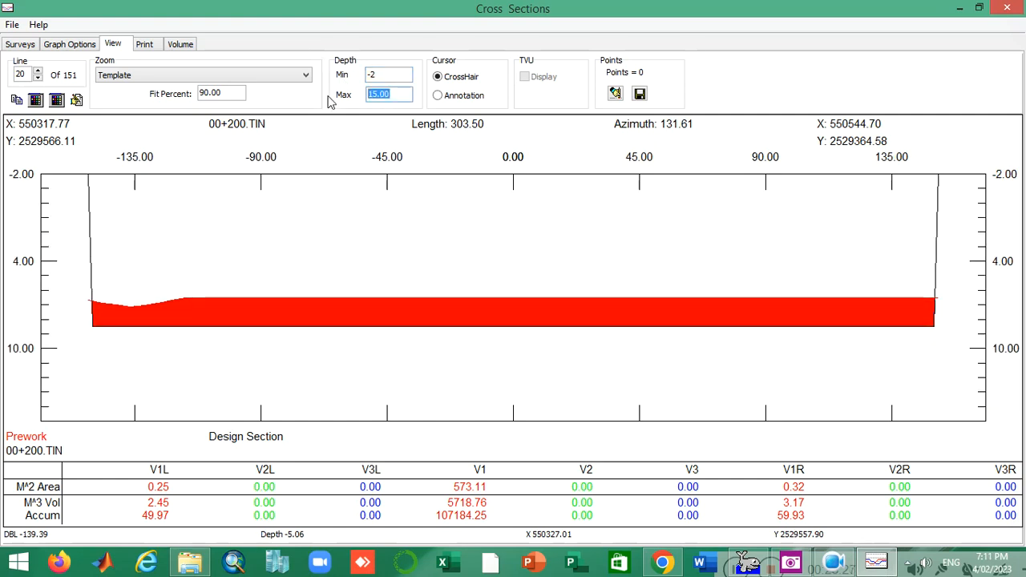
text(10)
double_click(398, 80)
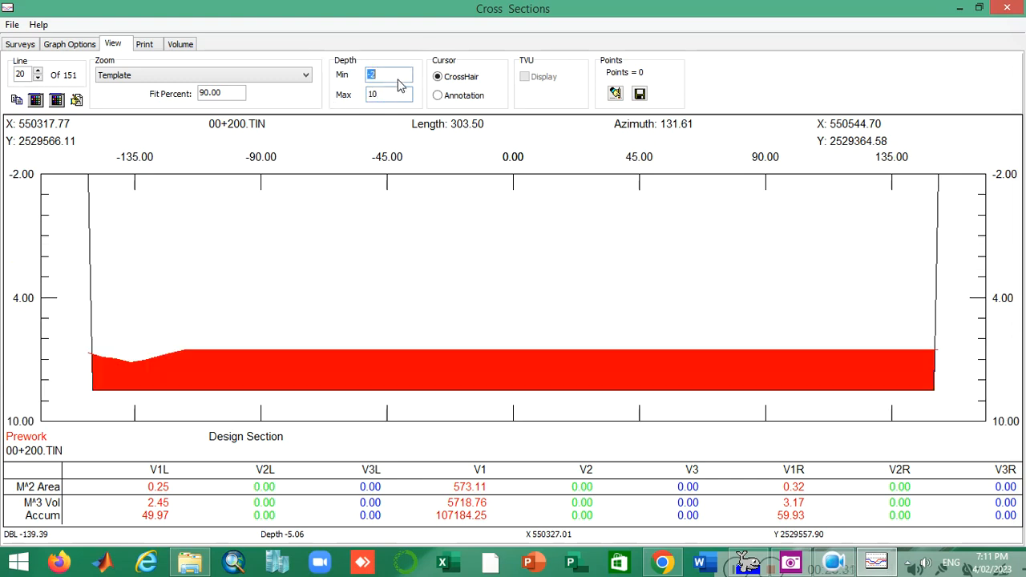
Step: Page through the cross sections from line 20 up to line 100, examining each profile with its areas and volumes
click(38, 70)
click(37, 71)
click(37, 70)
click(38, 70)
double_click(38, 71)
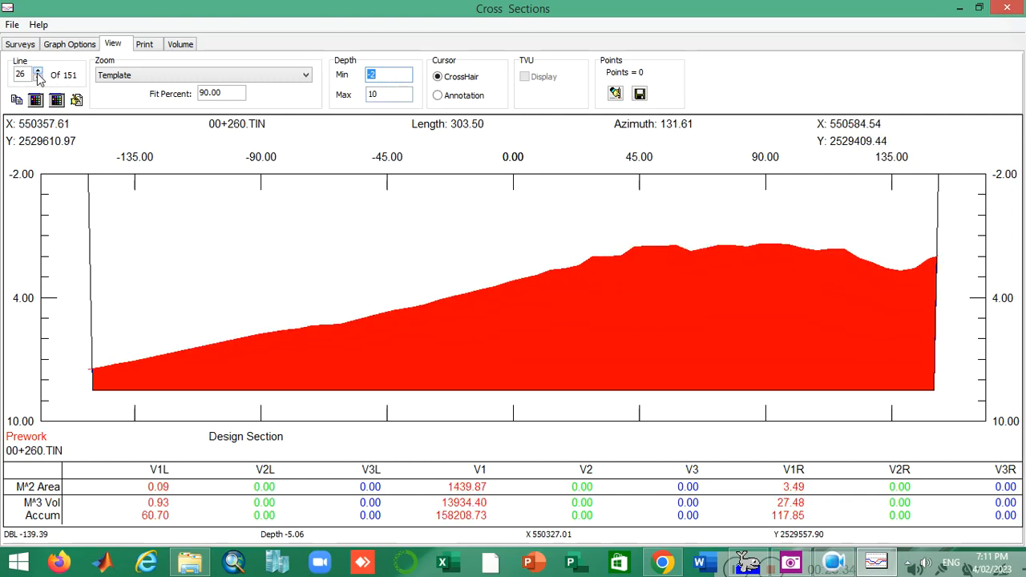
double_click(37, 70)
double_click(38, 70)
triple_click(38, 71)
double_click(38, 71)
click(38, 70)
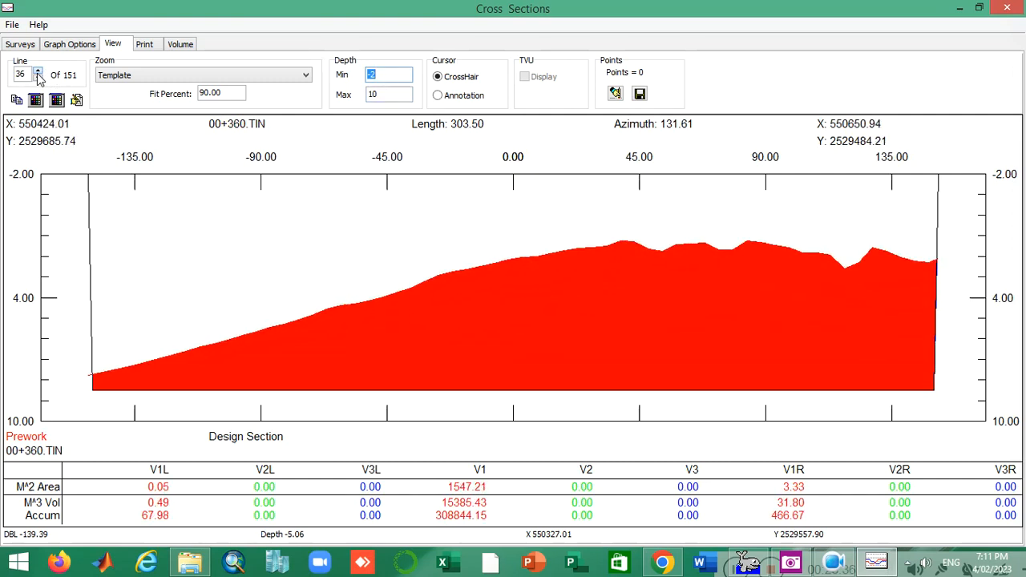
triple_click(38, 71)
triple_click(38, 71)
double_click(38, 71)
triple_click(37, 71)
click(37, 71)
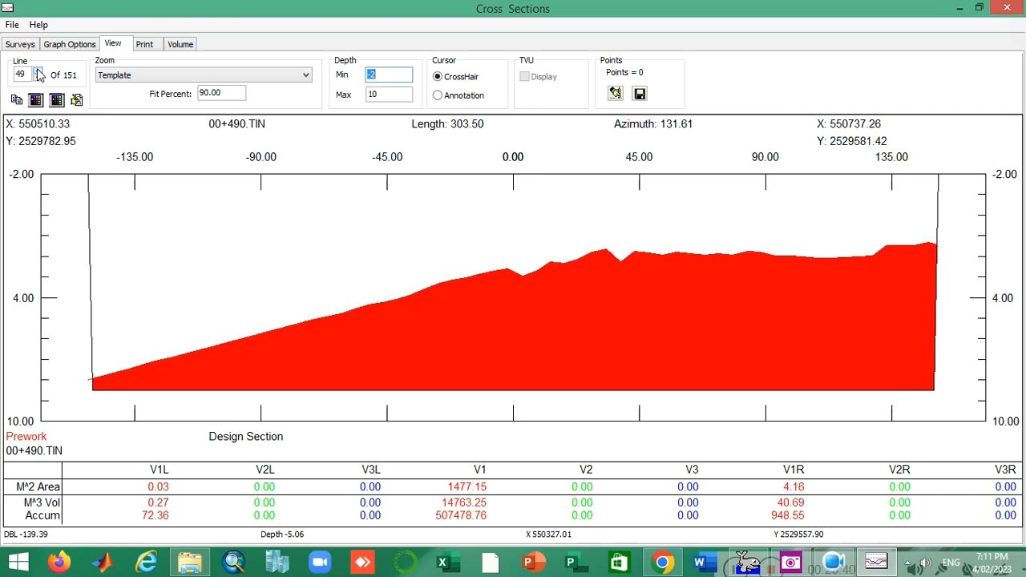
double_click(38, 70)
double_click(38, 71)
triple_click(37, 71)
double_click(38, 71)
triple_click(38, 70)
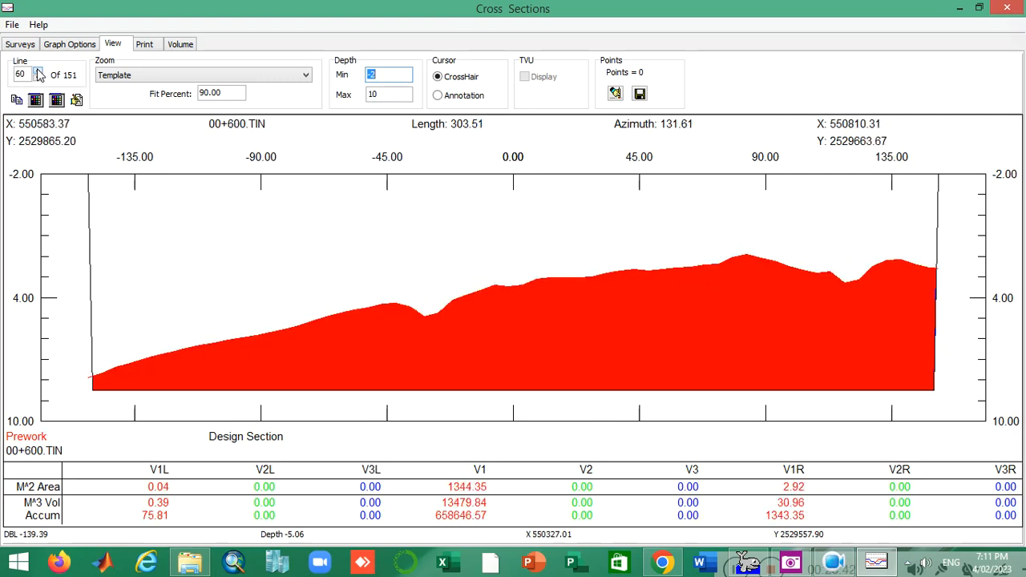
triple_click(38, 71)
double_click(38, 71)
triple_click(38, 71)
triple_click(38, 71)
triple_click(38, 71)
triple_click(38, 71)
double_click(38, 70)
triple_click(38, 71)
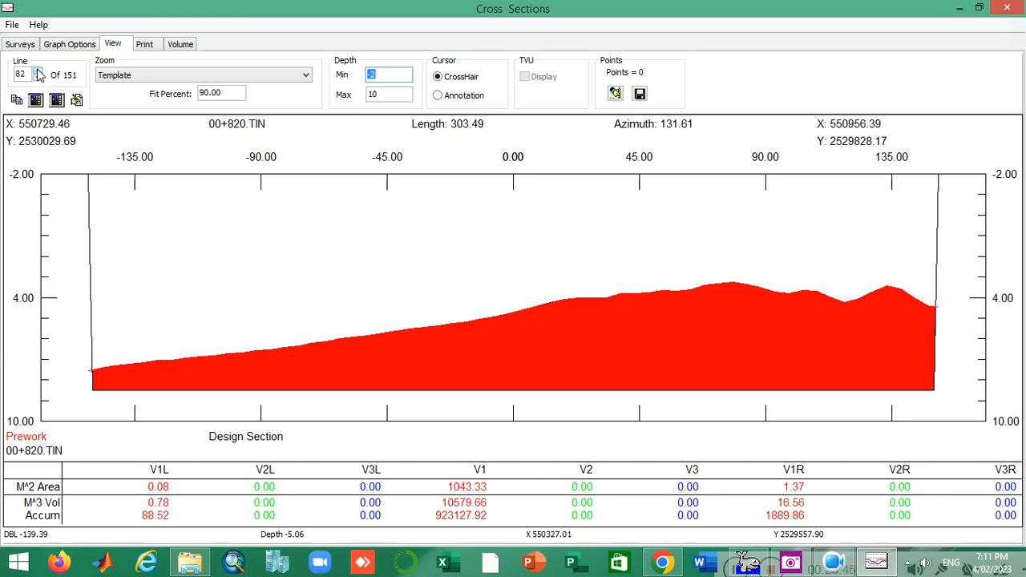
triple_click(37, 70)
double_click(38, 71)
triple_click(37, 71)
triple_click(38, 70)
triple_click(37, 70)
click(37, 70)
double_click(38, 71)
Step: Jump to the final cross section, line 151, to examine the accumulated volumes
double_click(23, 75)
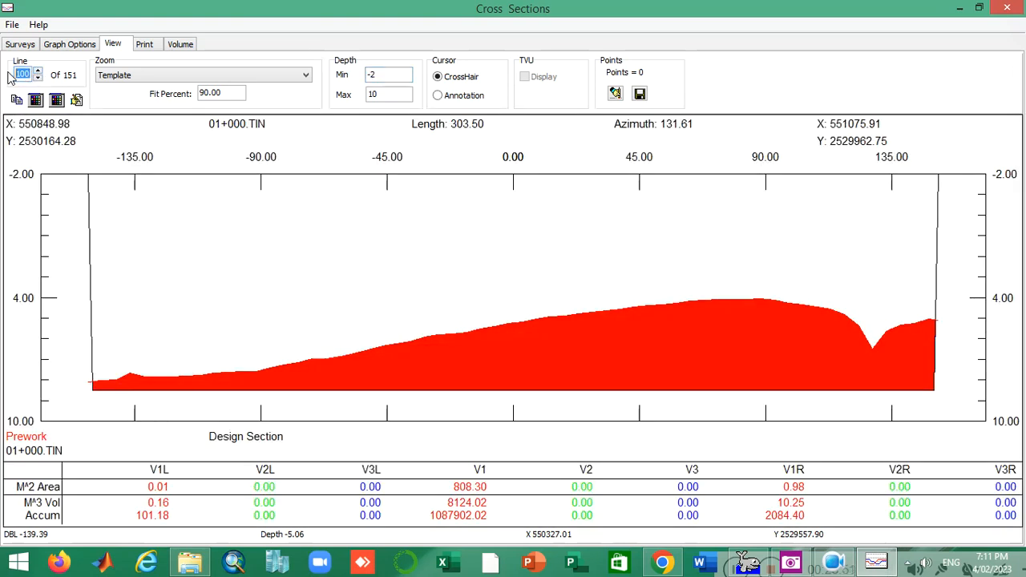
text(151)
key(Return)
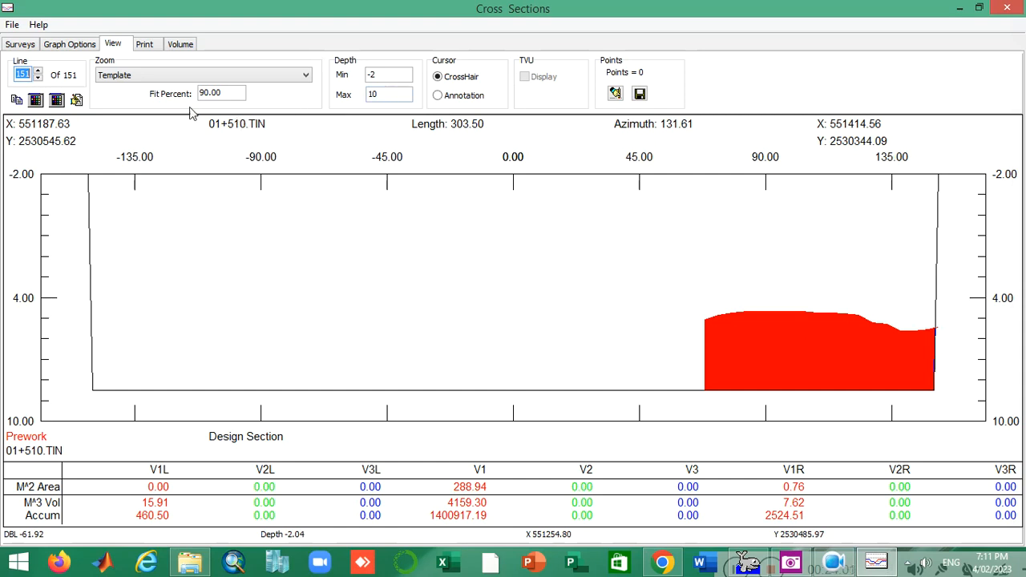
Step: Close the Cross Sections program without saving changes, and exit HYPACK
click(961, 9)
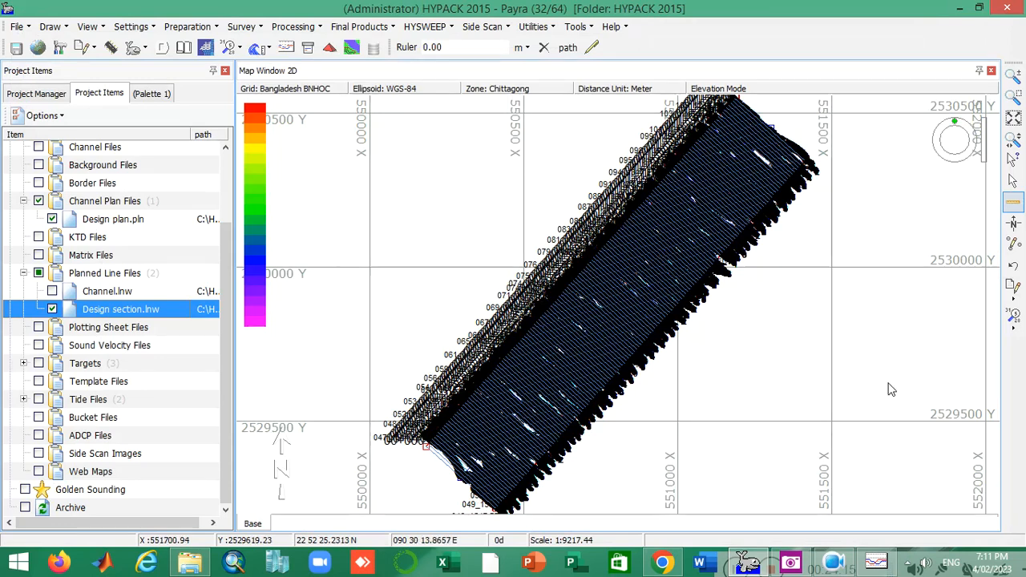
click(876, 564)
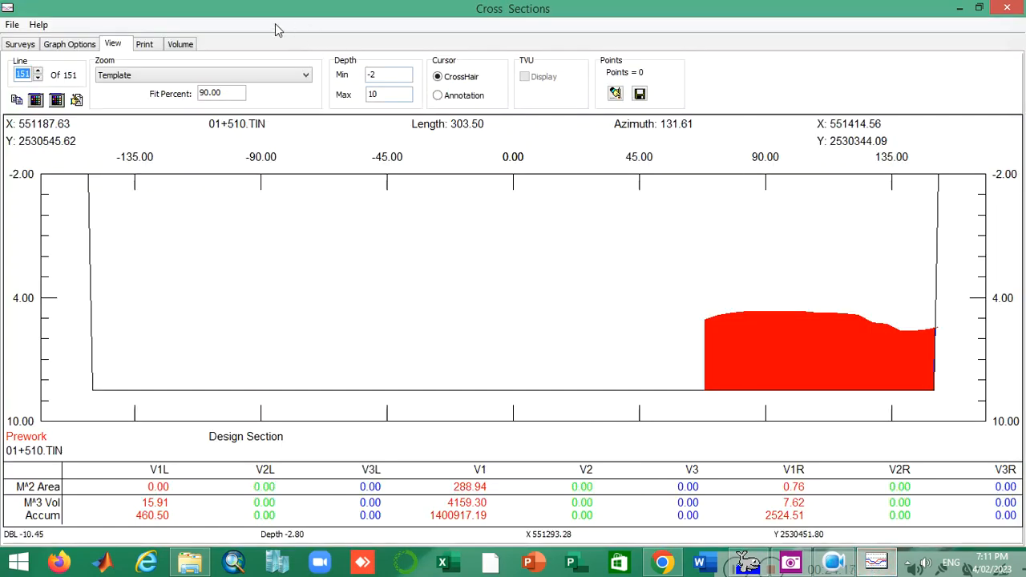
click(1007, 8)
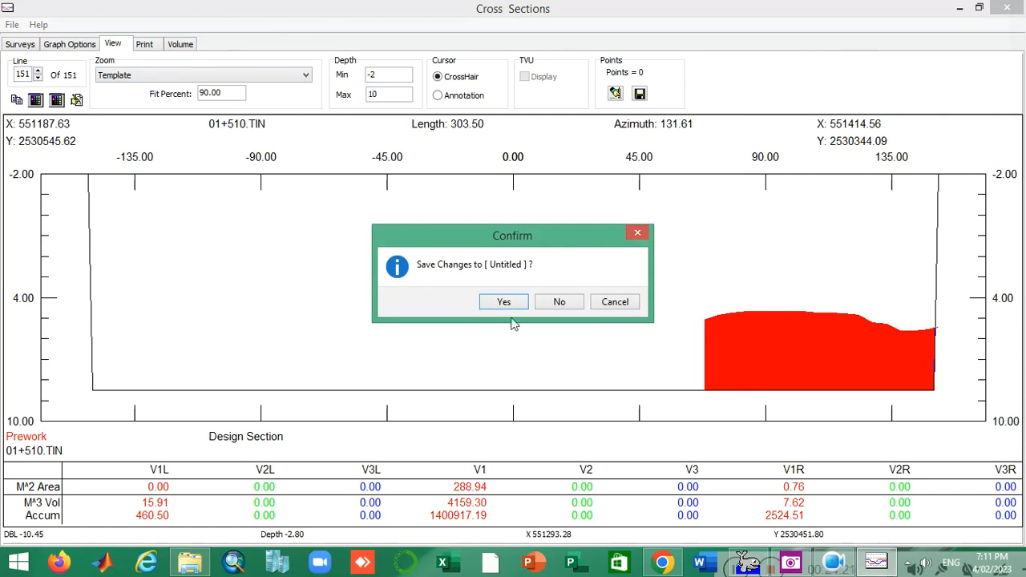
click(560, 302)
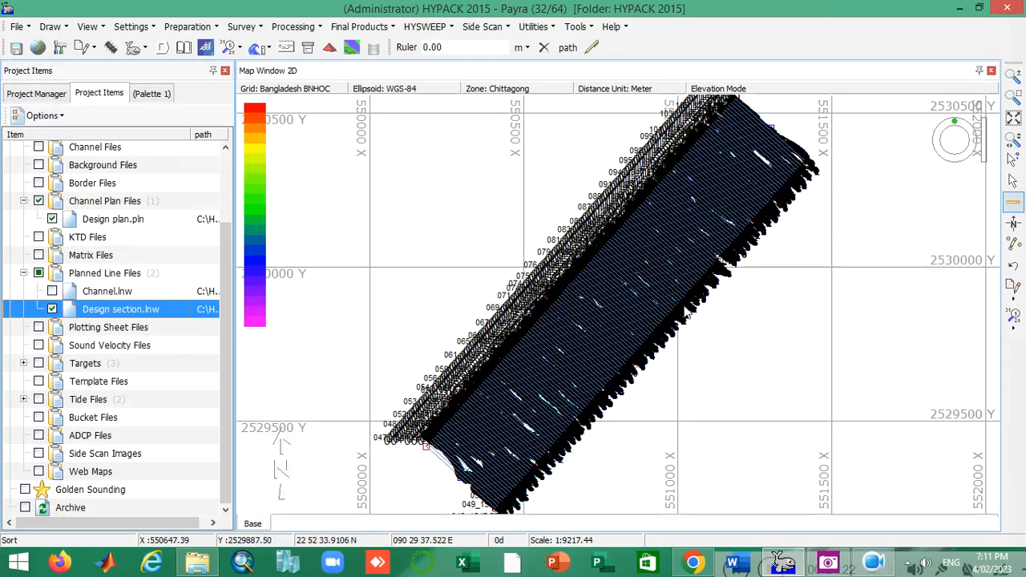
click(1007, 10)
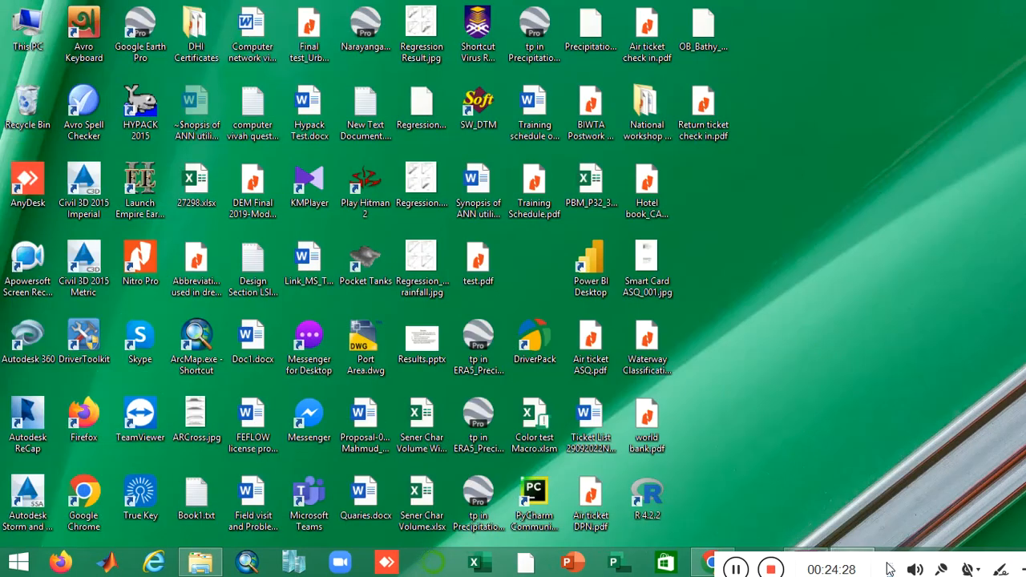